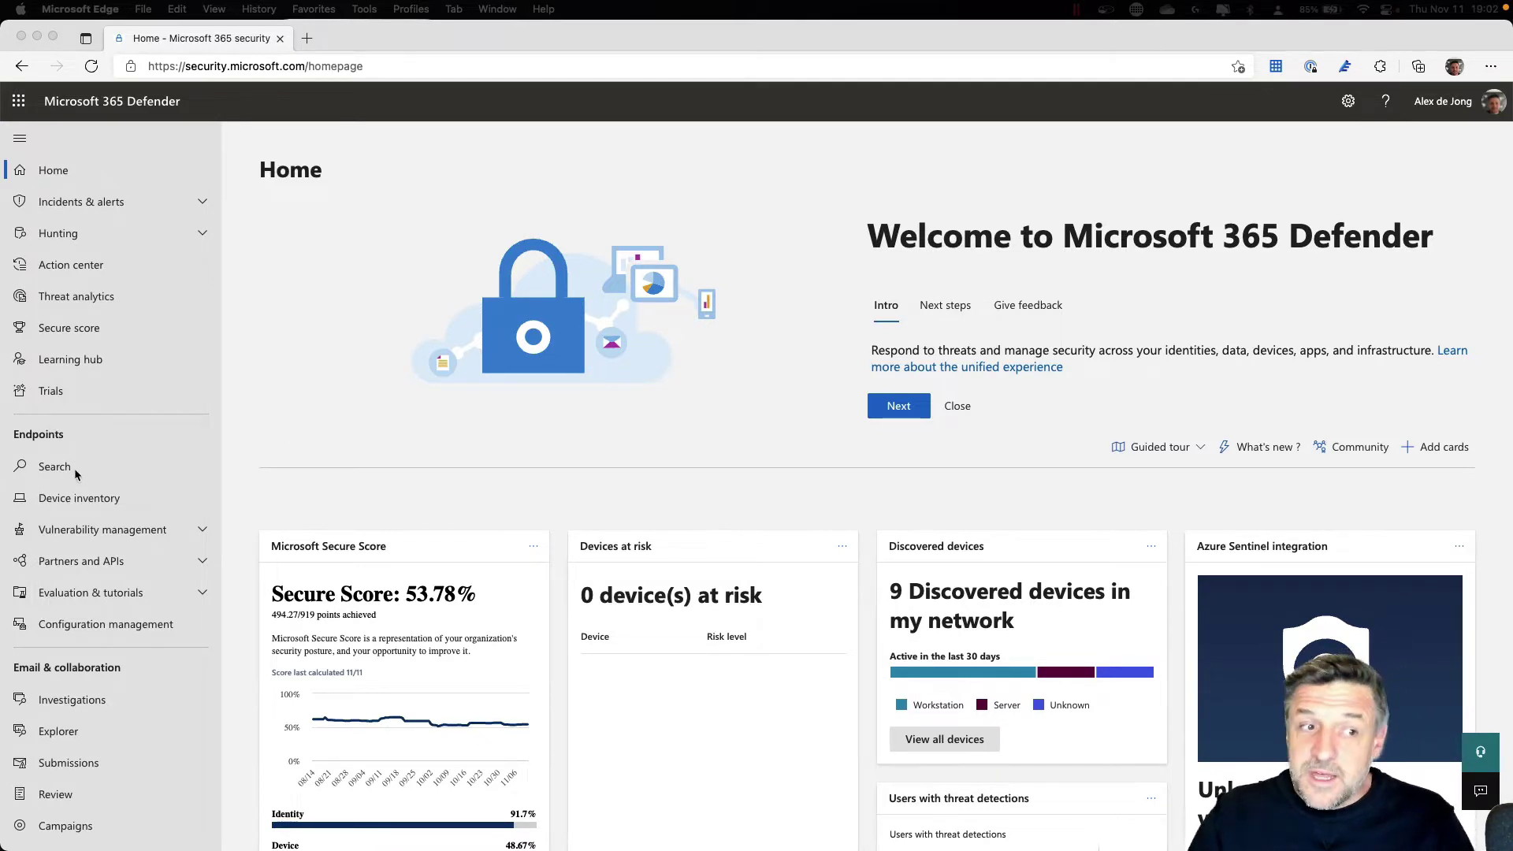
# Open Device inventory, showing nine endpoints: three inactive, one at High exposure.
pyautogui.click(83, 500)
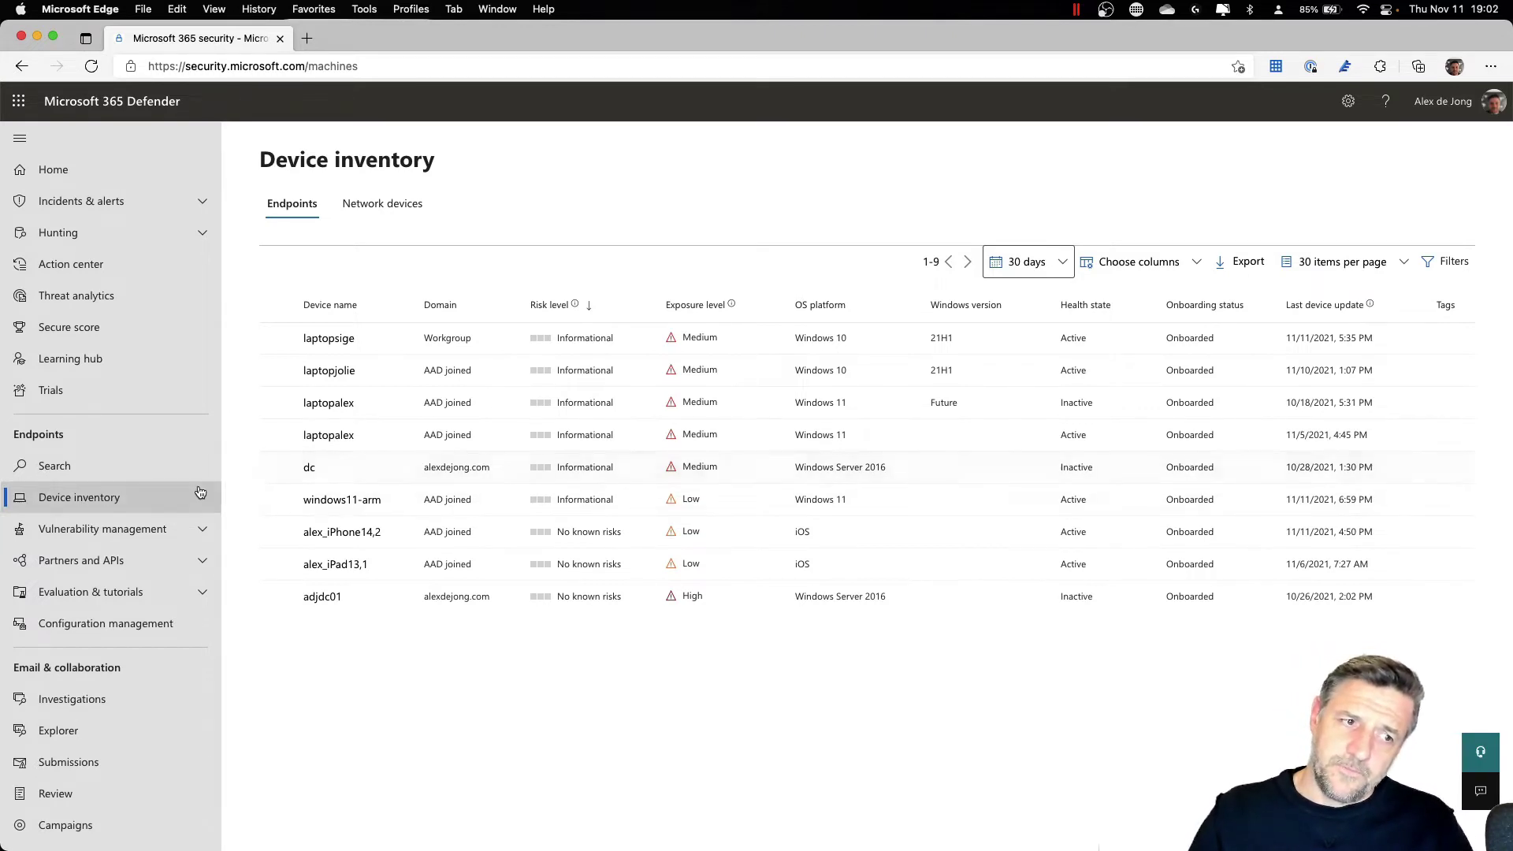
pyautogui.scroll(-2, 163, 506)
pyautogui.scroll(-3, 163, 508)
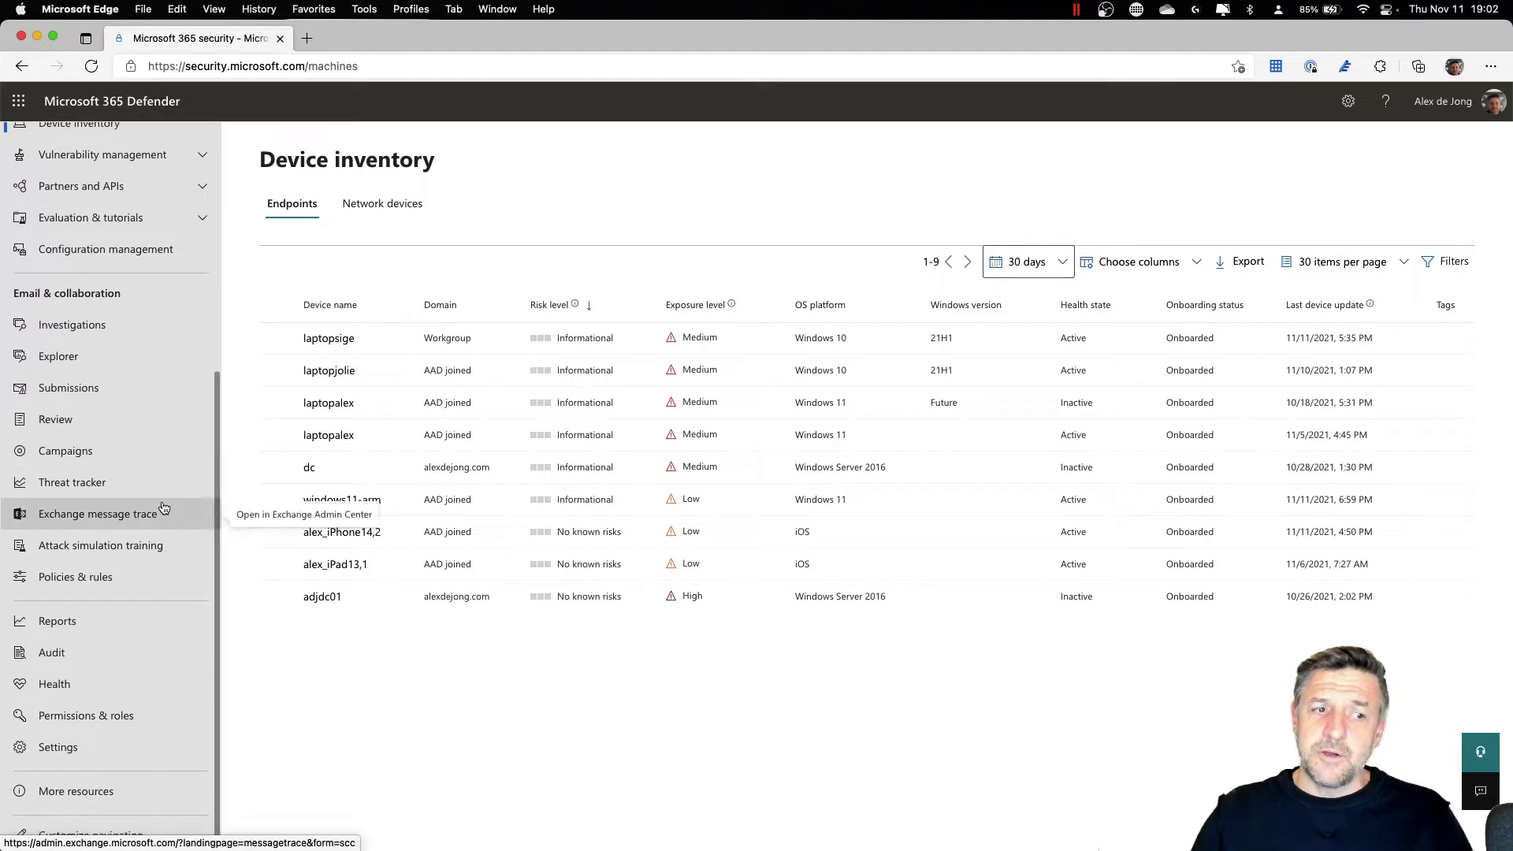
# Go to Settings > Endpoints and open the Onboarding page for Windows 10 and 11.
pyautogui.click(60, 772)
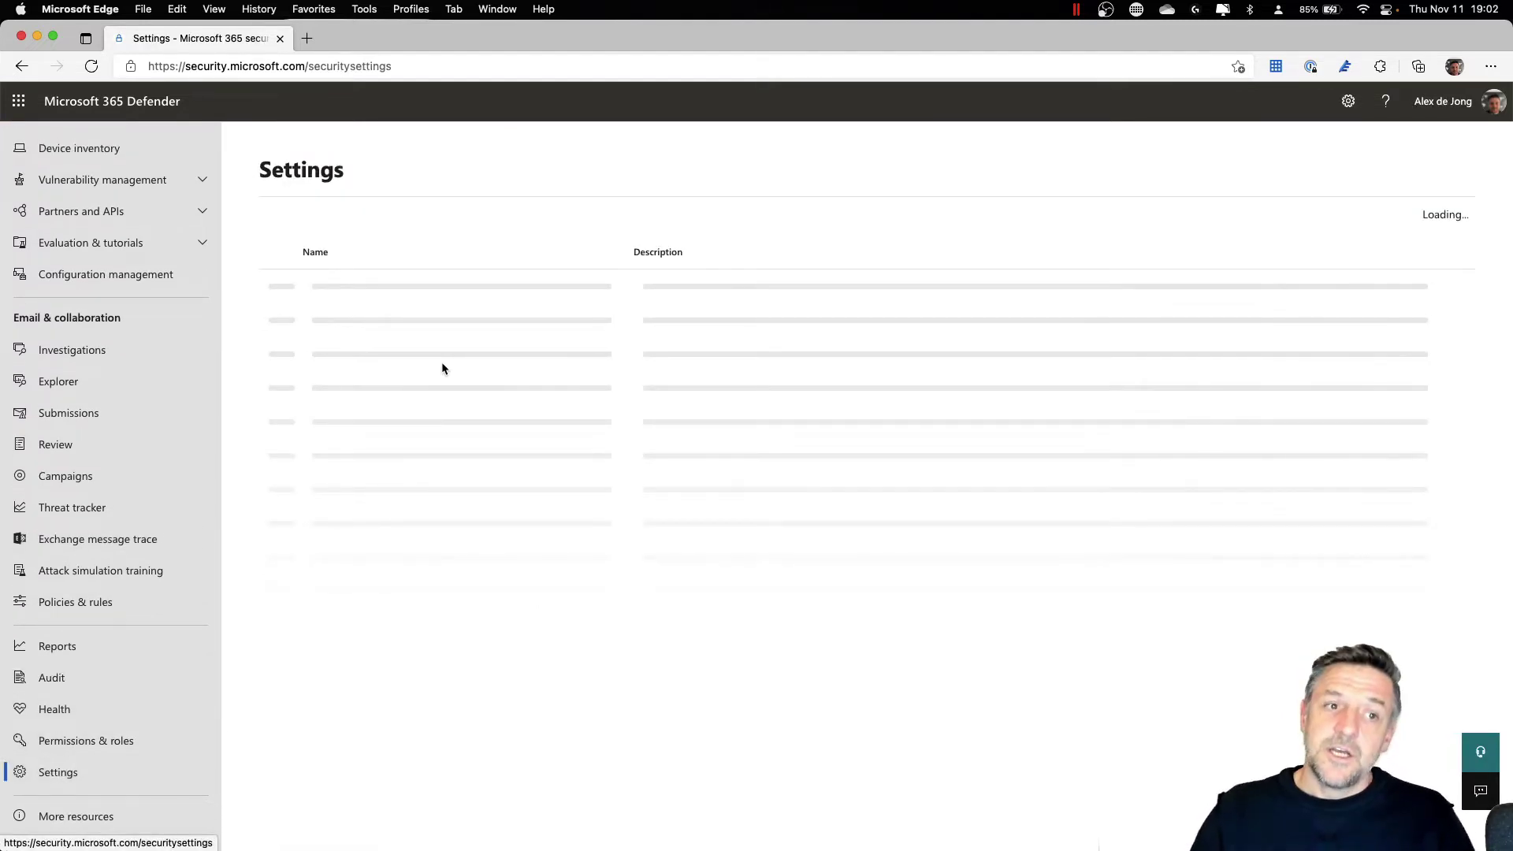
pyautogui.click(341, 359)
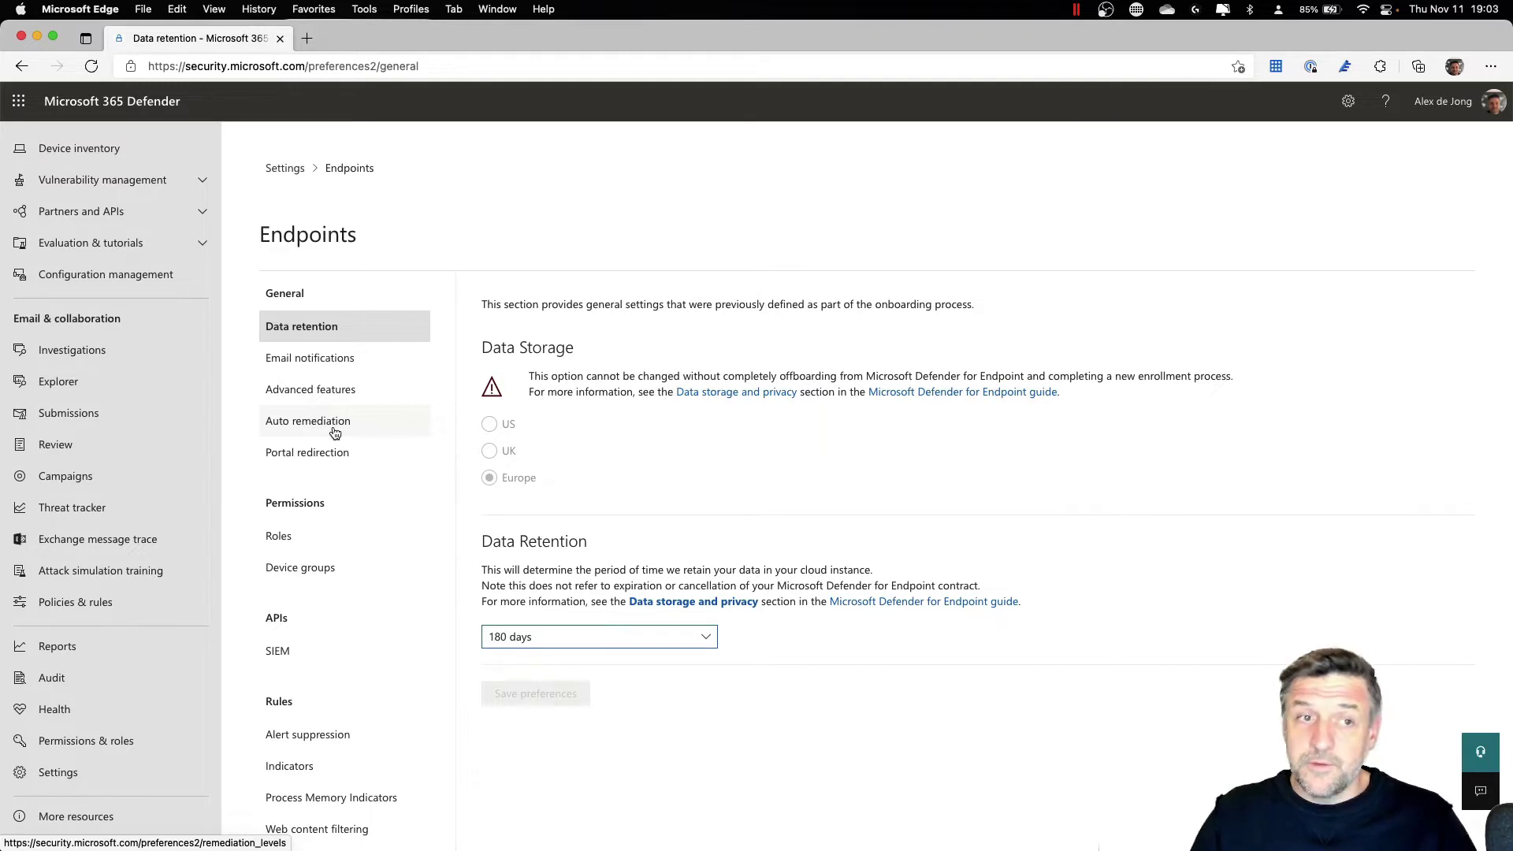
pyautogui.scroll(-5, 334, 439)
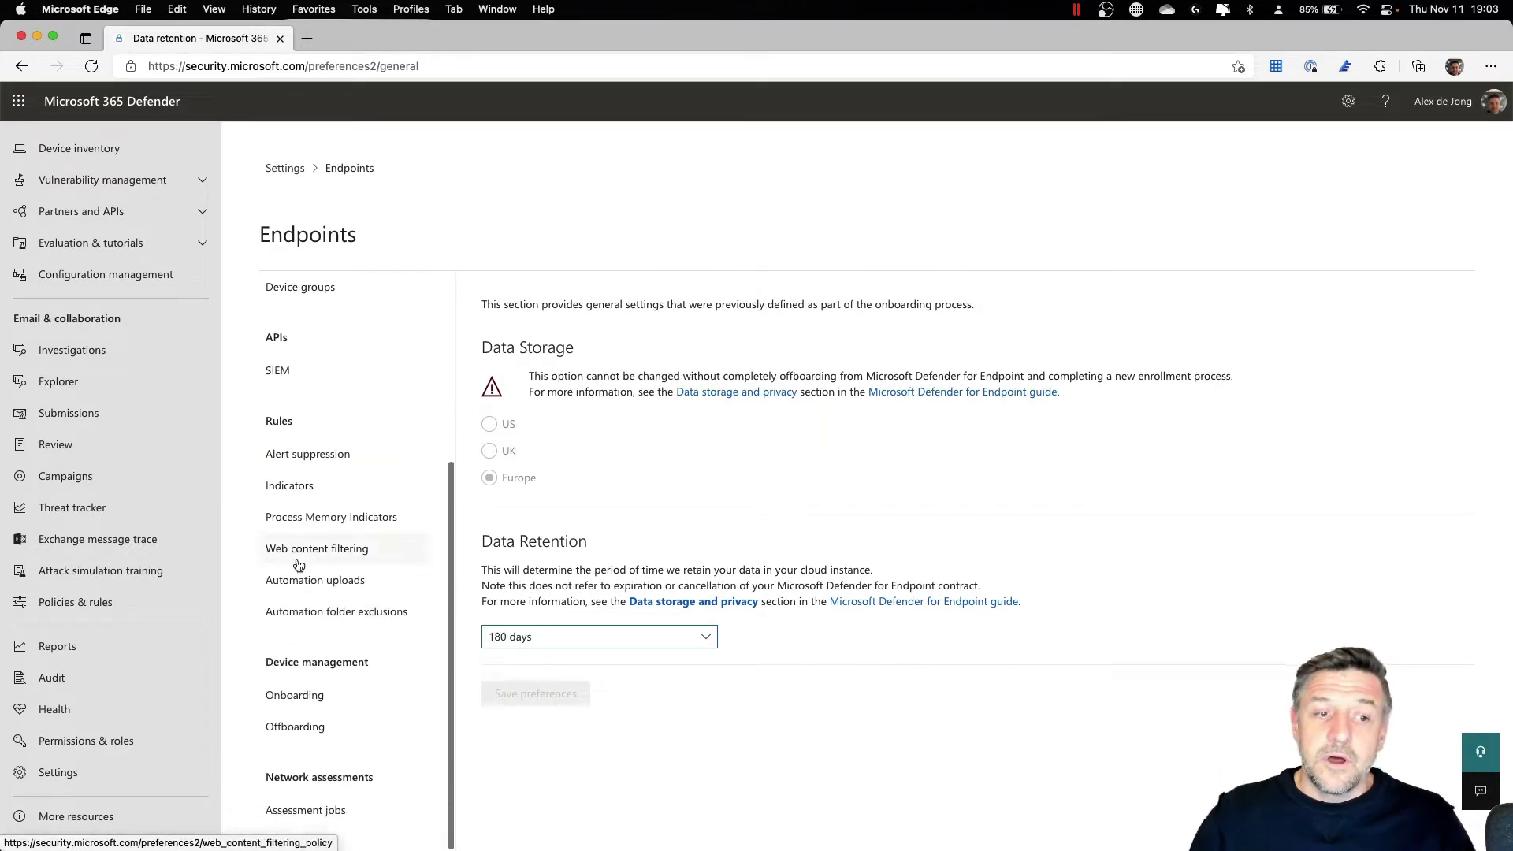
pyautogui.click(298, 696)
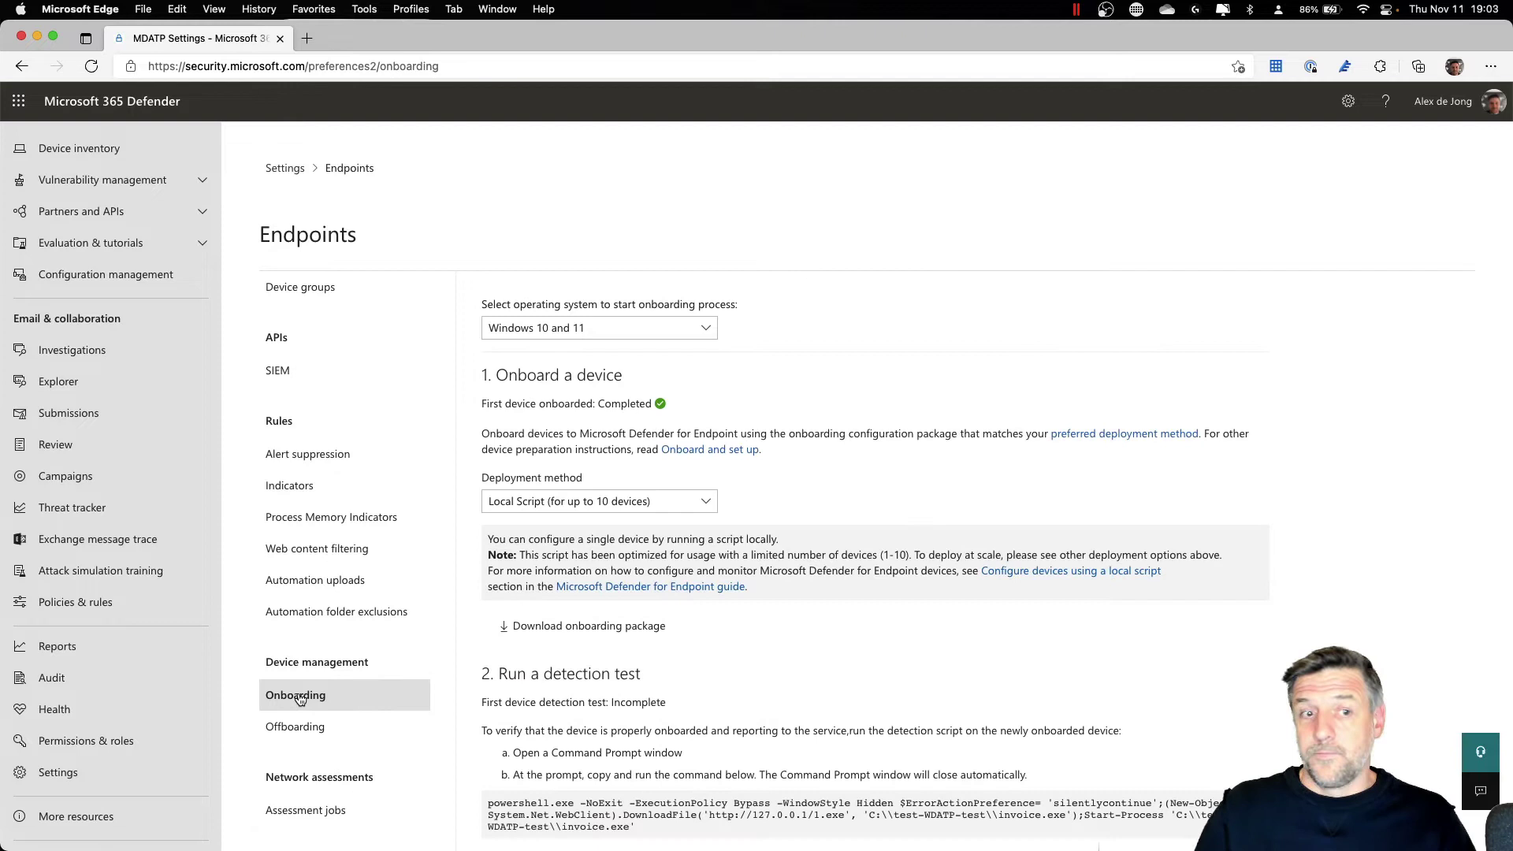
pyautogui.click(641, 329)
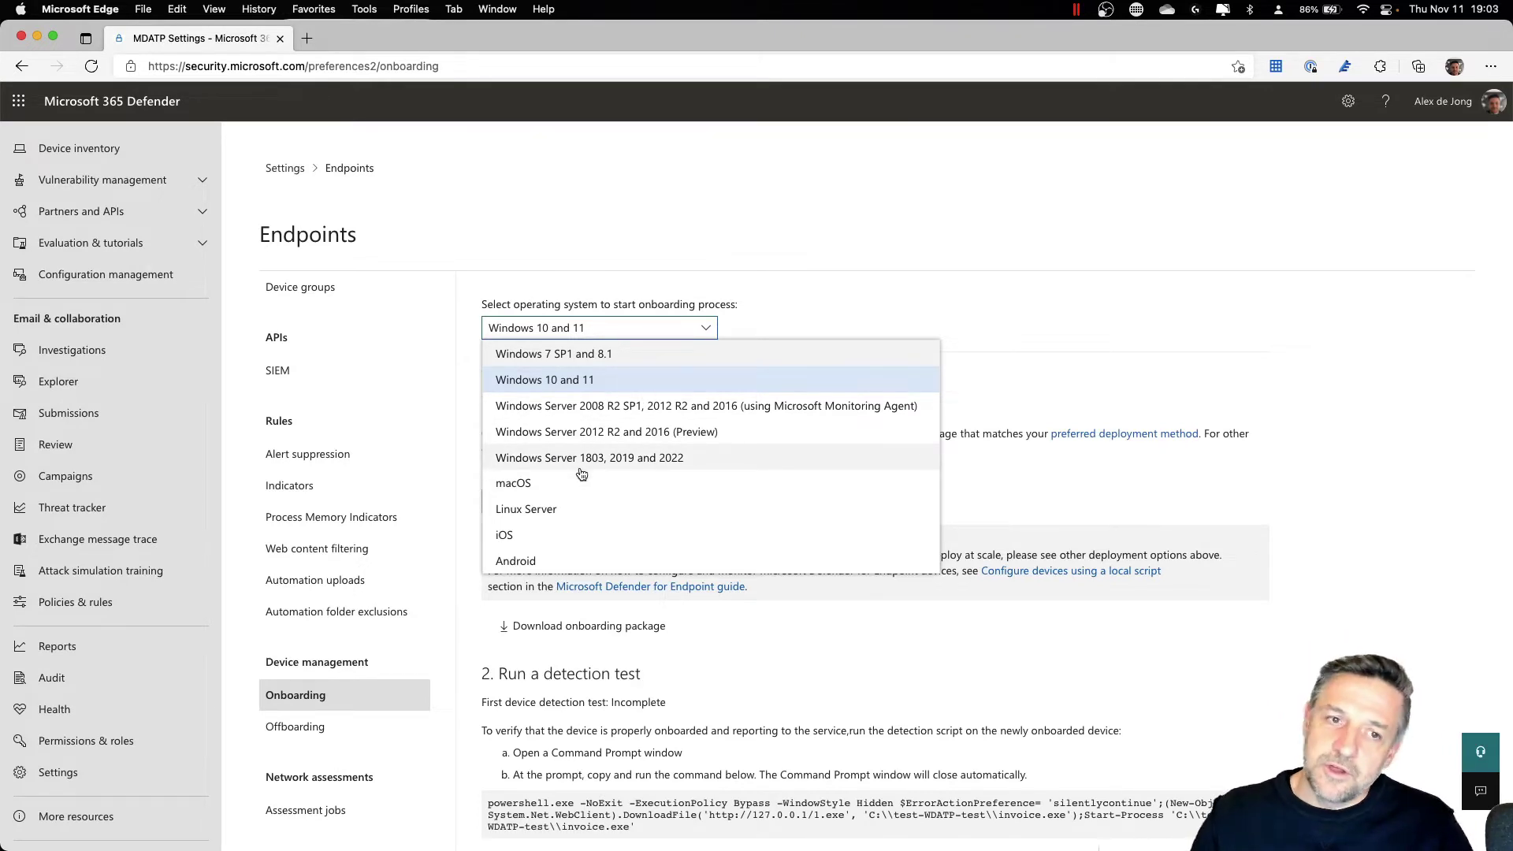
pyautogui.click(577, 386)
pyautogui.scroll(-1, 773, 461)
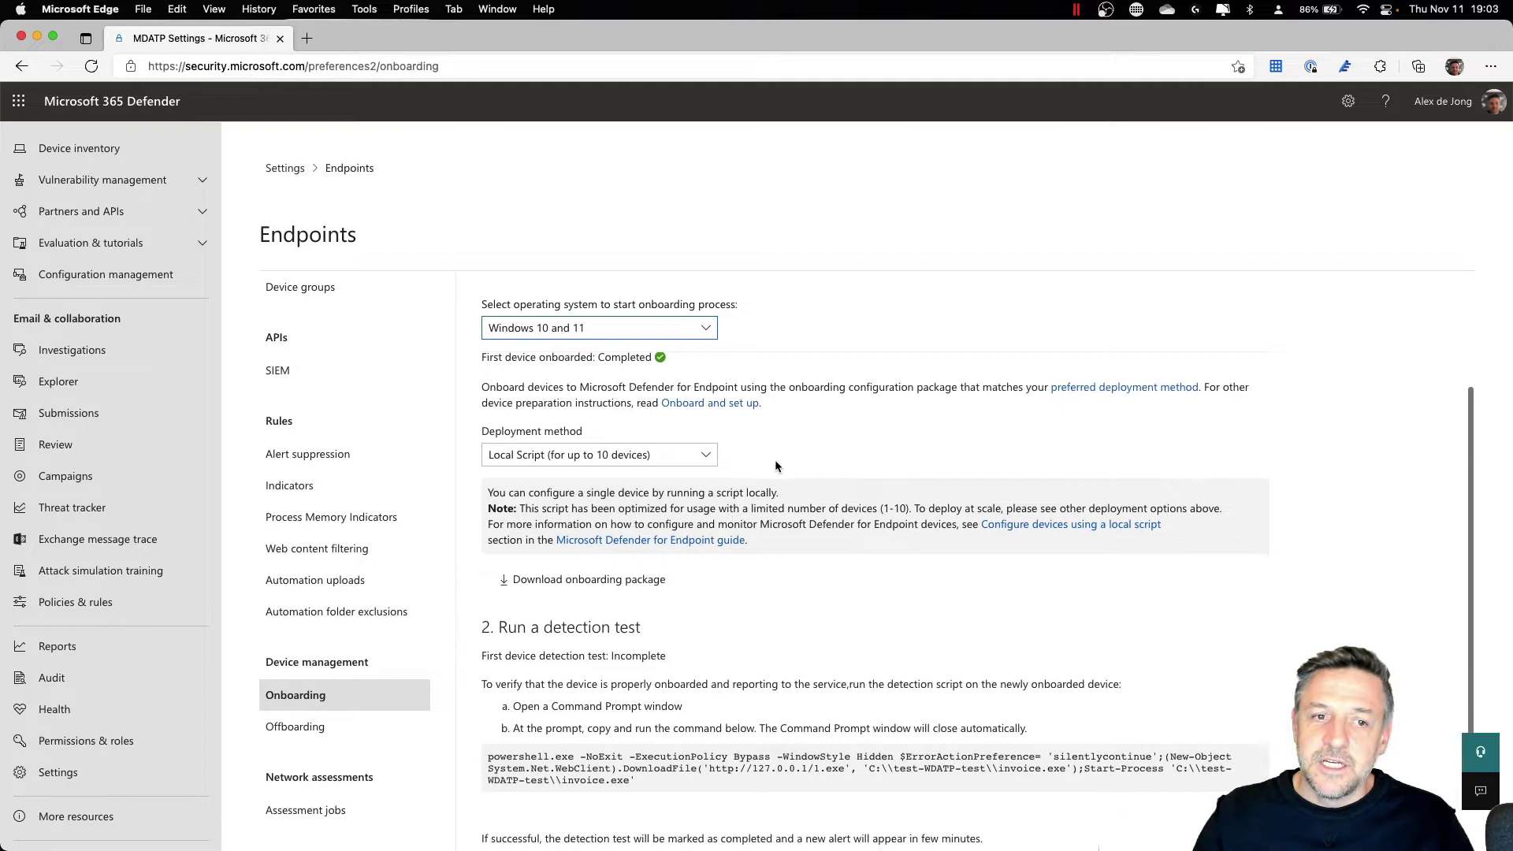
pyautogui.click(699, 442)
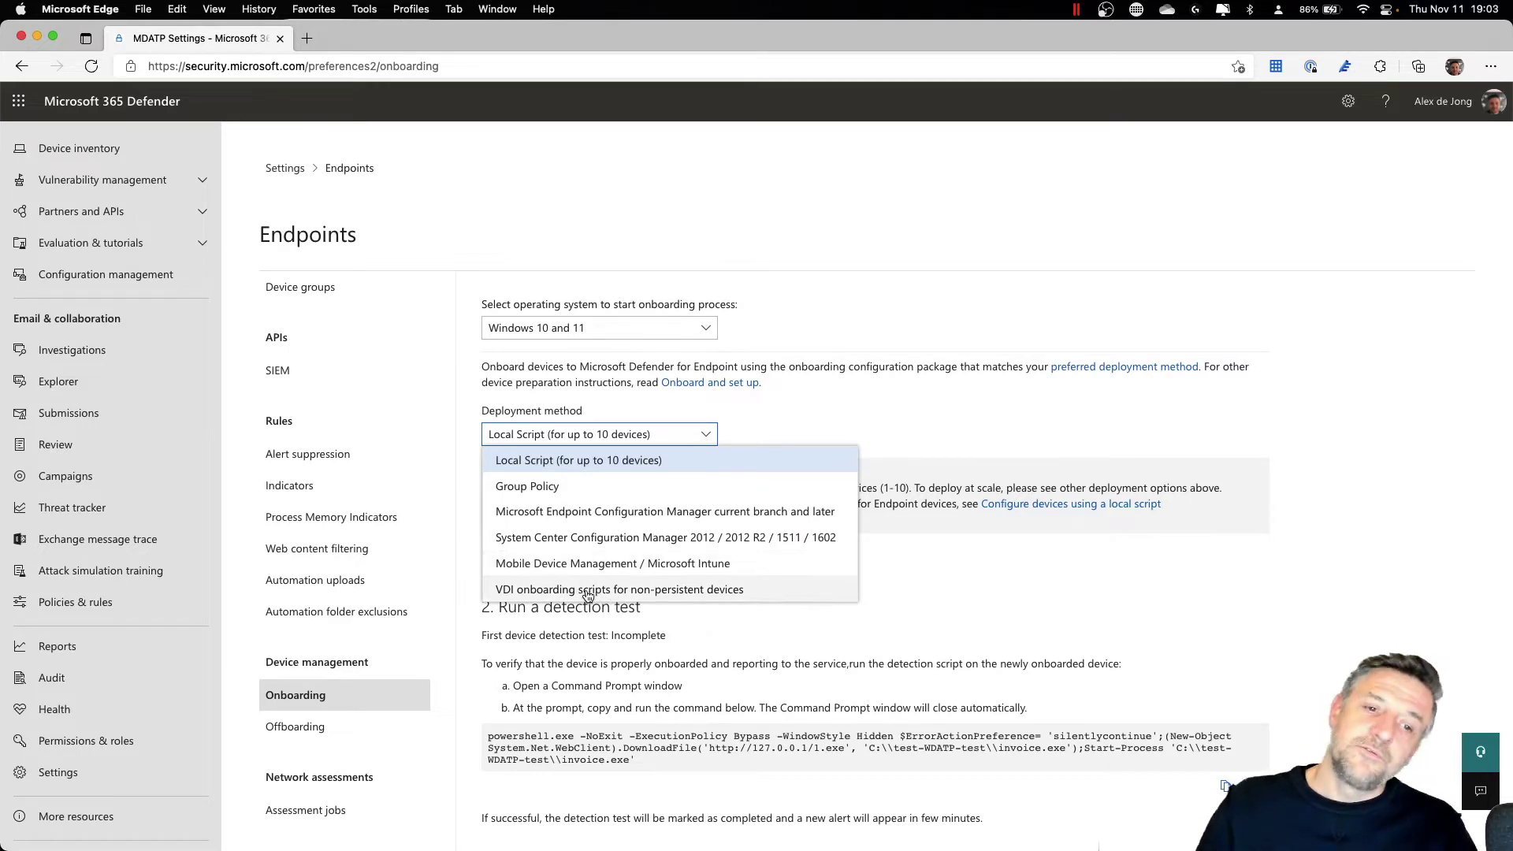
# Switch the onboarding OS to Linux Server and check its deployment methods.
pyautogui.click(759, 382)
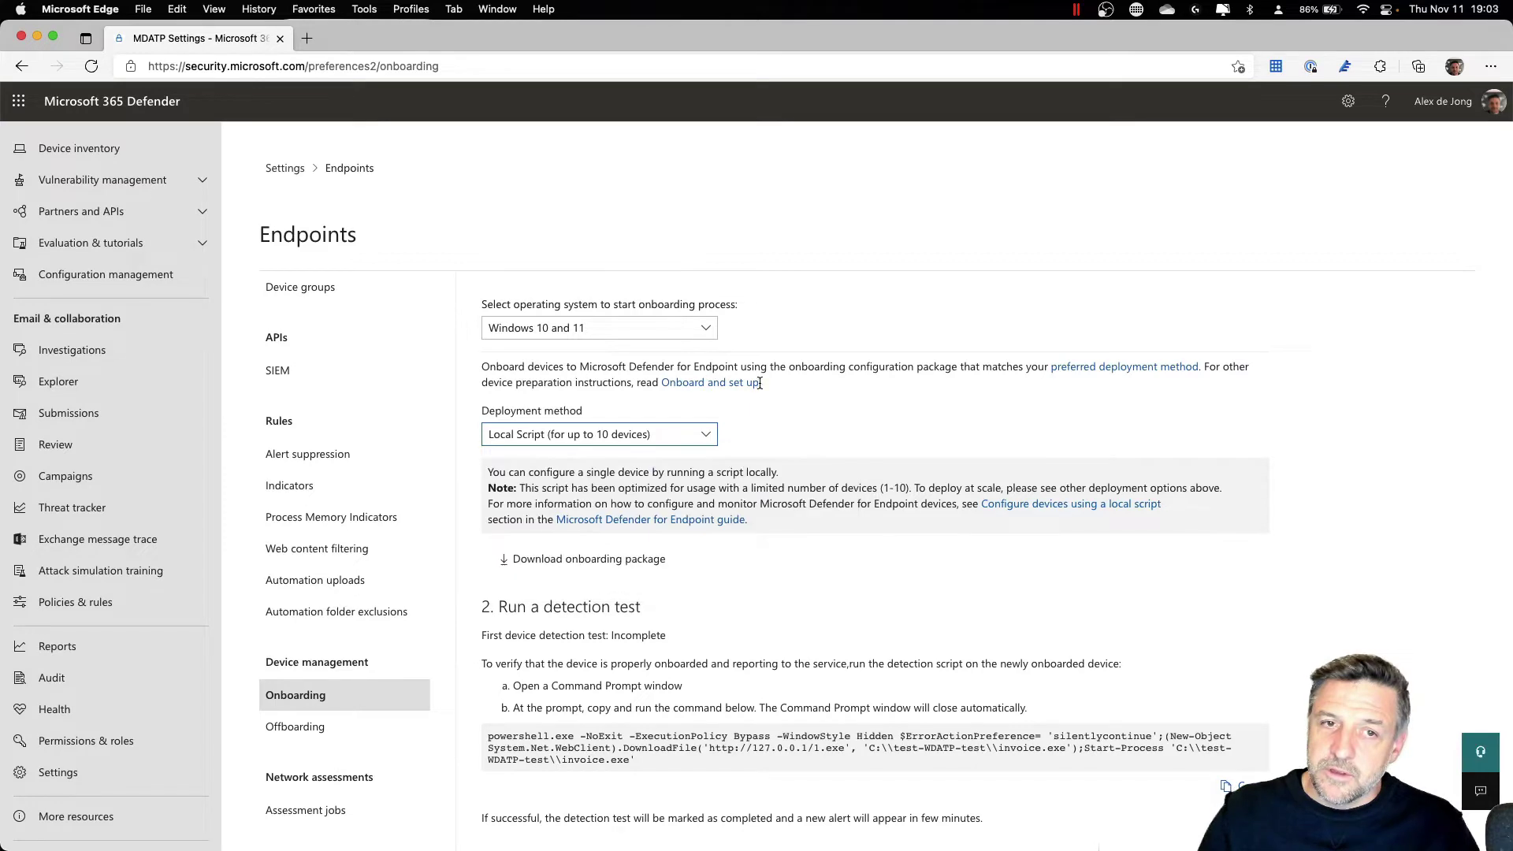
pyautogui.click(676, 331)
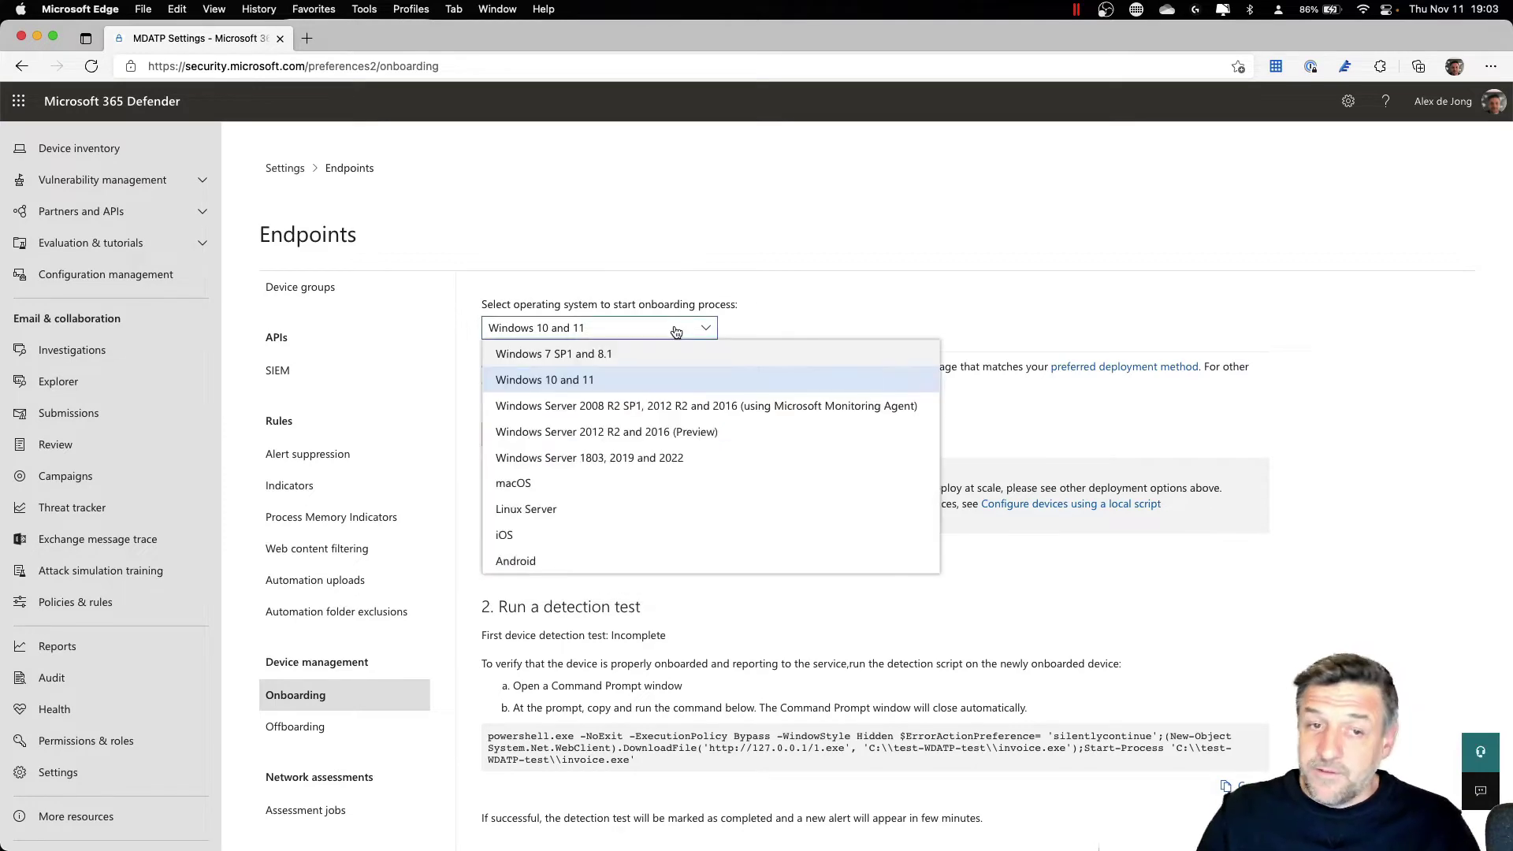
pyautogui.click(538, 510)
pyautogui.scroll(-2, 659, 477)
pyautogui.click(560, 409)
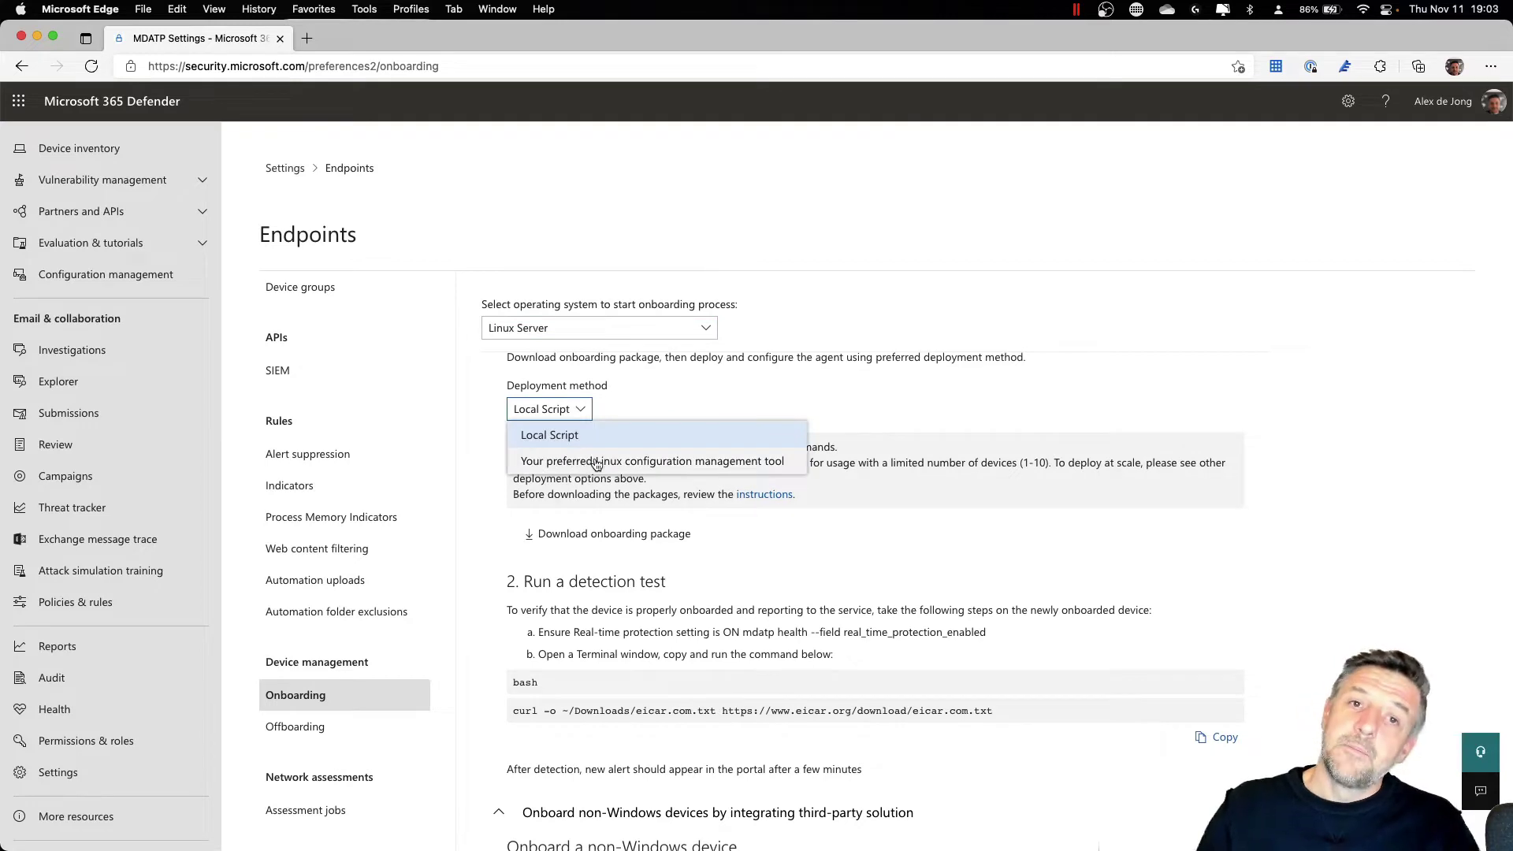
# Select macOS as the onboarding OS and review its Local Script deployment options.
pyautogui.click(622, 326)
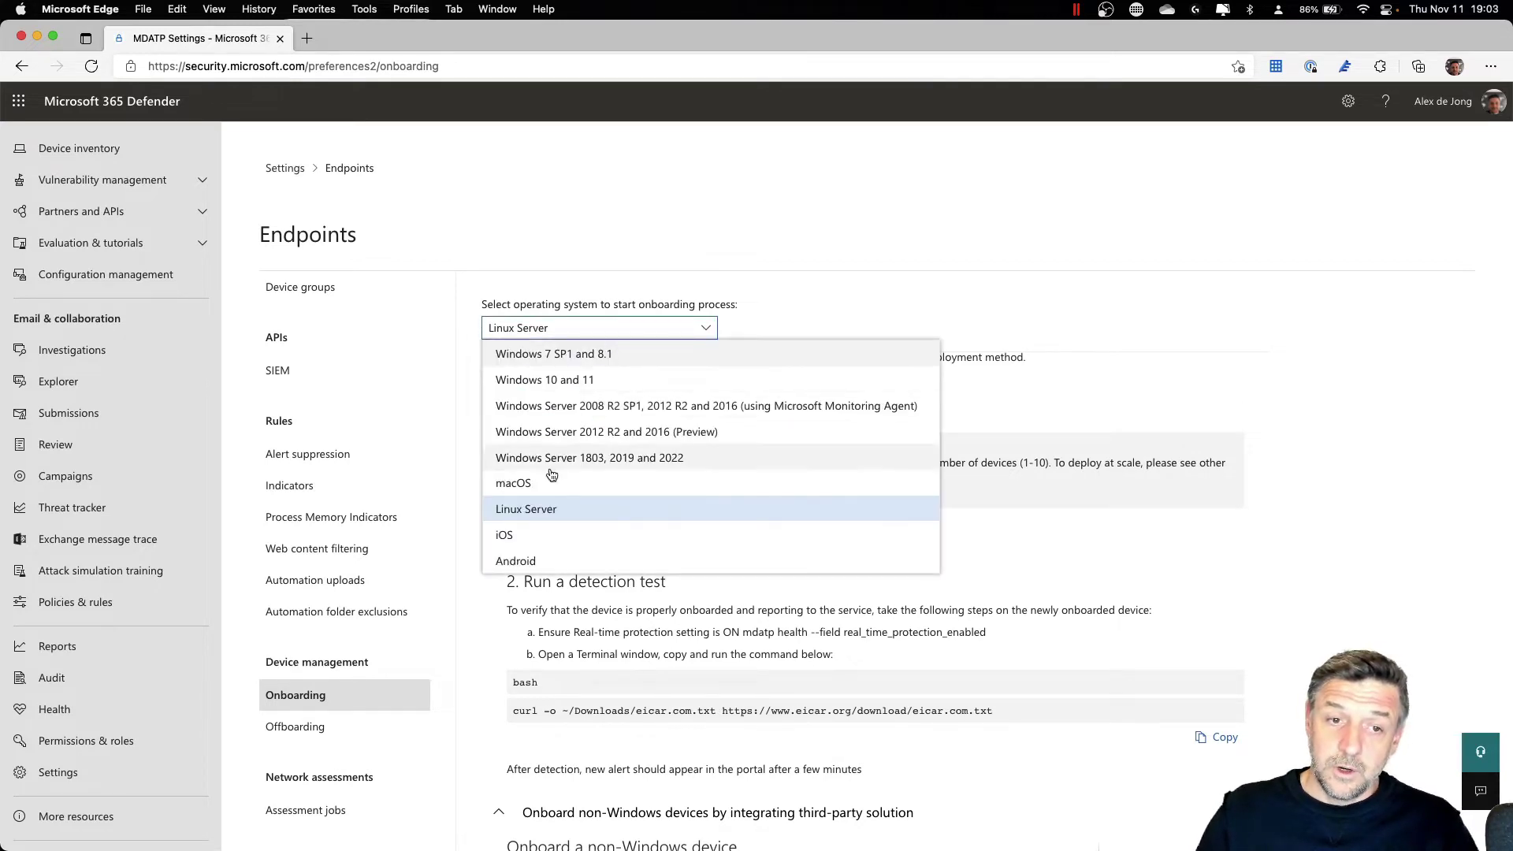
pyautogui.click(555, 482)
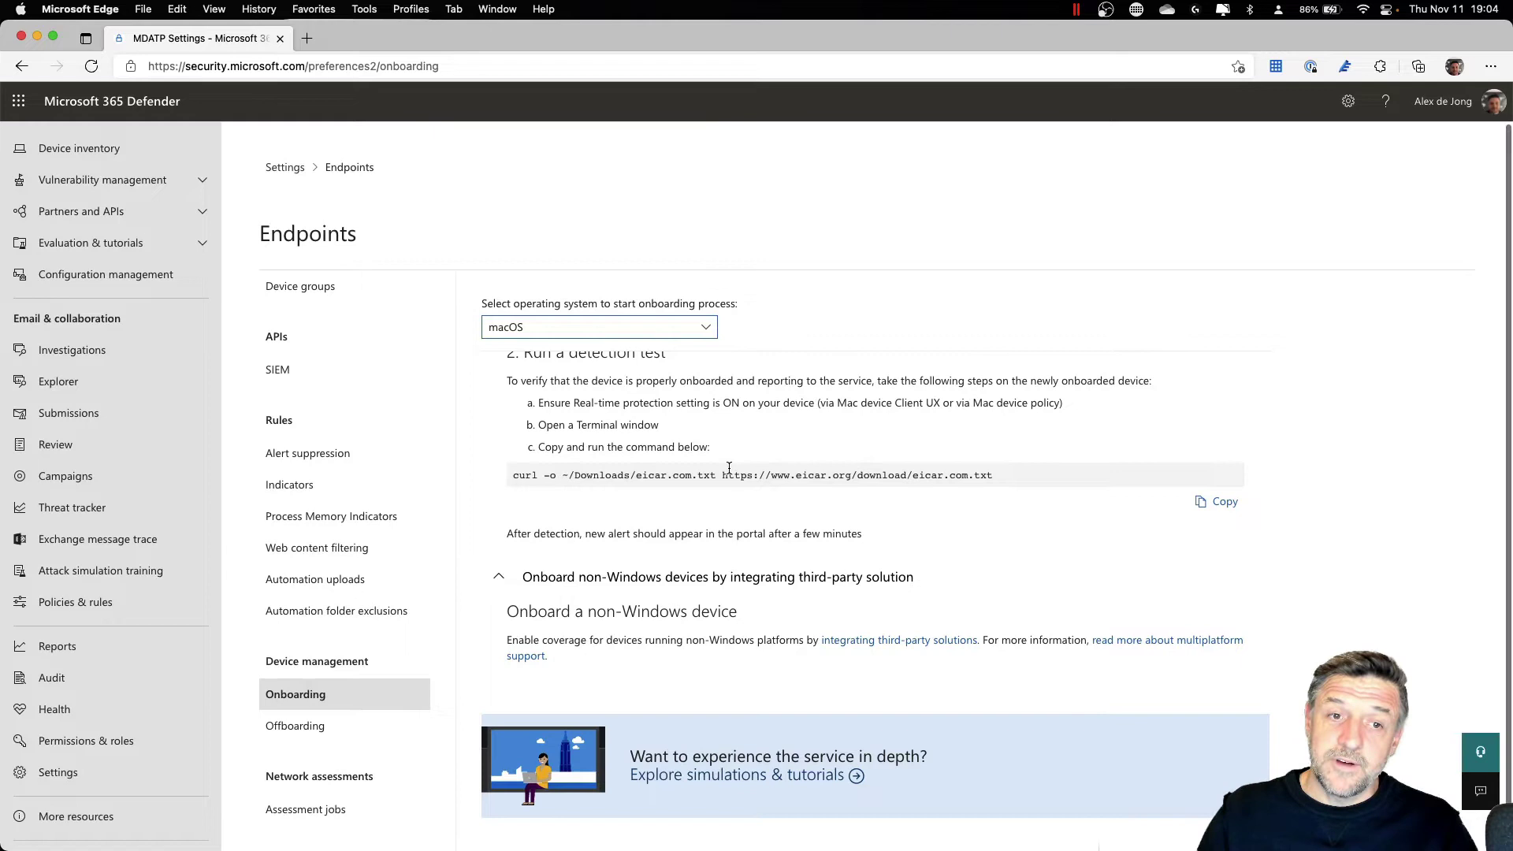
pyautogui.scroll(1, 728, 473)
pyautogui.scroll(5, 728, 472)
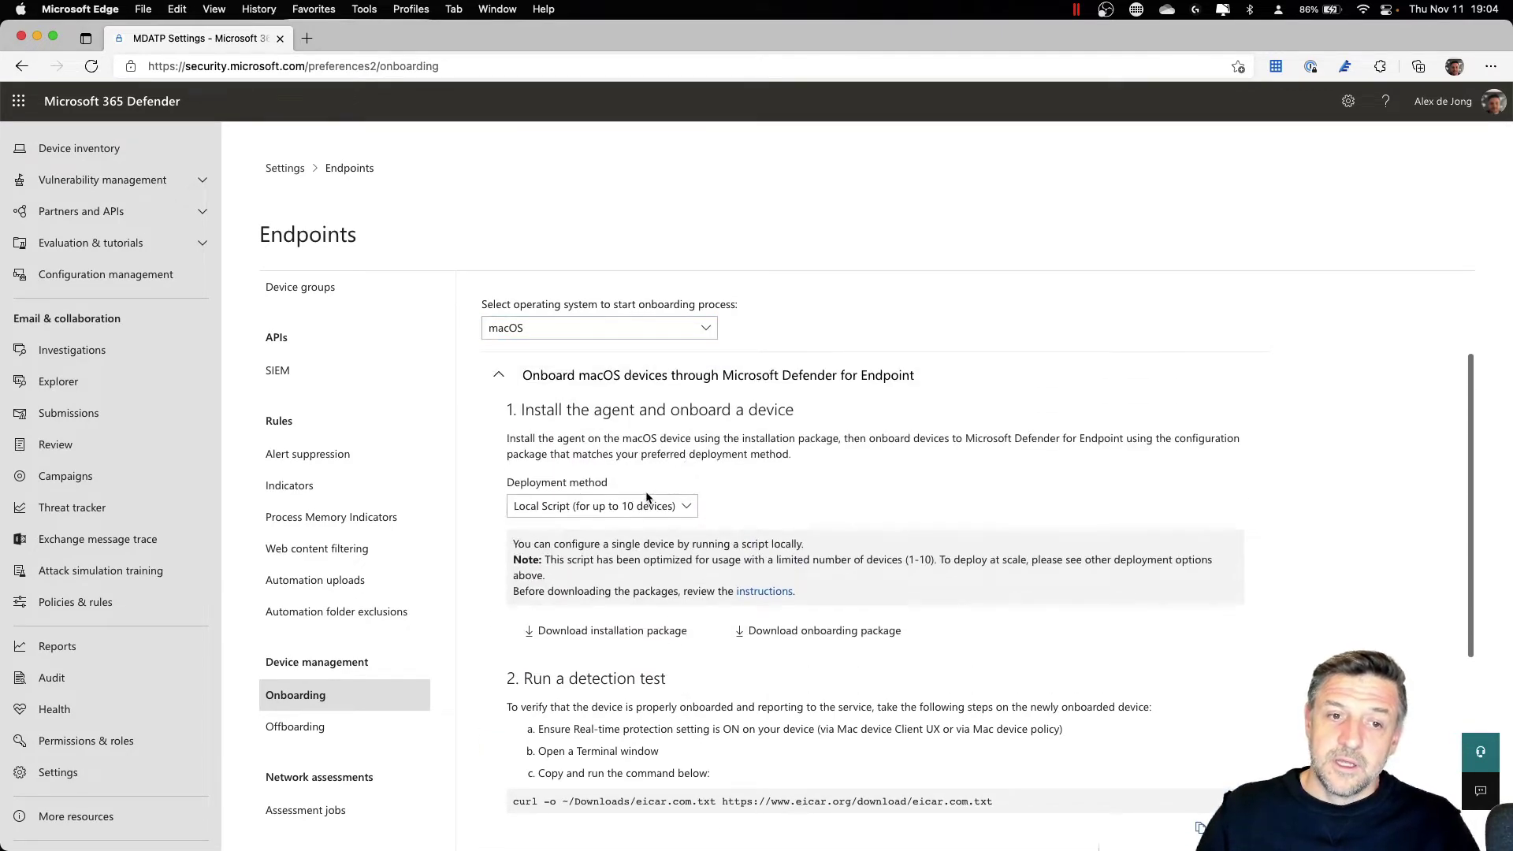
pyautogui.click(639, 504)
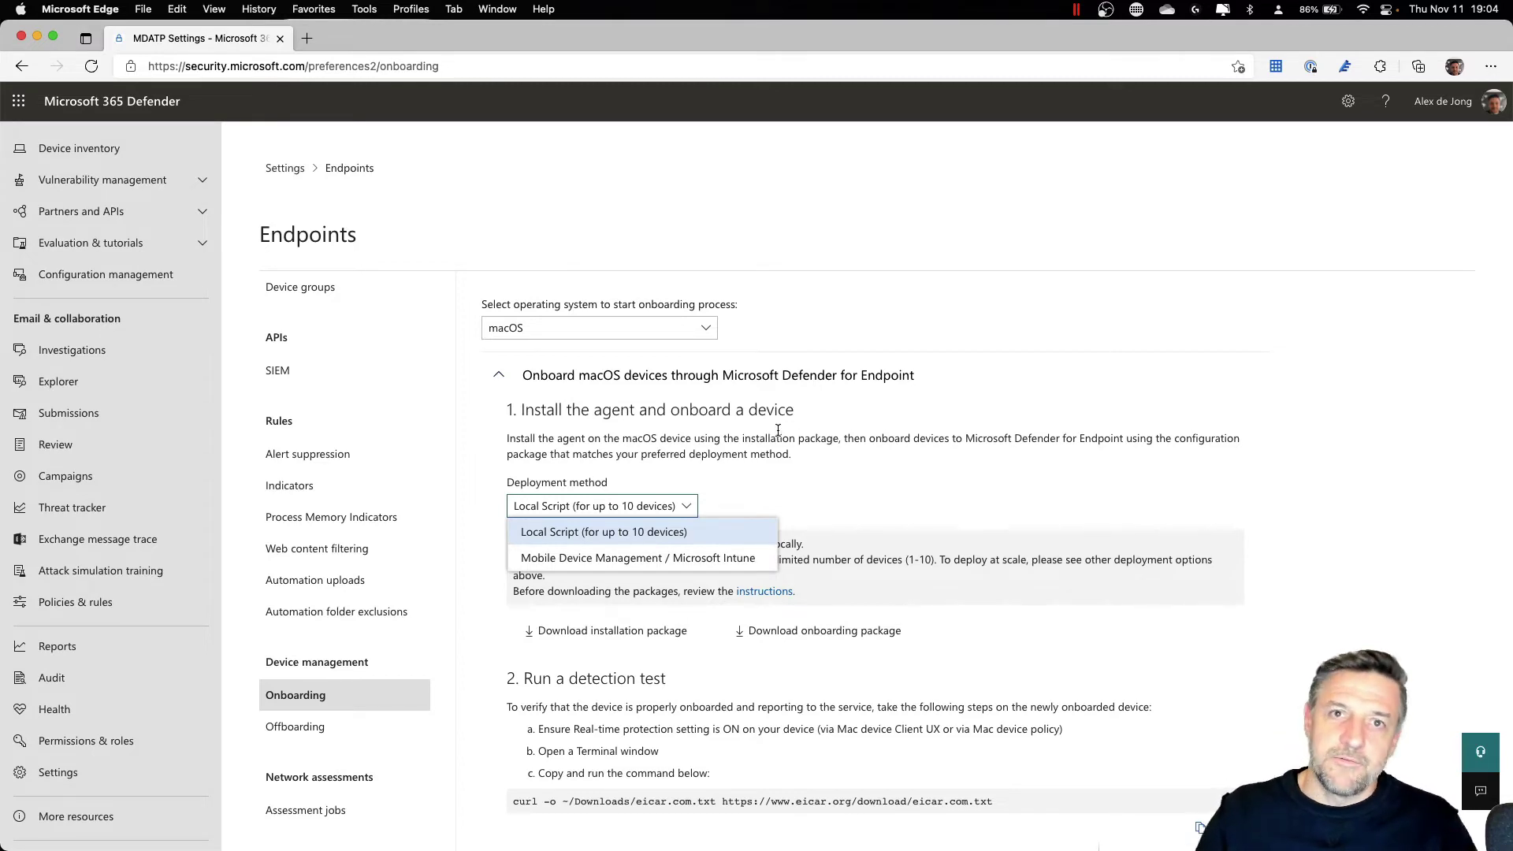
pyautogui.click(601, 323)
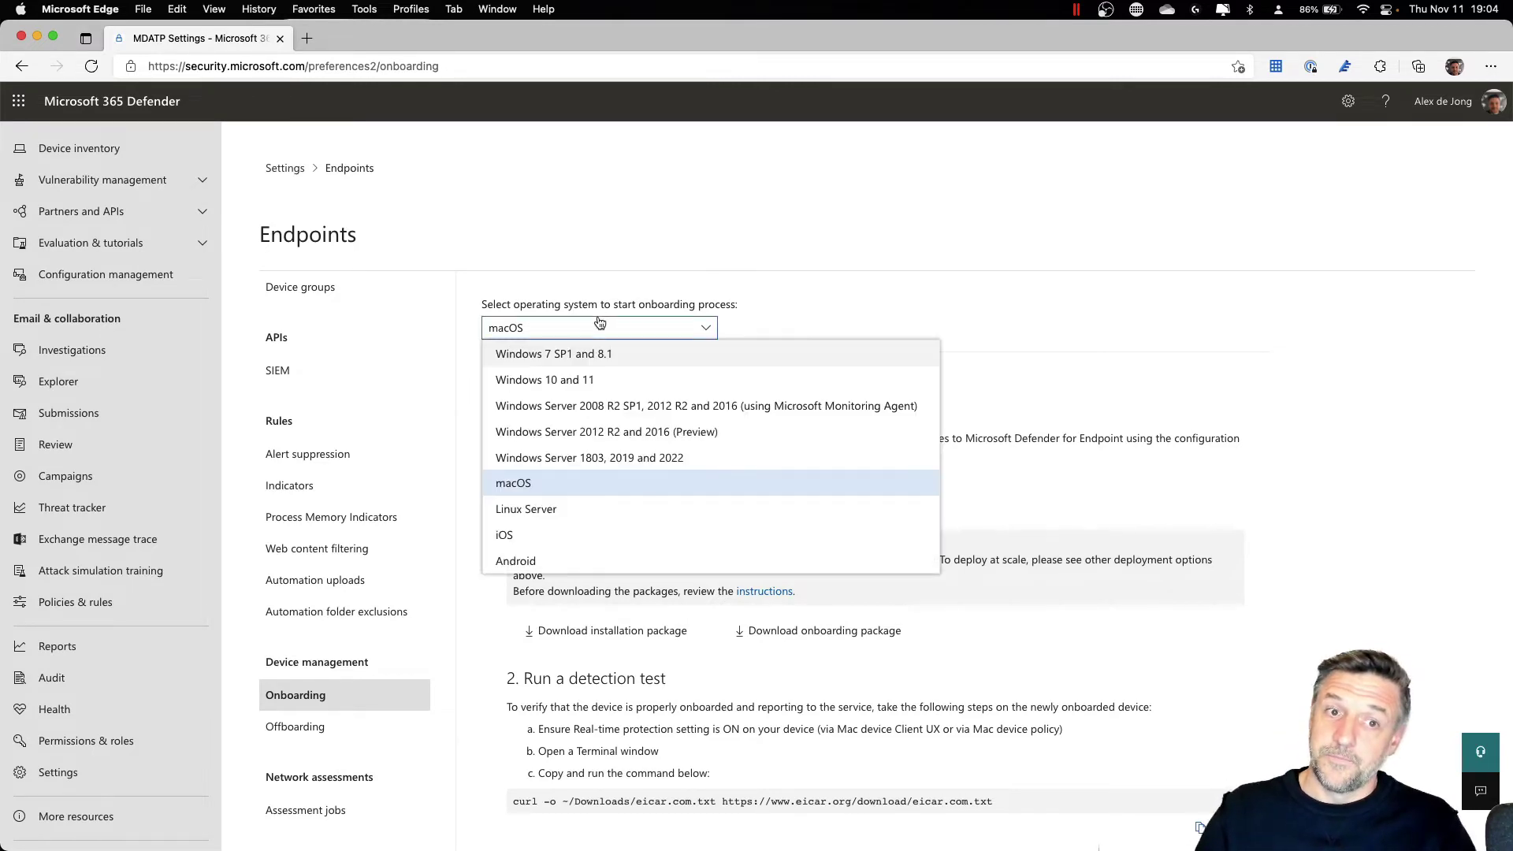
pyautogui.click(628, 265)
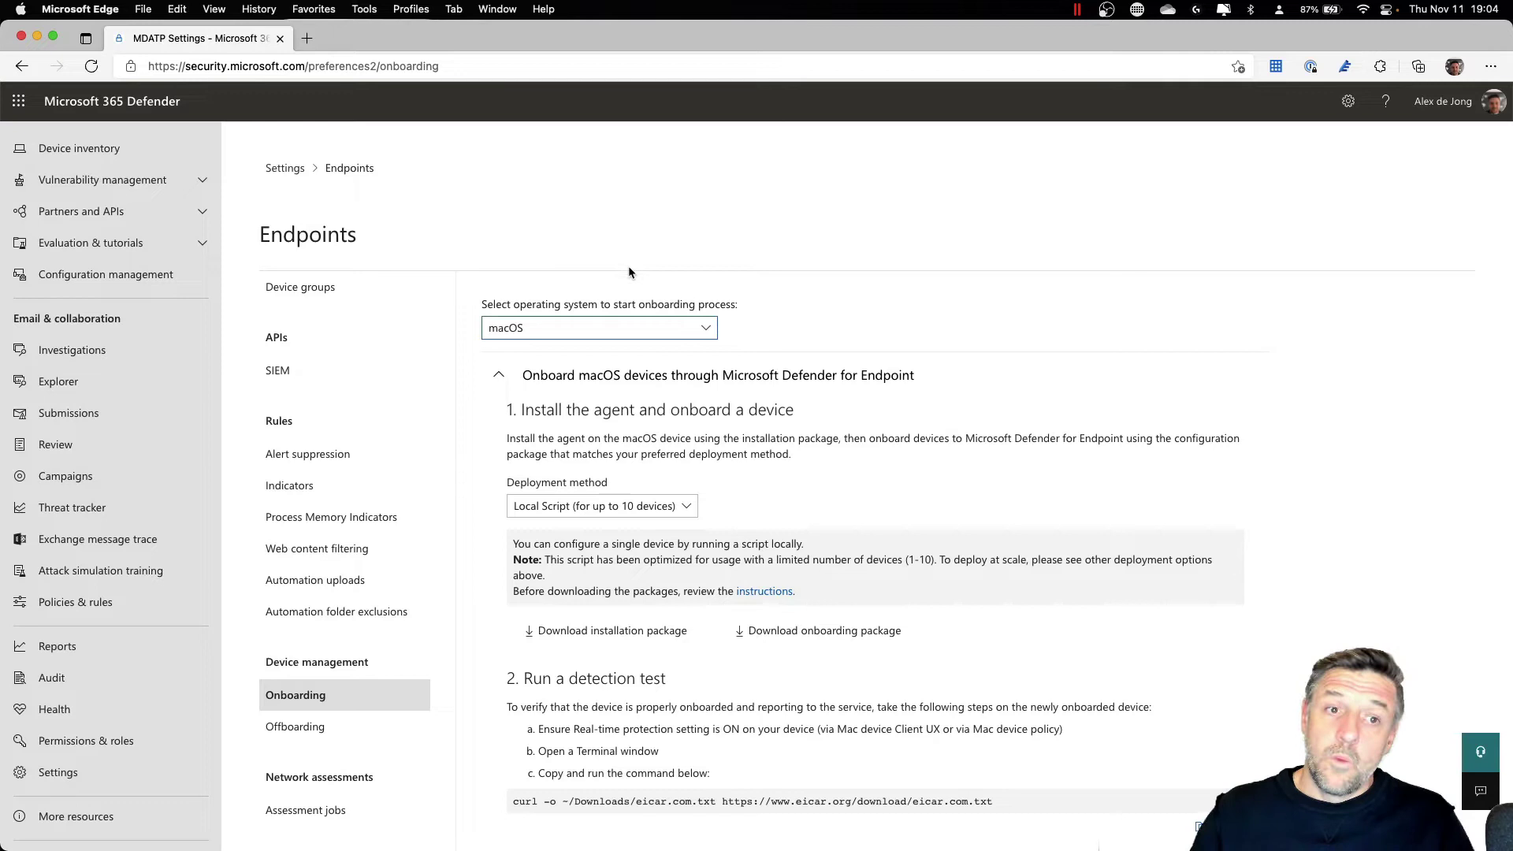
# Return to Device inventory, then switch to the Windows 11 virtual machine desktop.
pyautogui.scroll(5, 107, 362)
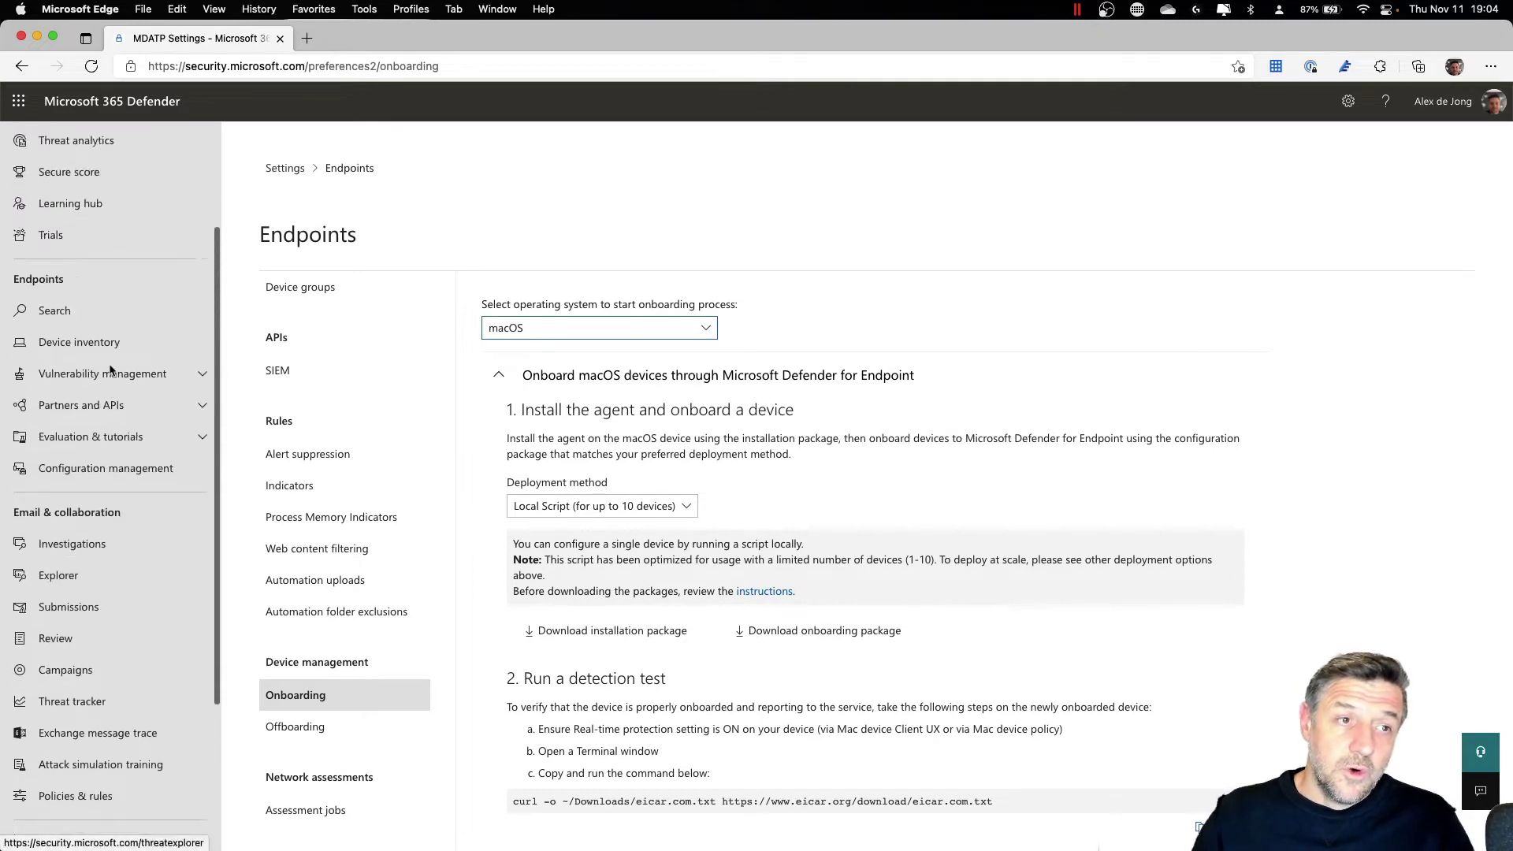
pyautogui.scroll(4, 103, 374)
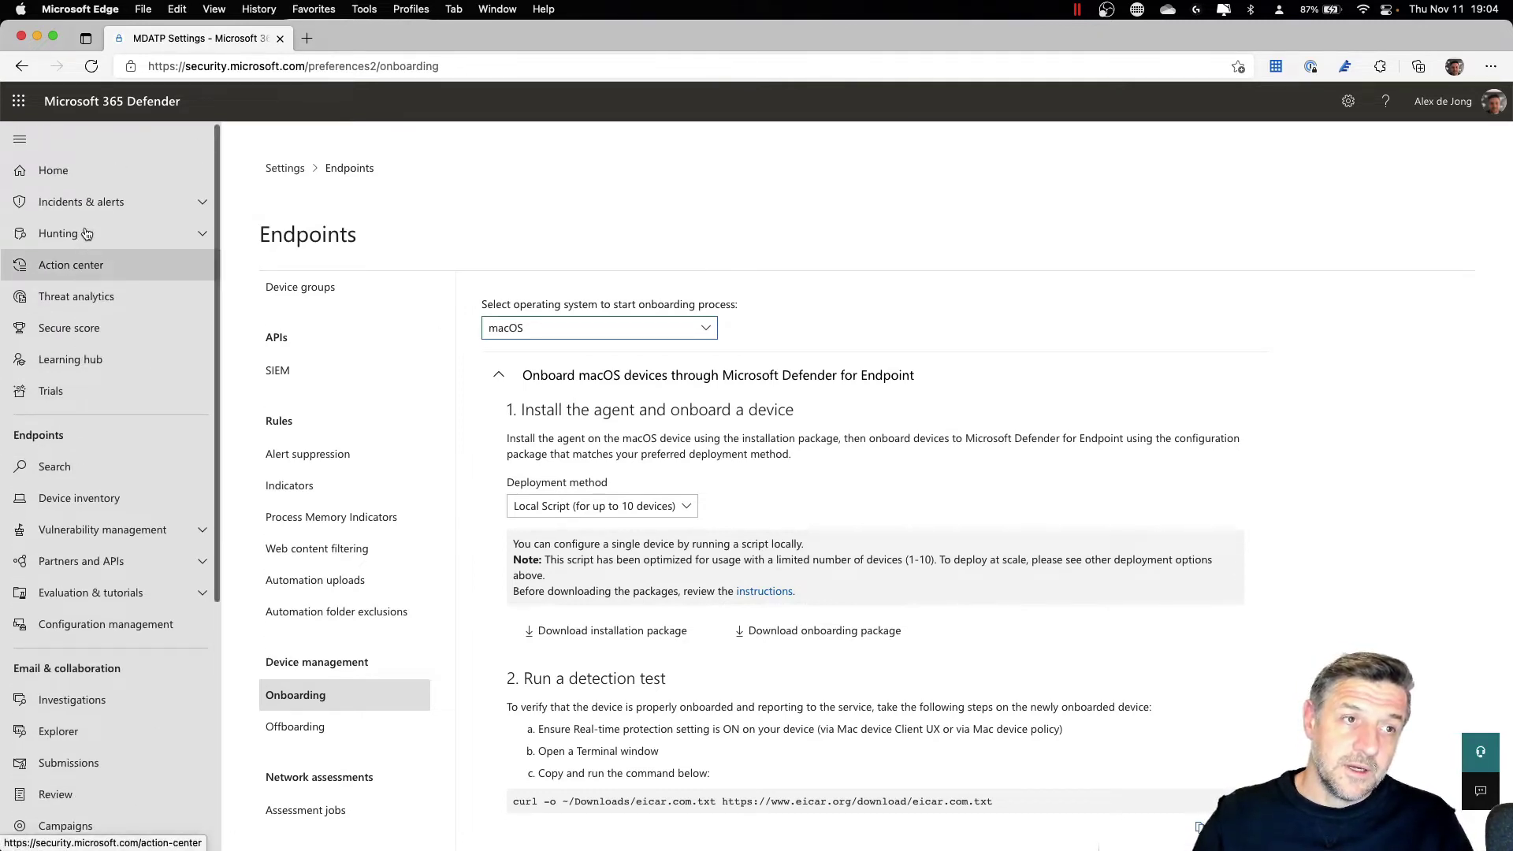
pyautogui.click(77, 498)
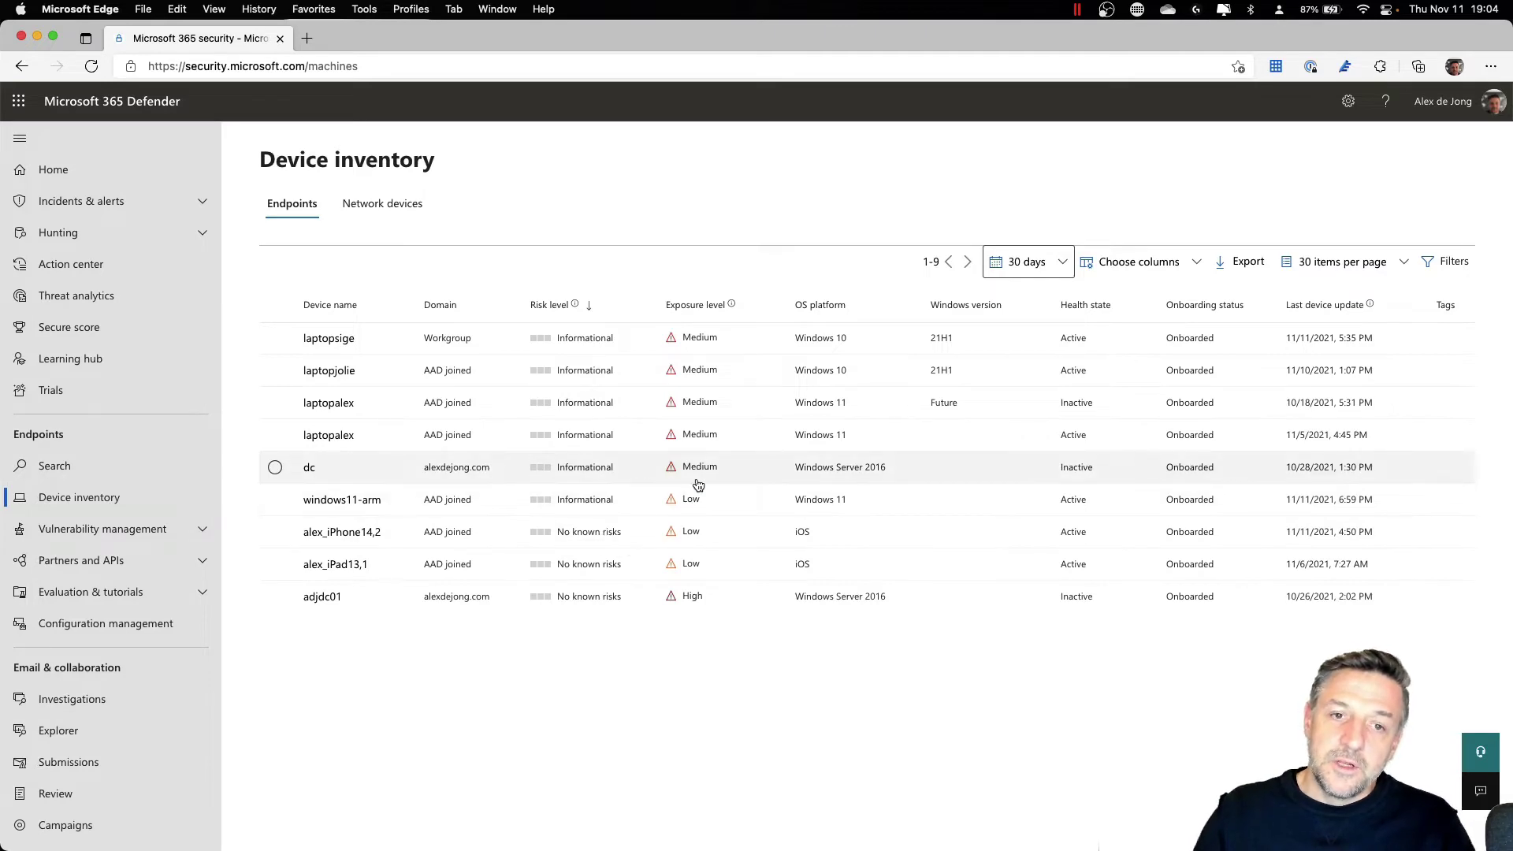
pyautogui.hotkey('ctrl', 'Right')
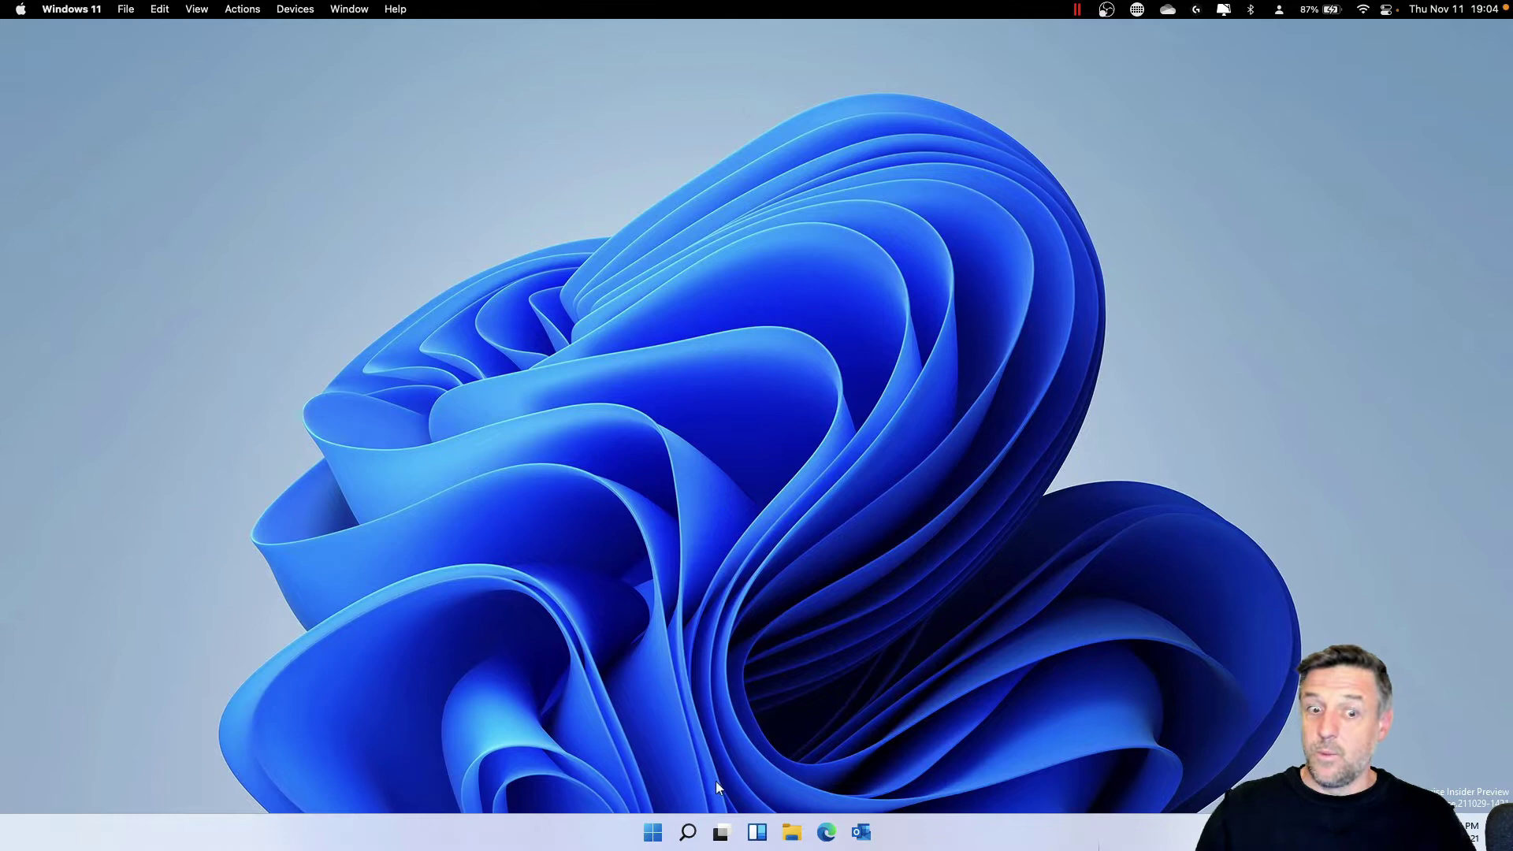
# Launch Windows Terminal as administrator and reposition its window.
pyautogui.rightClick(652, 832)
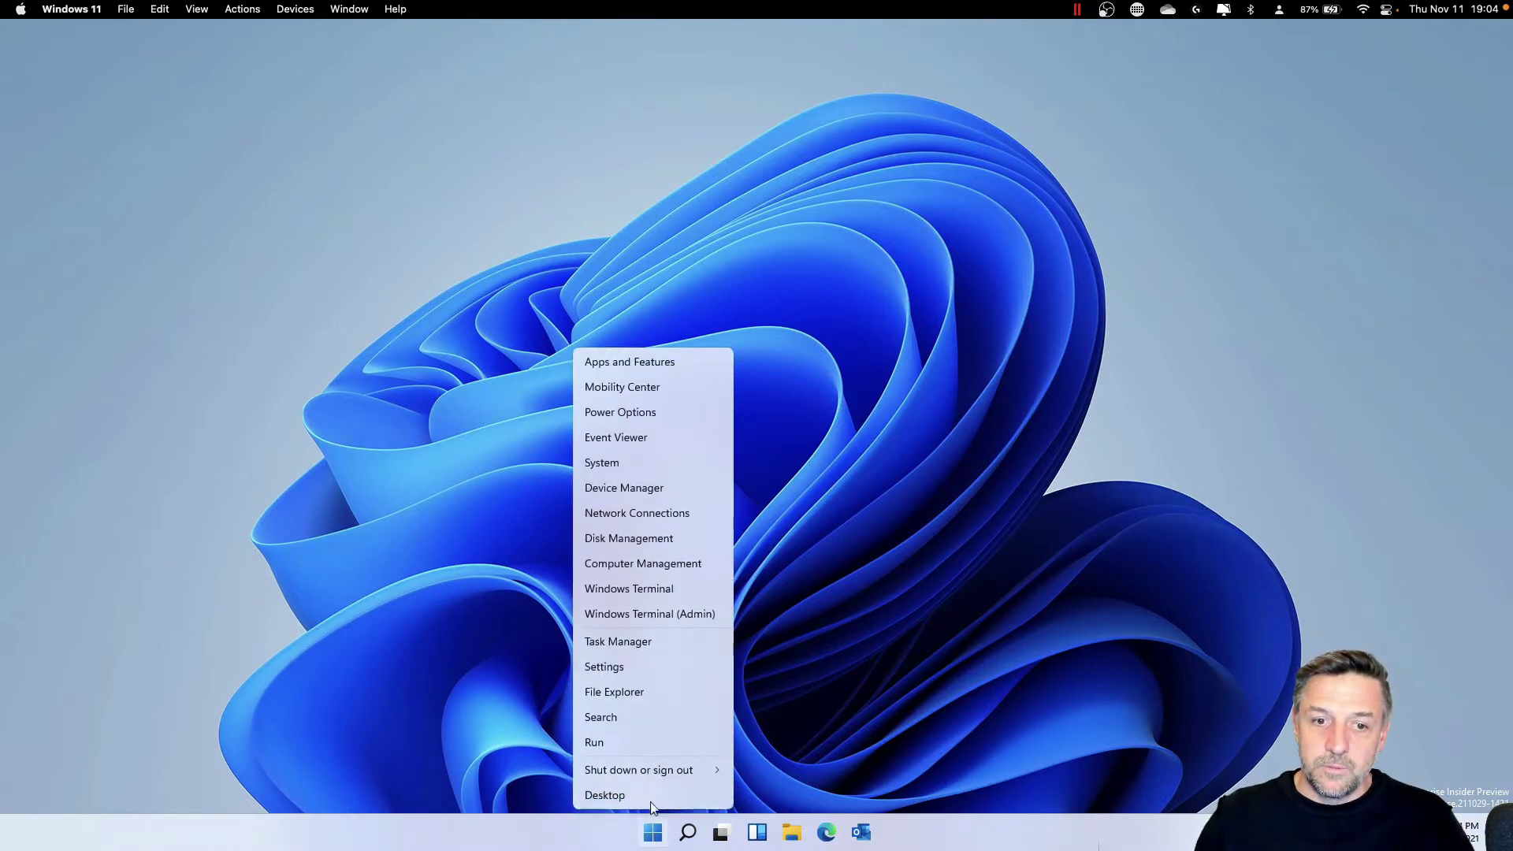
pyautogui.click(630, 607)
pyautogui.click(678, 556)
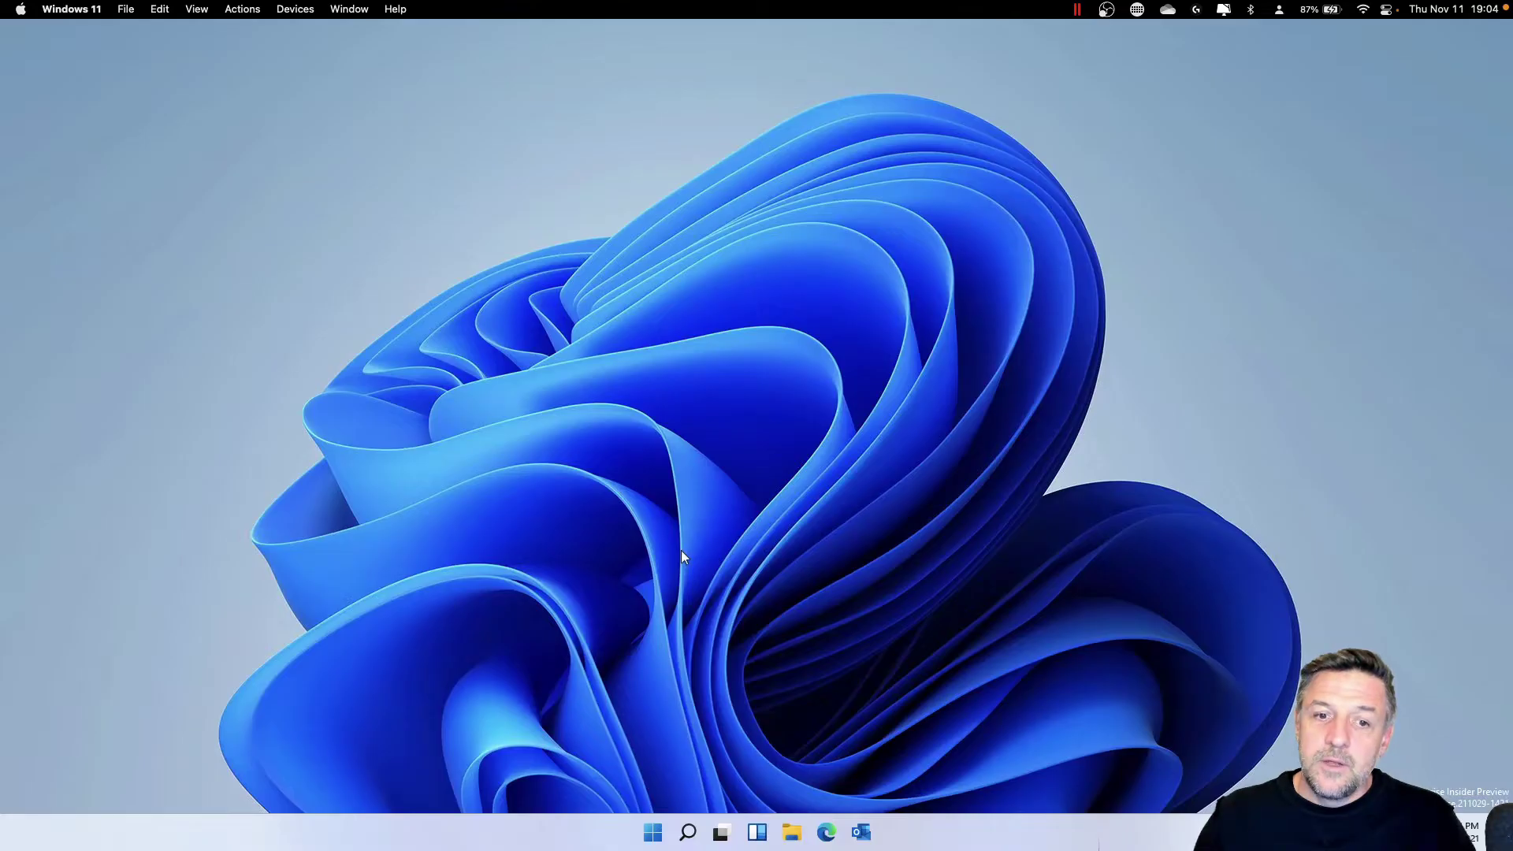
pyautogui.moveTo(644, 69); pyautogui.dragTo(848, 126)
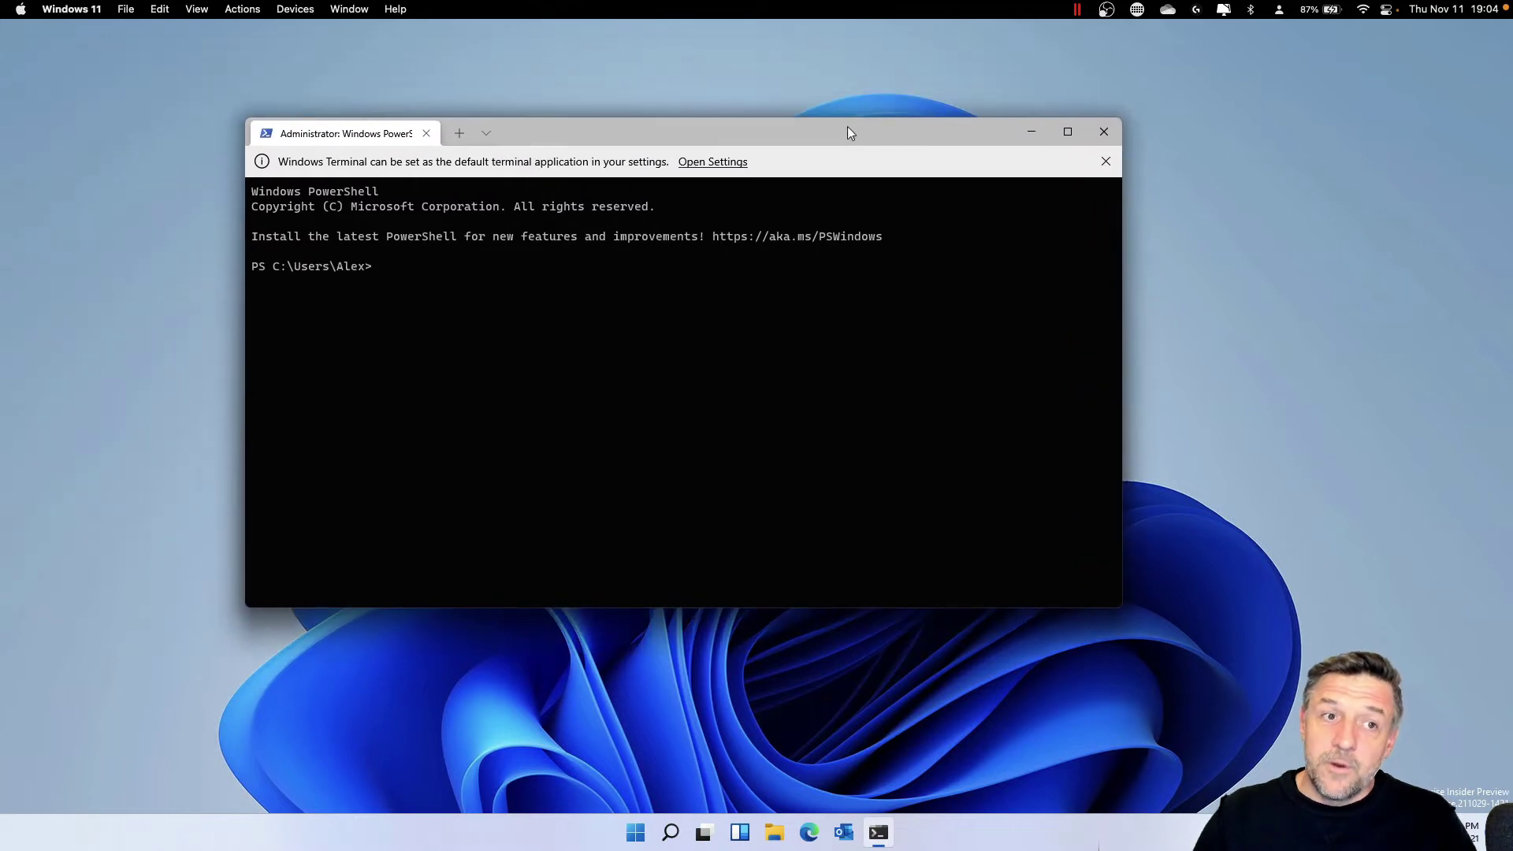
# Run get-service *sense* to confirm the Sense service is running, then return to the browser.
pyautogui.write('get')
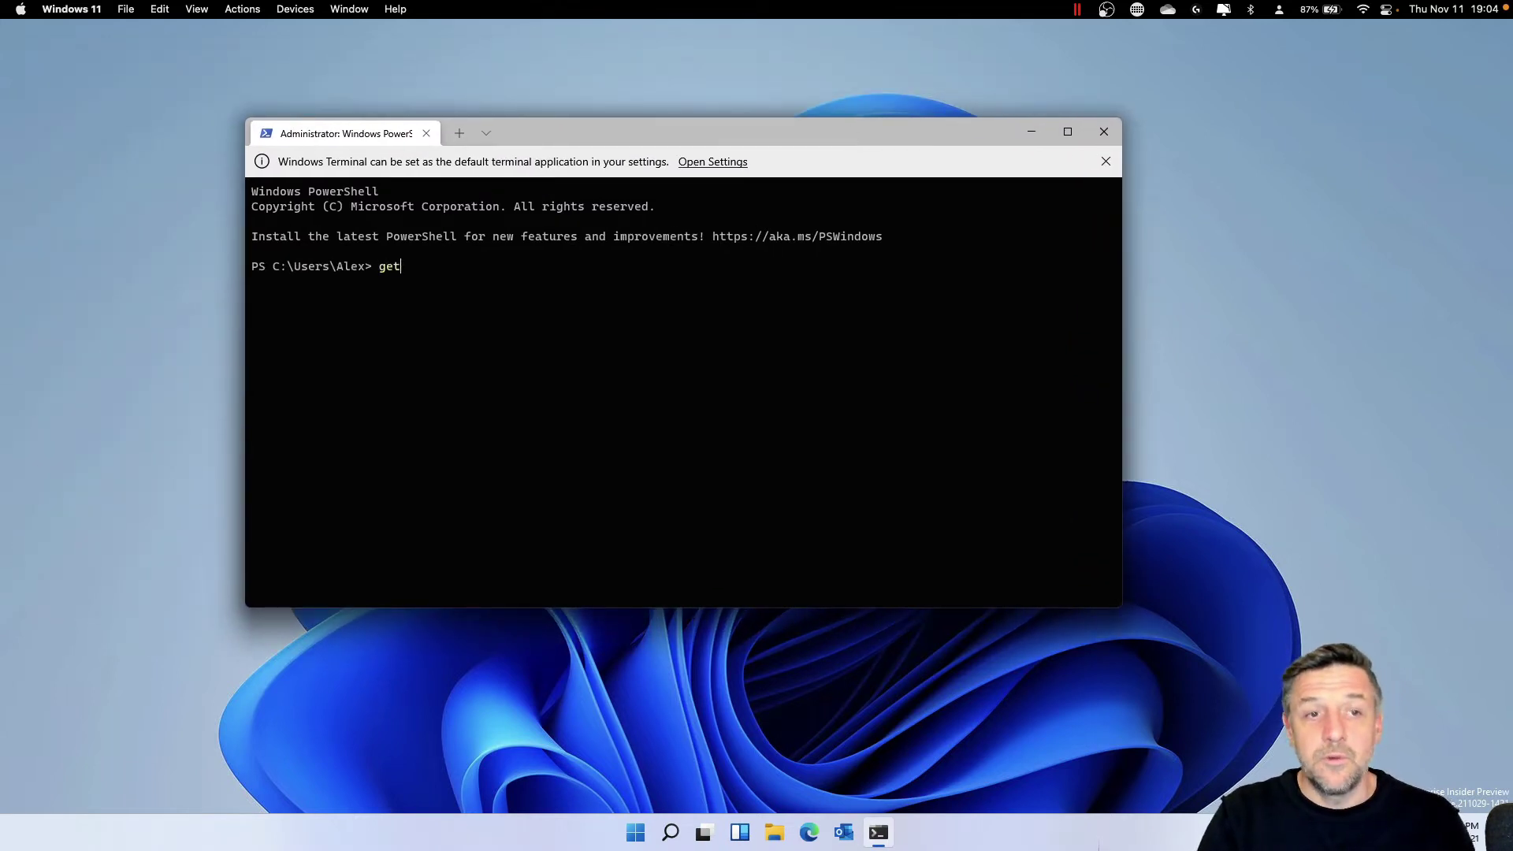
pyautogui.write('-service')
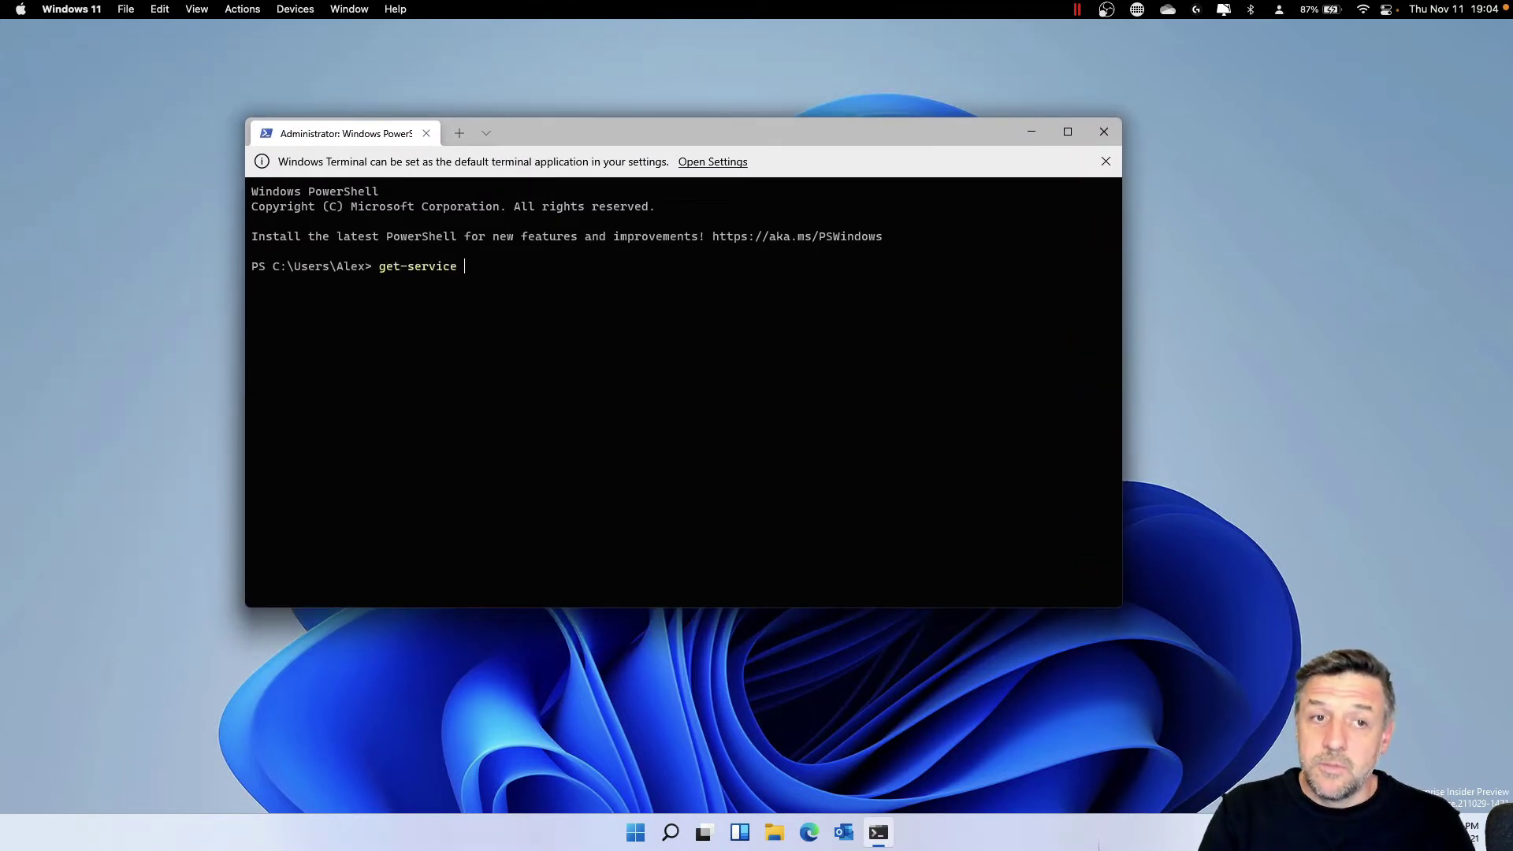
pyautogui.write(' *name')
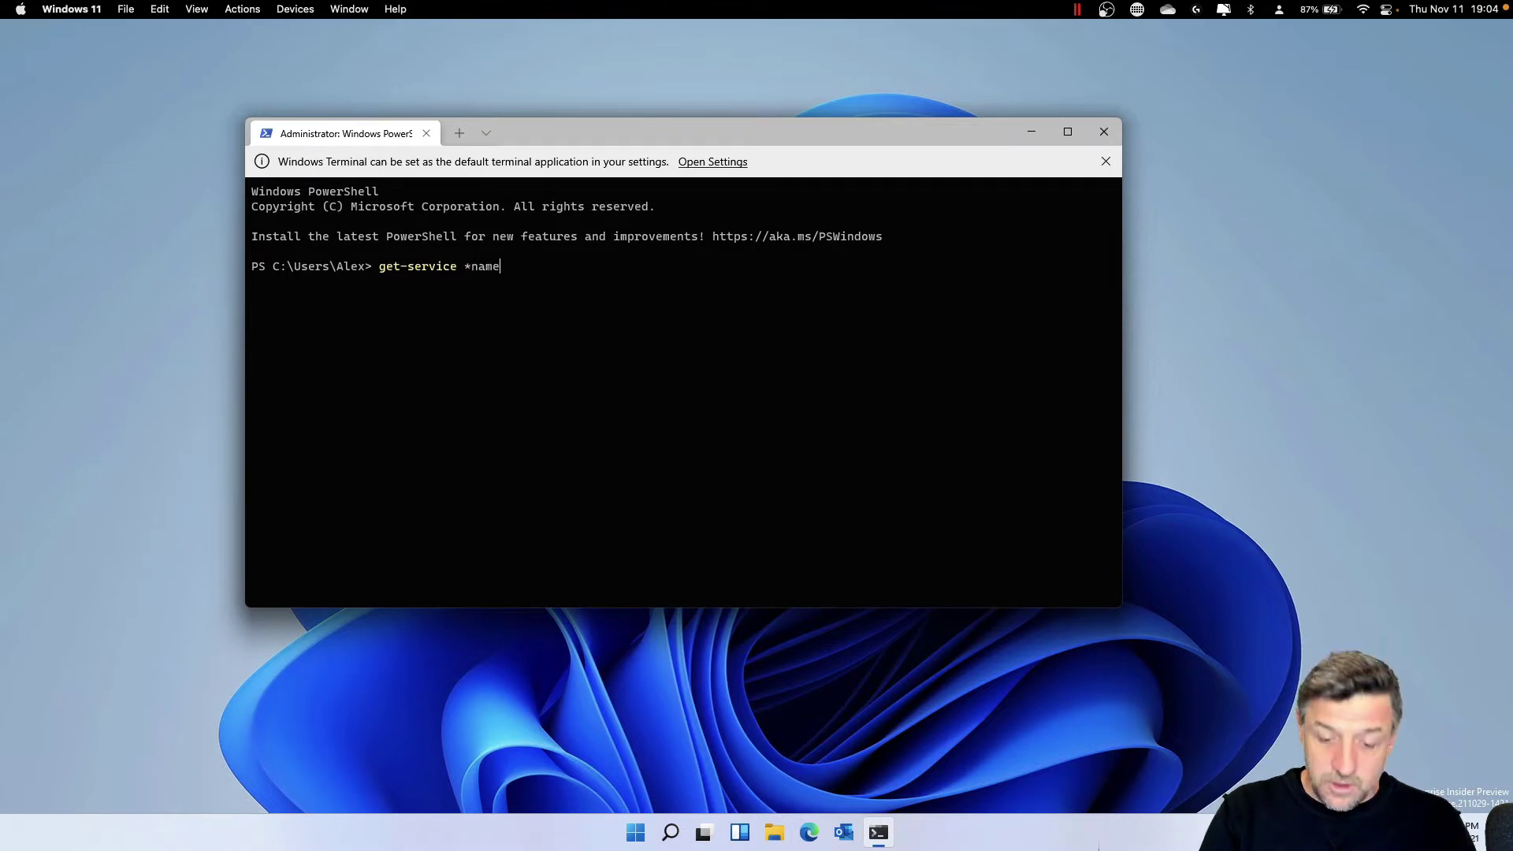
pyautogui.write('*')
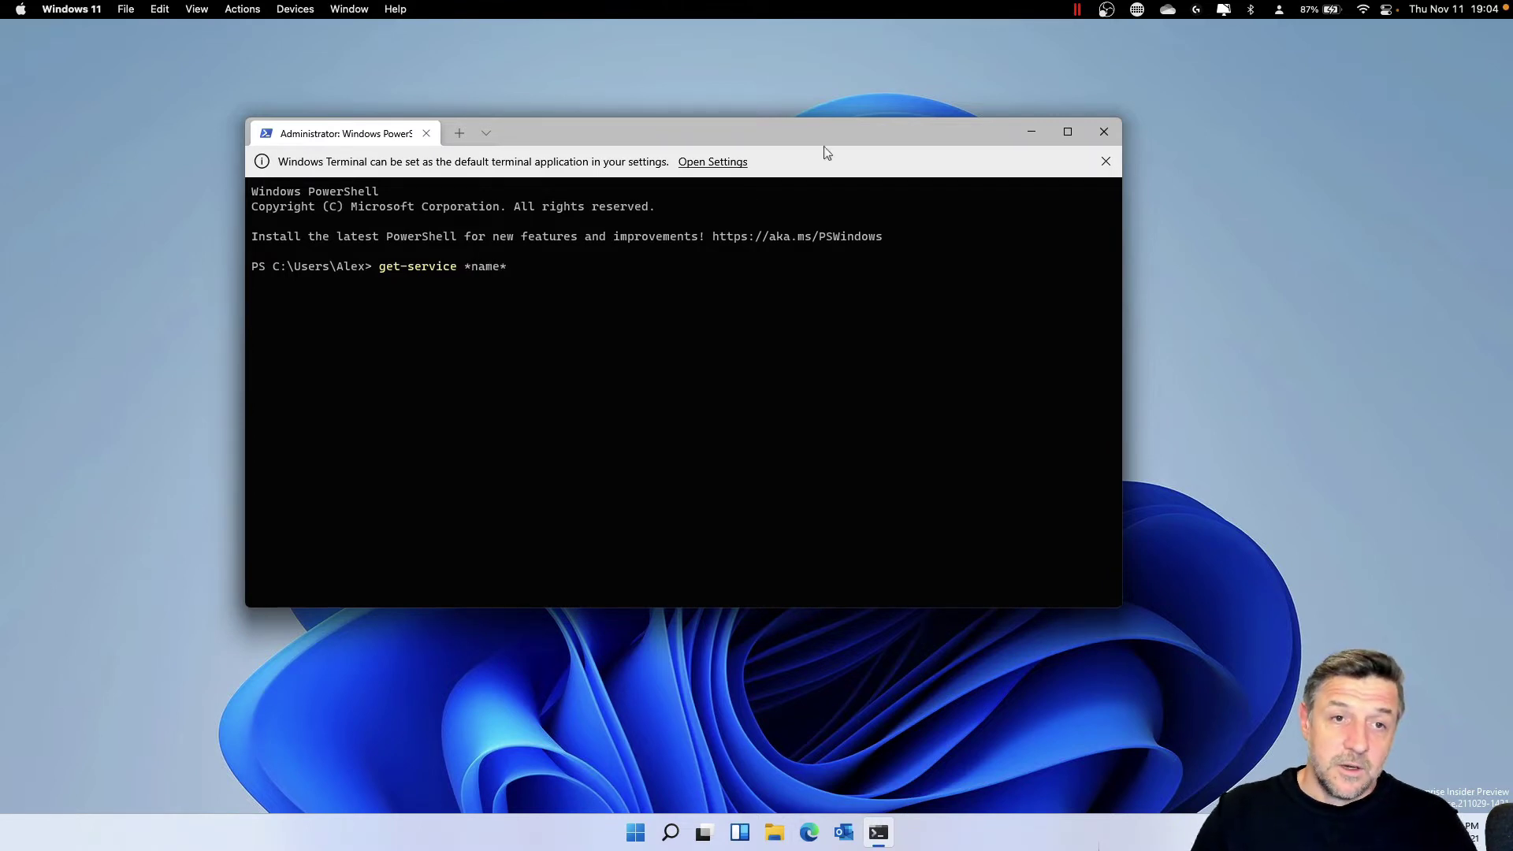
pyautogui.press('BackSpace')
pyautogui.press('BackSpace')
pyautogui.press('BackSpace')
pyautogui.press('BackSpace')
pyautogui.press('BackSpace')
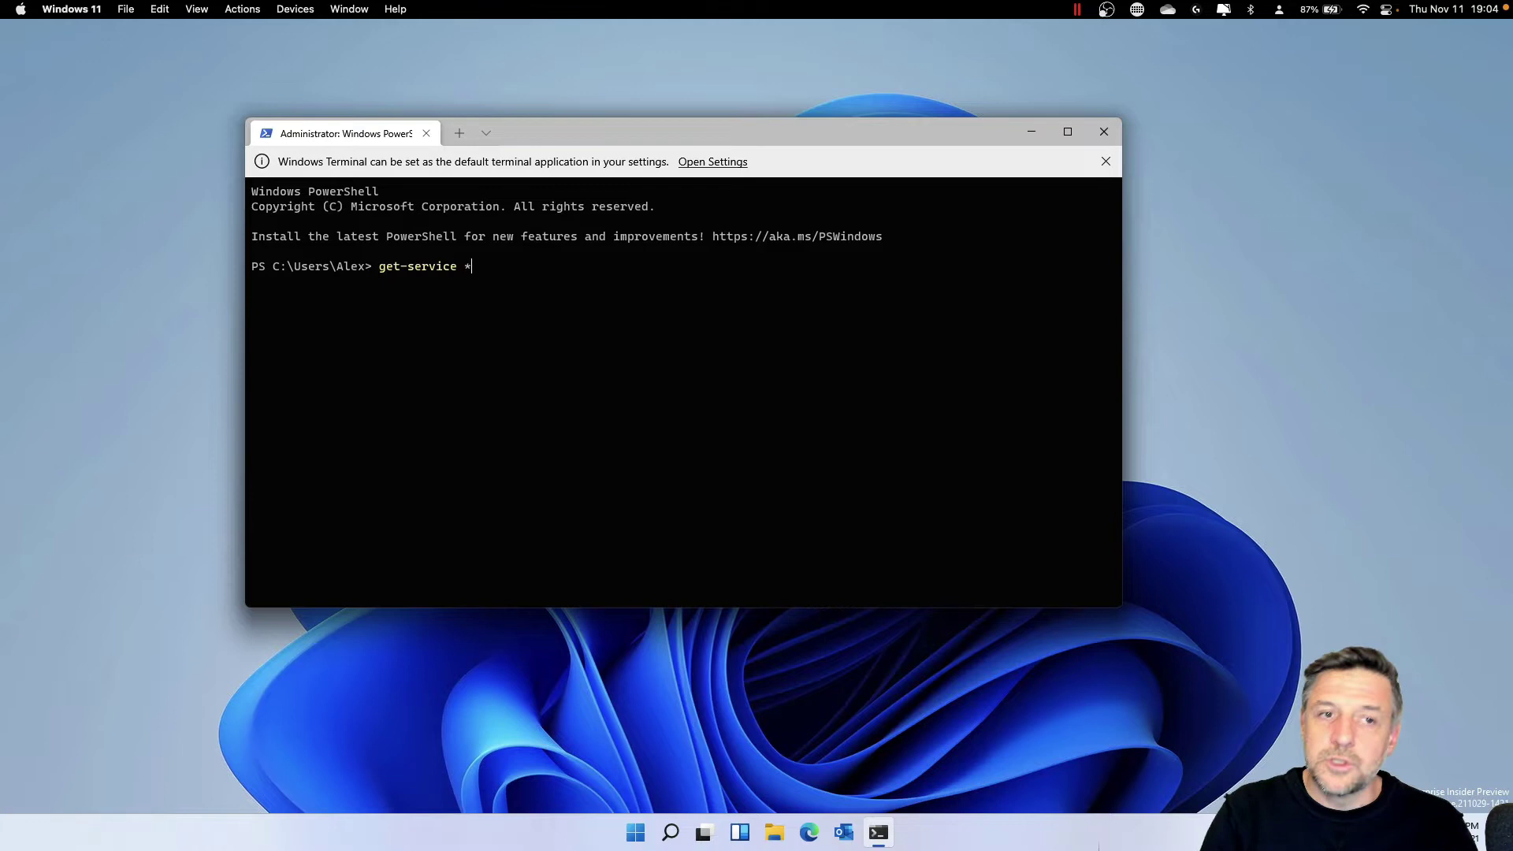
pyautogui.write('sense')
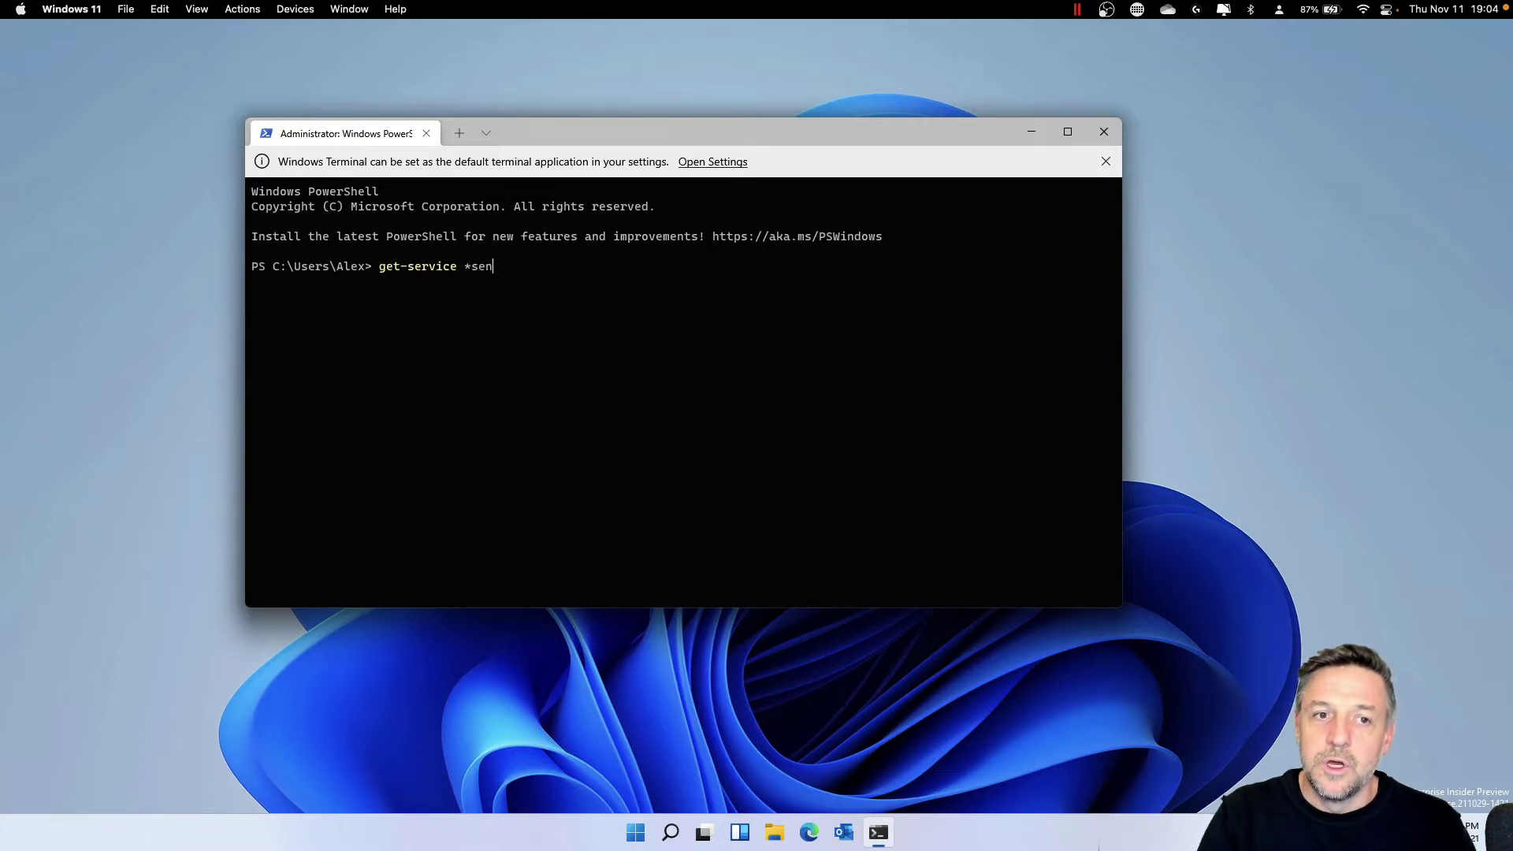
pyautogui.write('*')
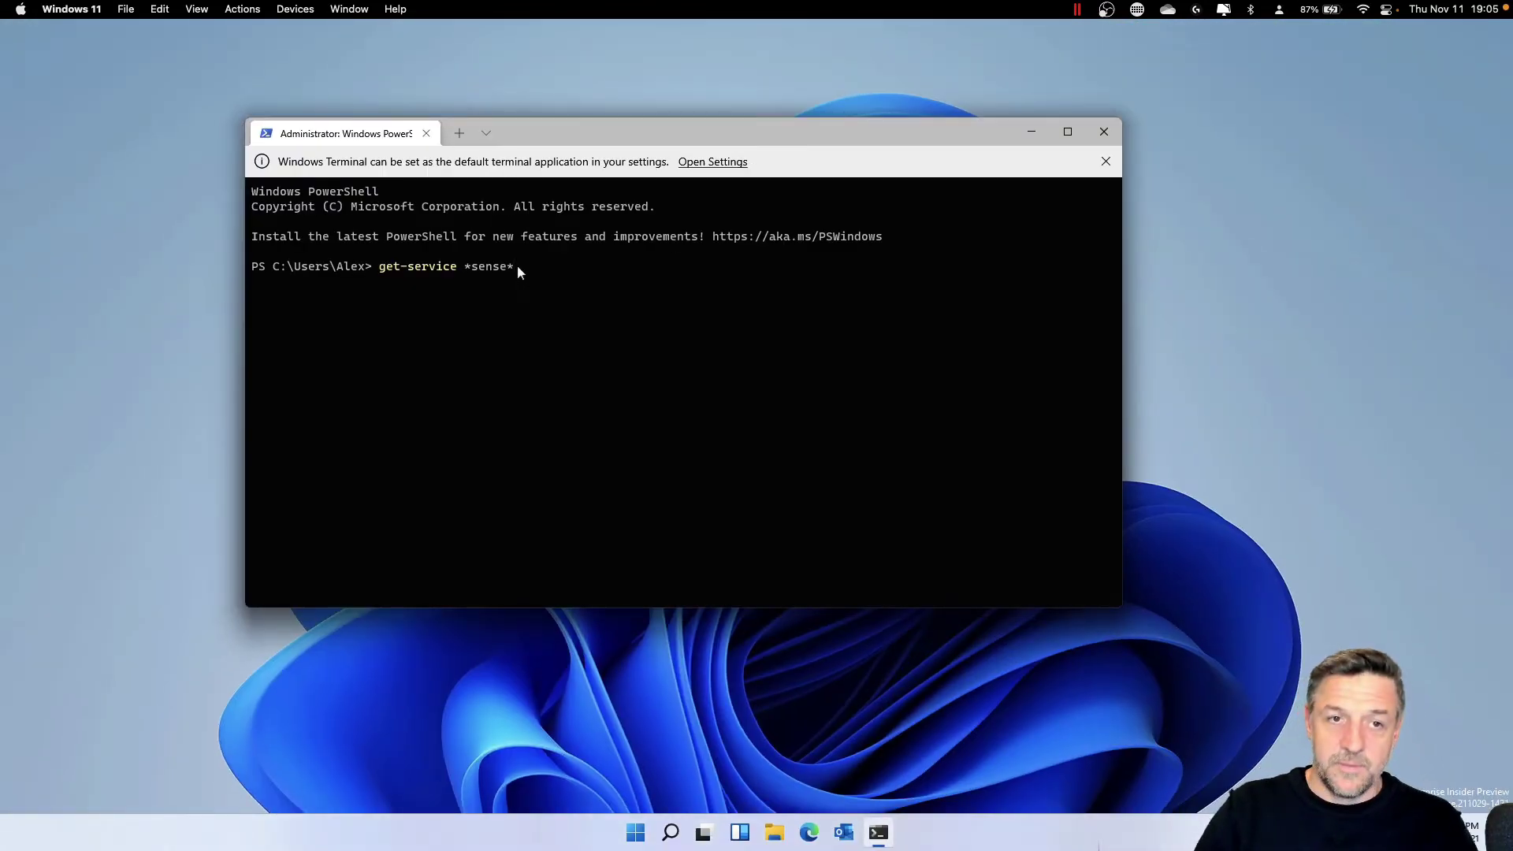
pyautogui.press('Return')
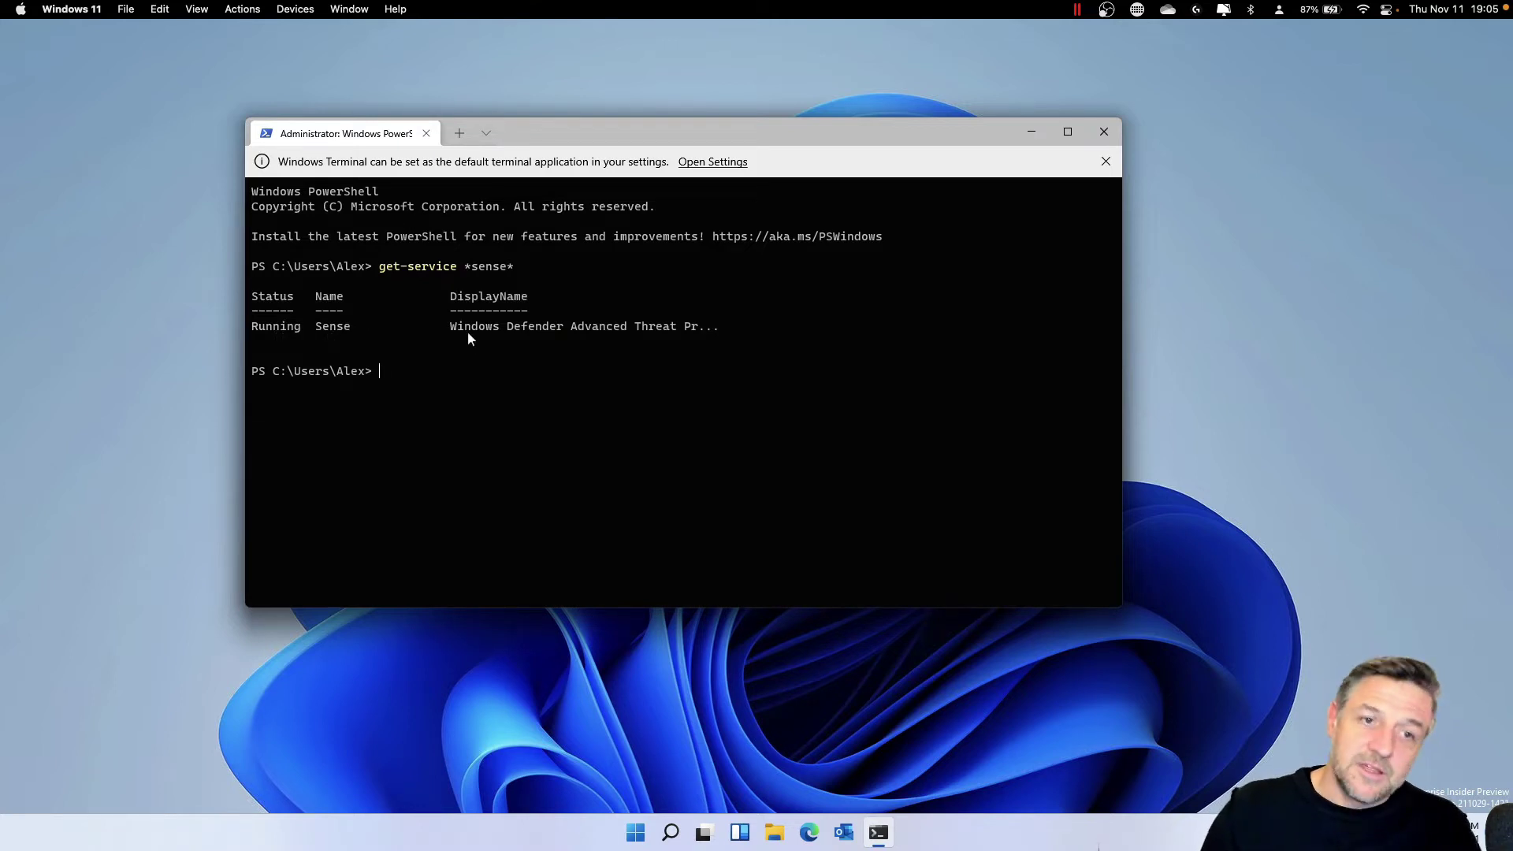
pyautogui.moveTo(451, 333); pyautogui.dragTo(628, 335)
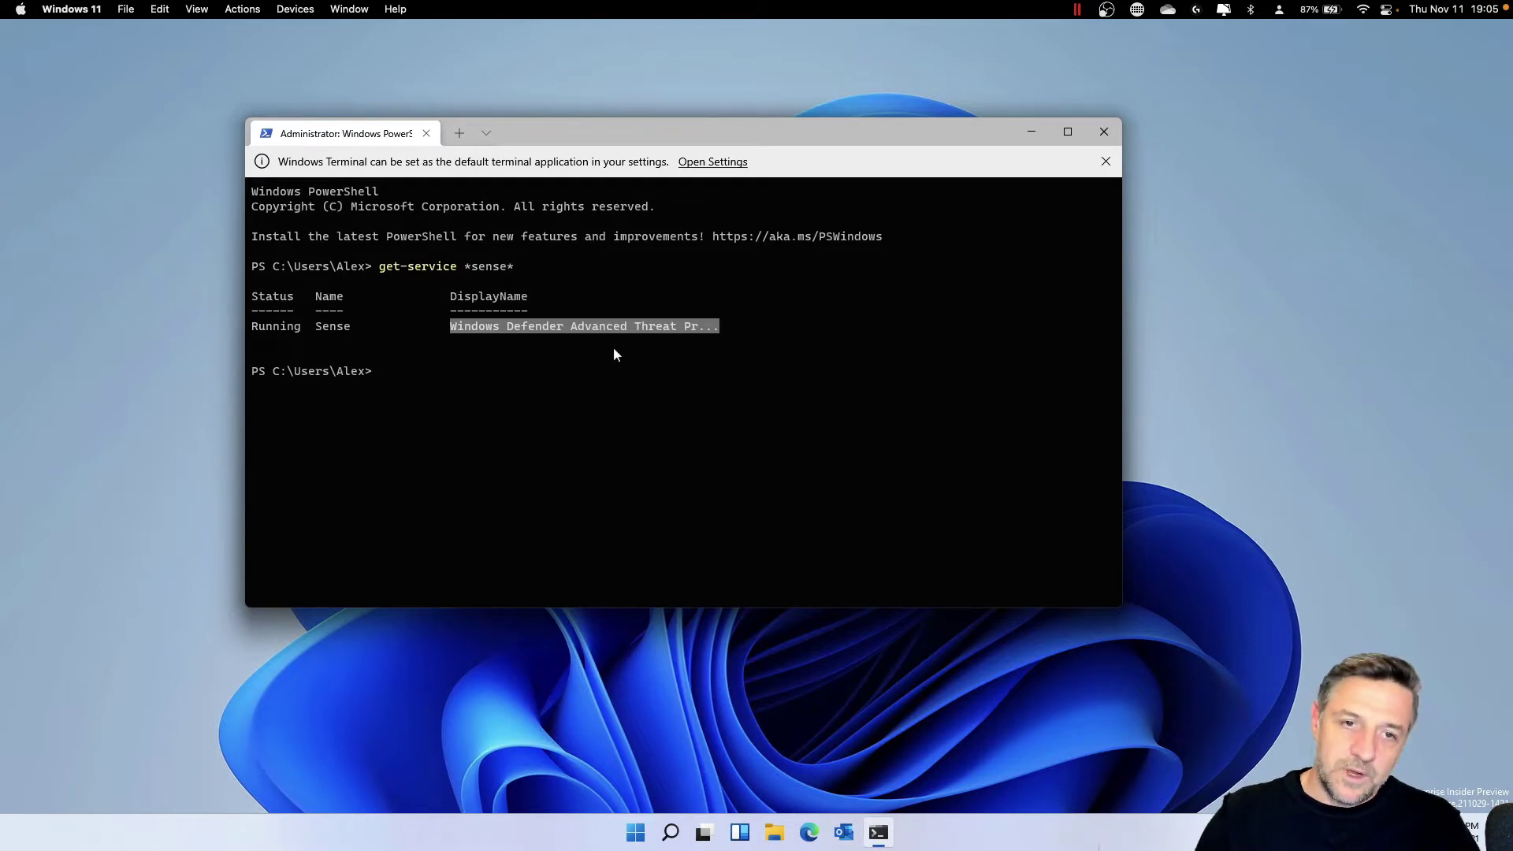
pyautogui.hotkey('ctrl', 'Left')
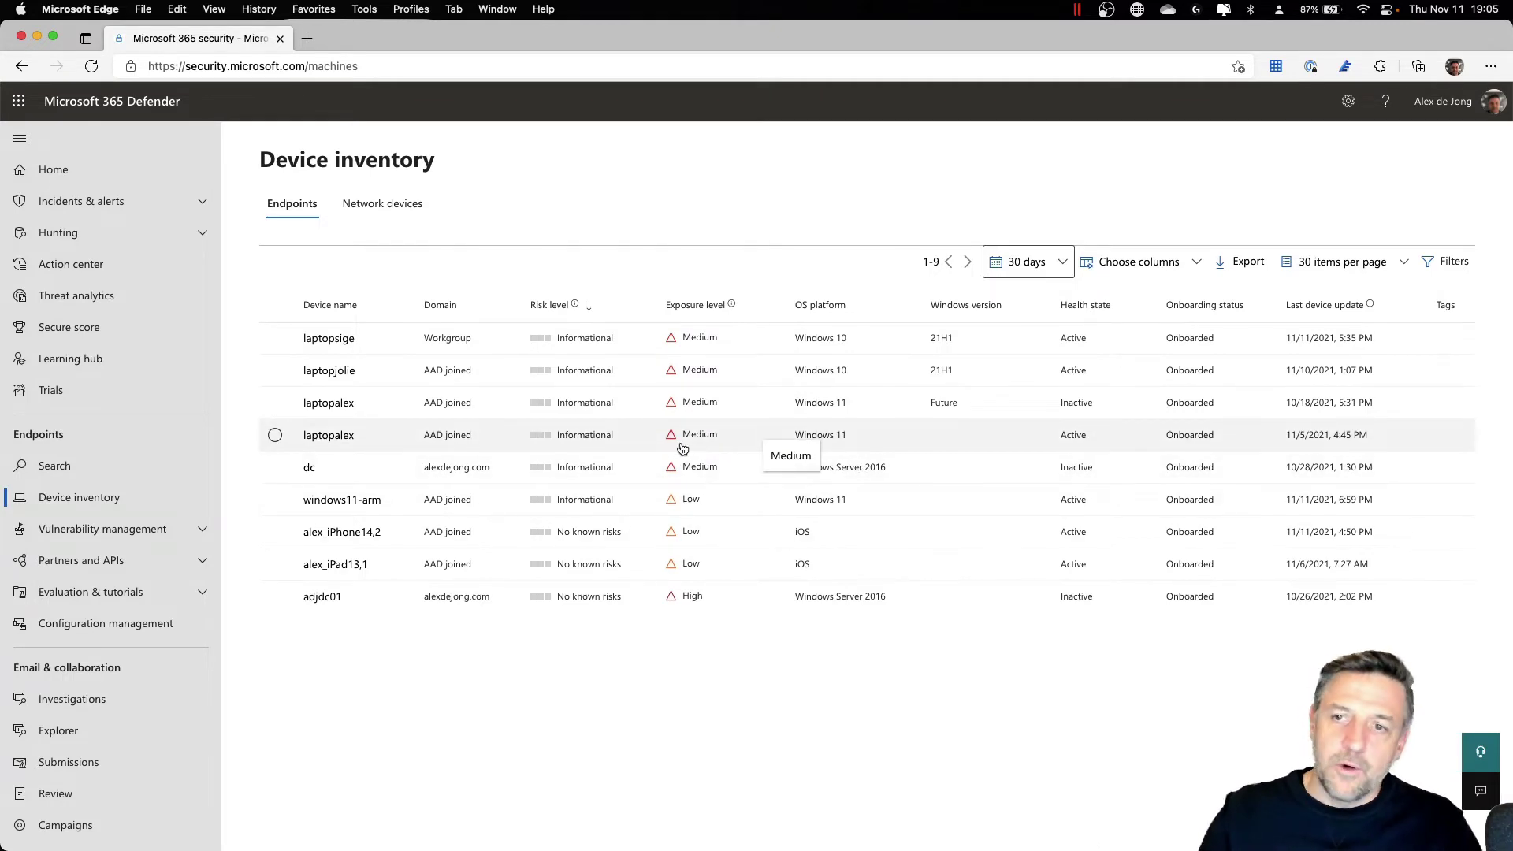
# Open the active laptopalex page: Informational risk, Medium exposure, 56 security recommendations.
pyautogui.click(338, 441)
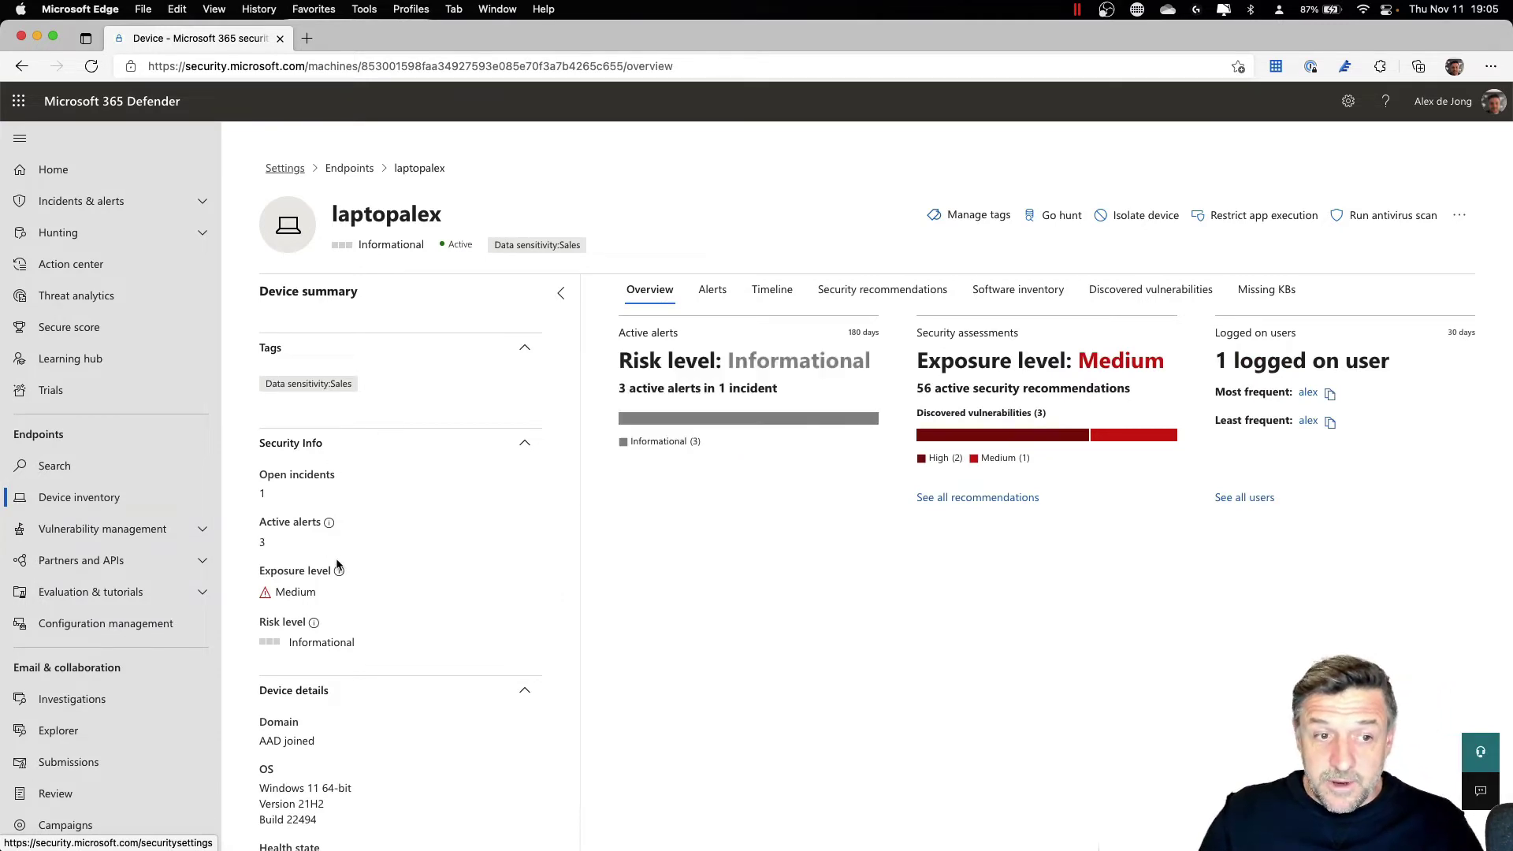
pyautogui.scroll(-5, 337, 566)
pyautogui.scroll(5, 337, 553)
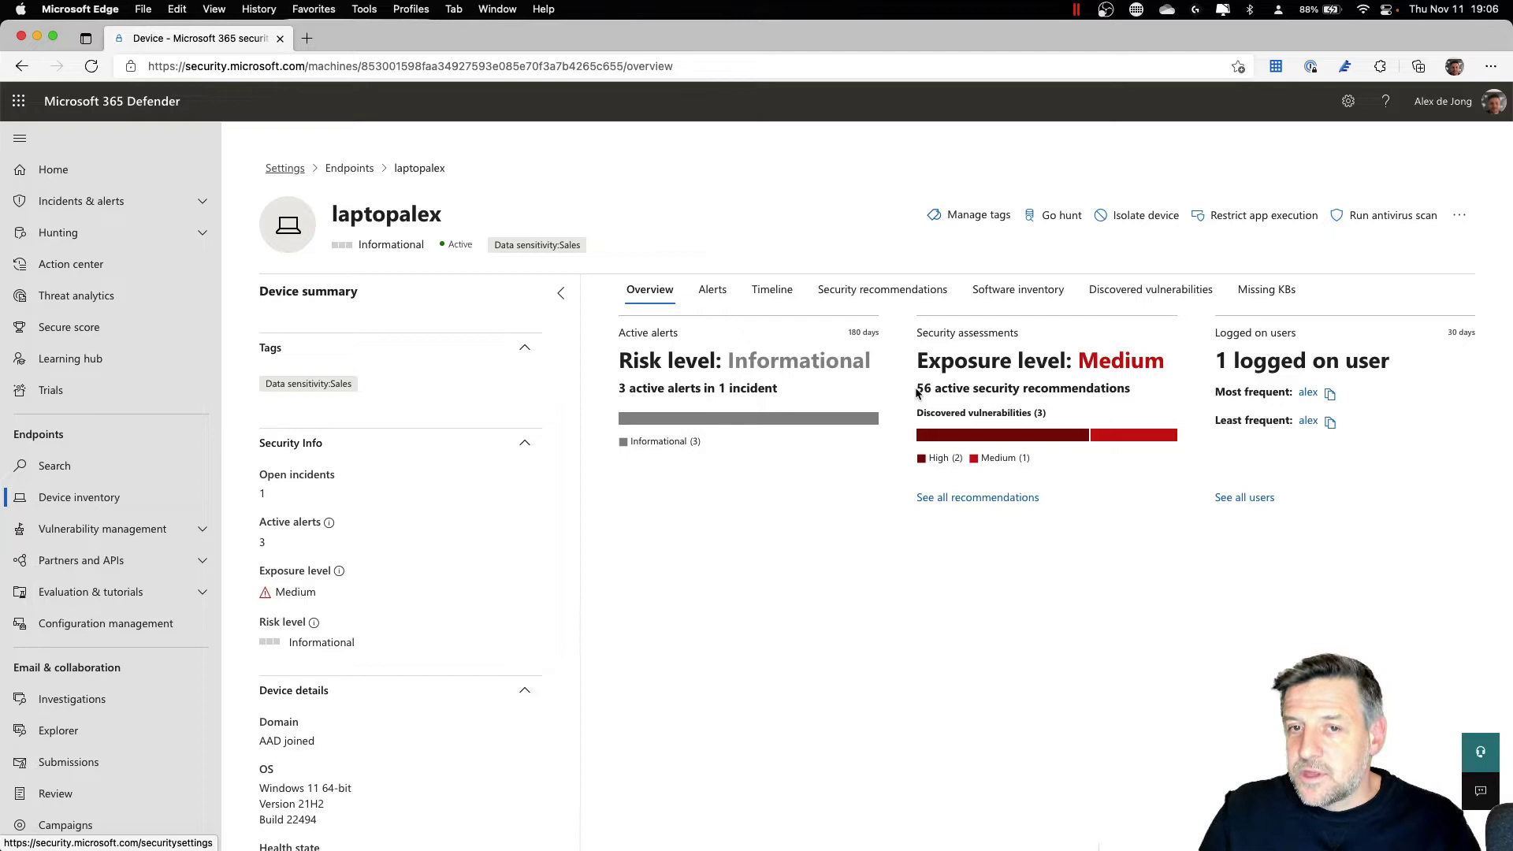
pyautogui.moveTo(915, 394); pyautogui.dragTo(1073, 389)
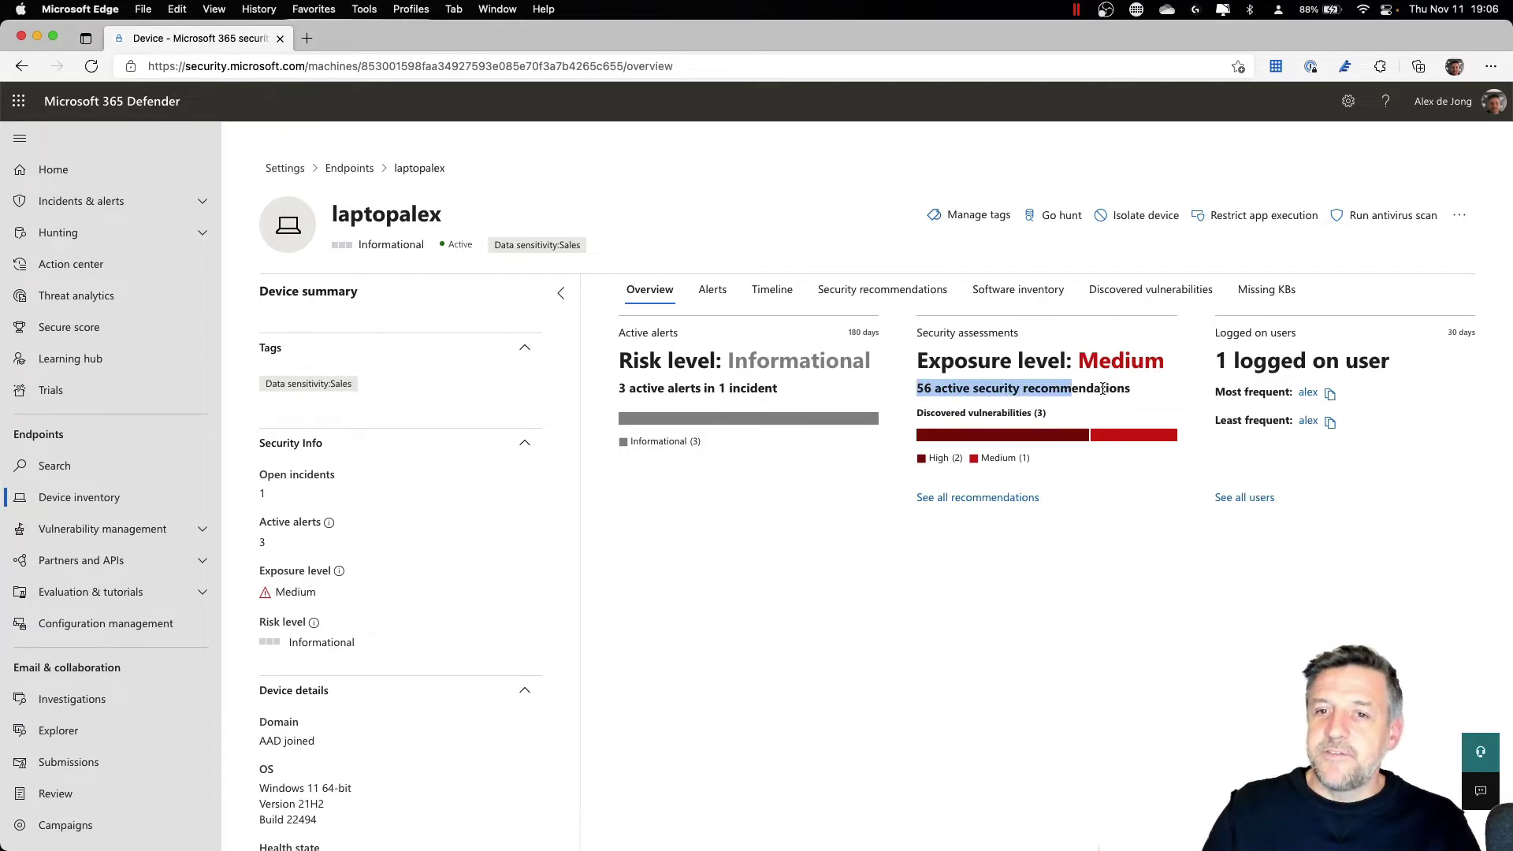
pyautogui.click(1058, 390)
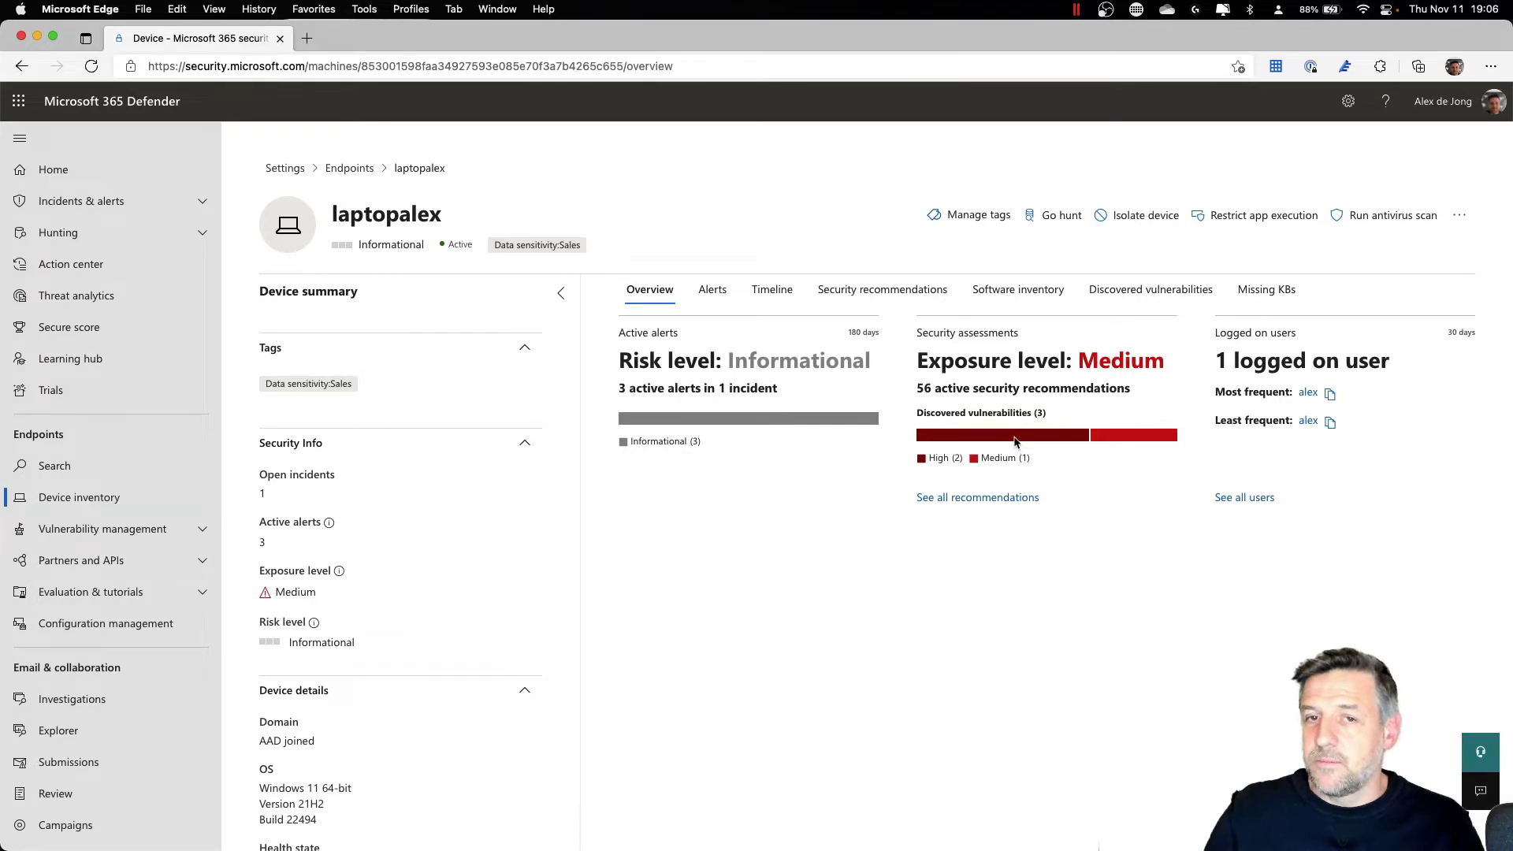
pyautogui.moveTo(1015, 442)
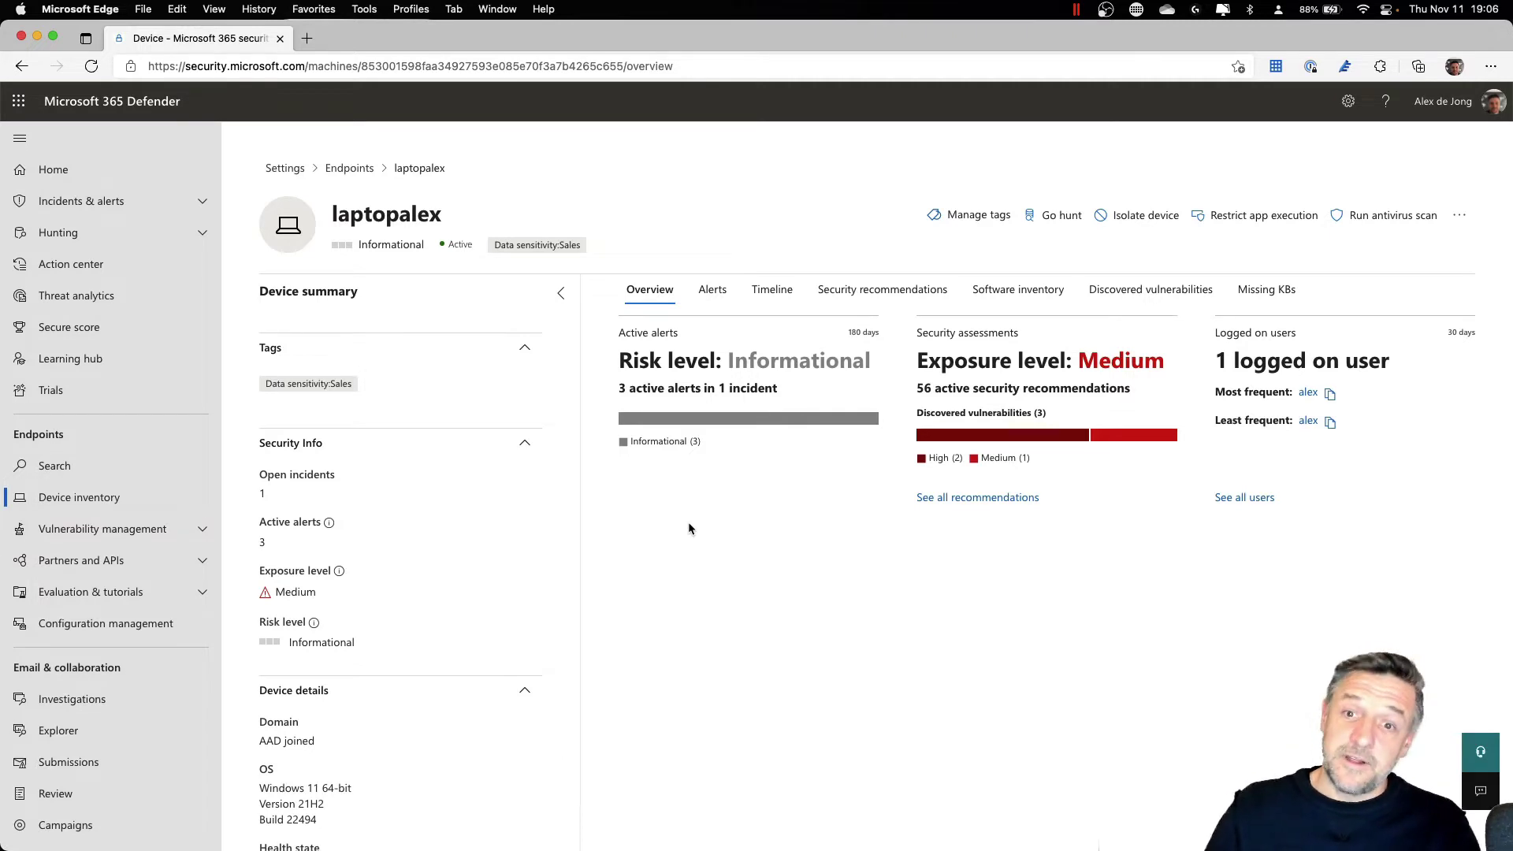
# Browse laptopalex's software inventory and Office details, then list its three CVEs (7.8, 7.8, 6.1).
pyautogui.click(1001, 296)
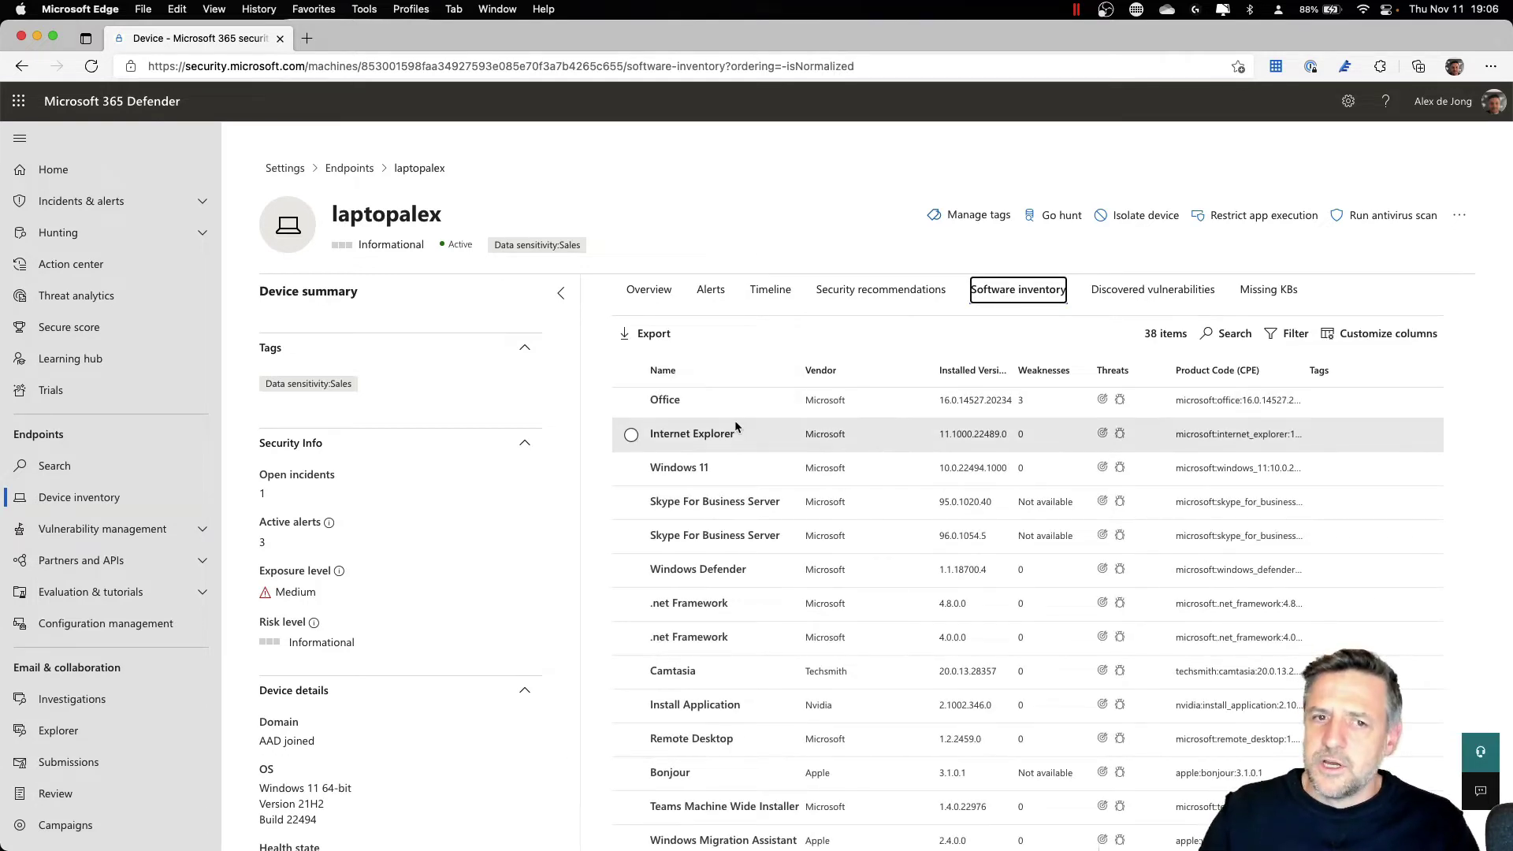
pyautogui.scroll(-5, 683, 532)
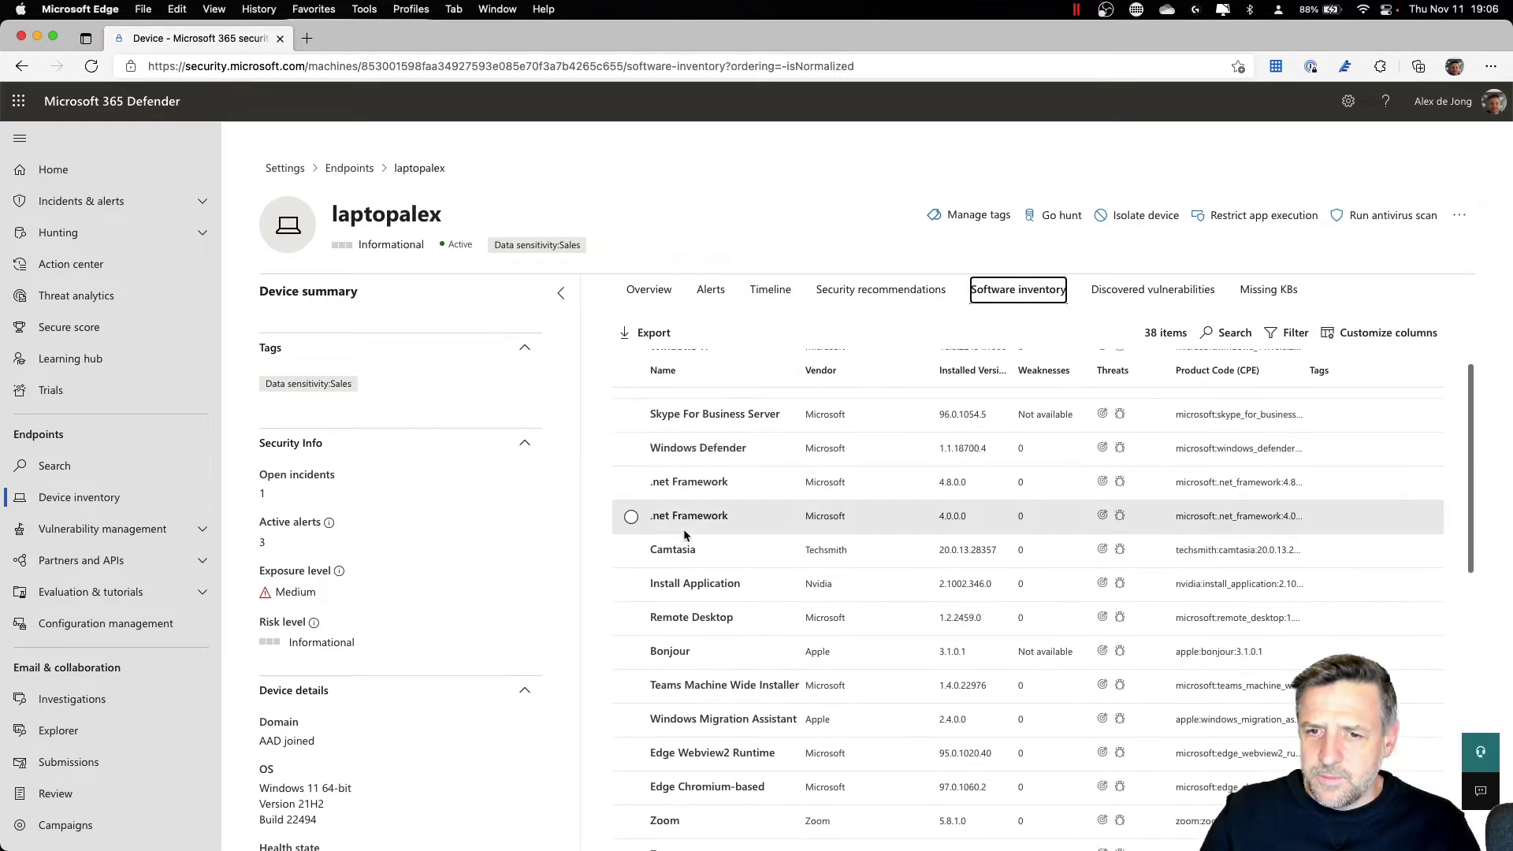
pyautogui.scroll(-1, 688, 532)
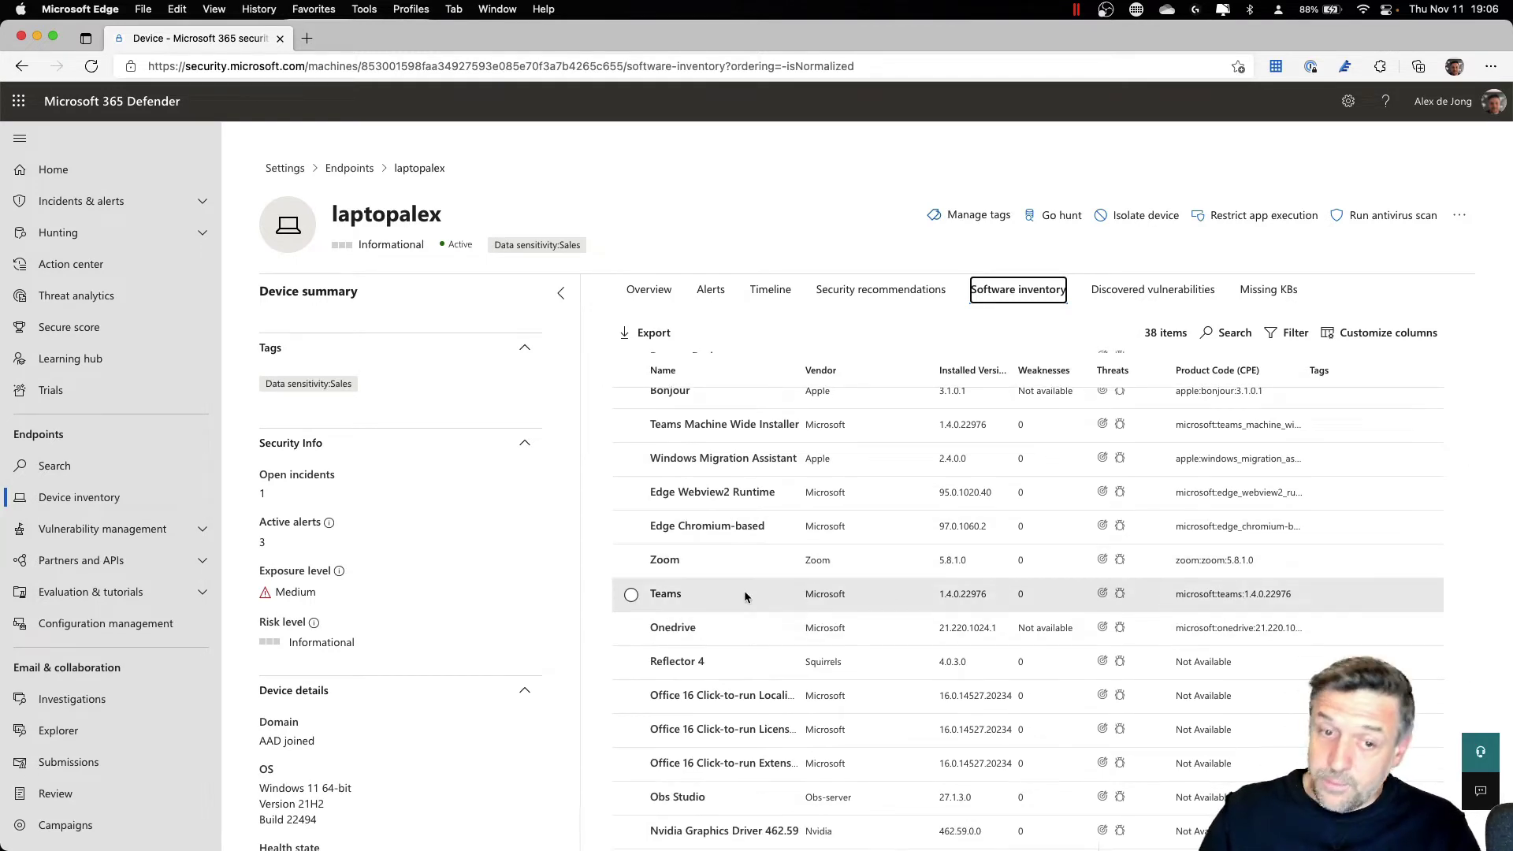
pyautogui.scroll(6, 745, 586)
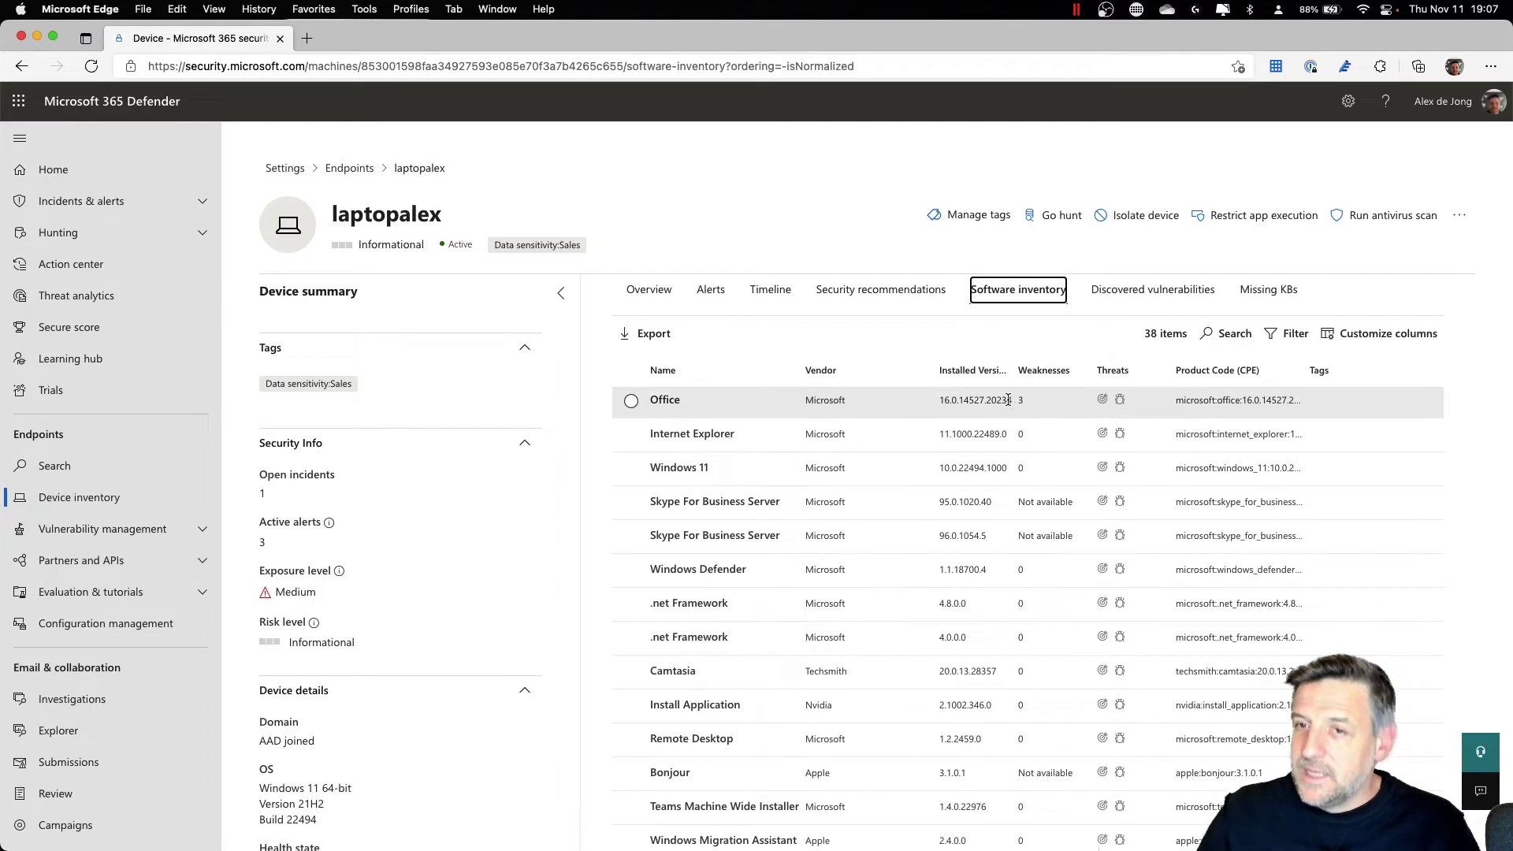
pyautogui.click(666, 401)
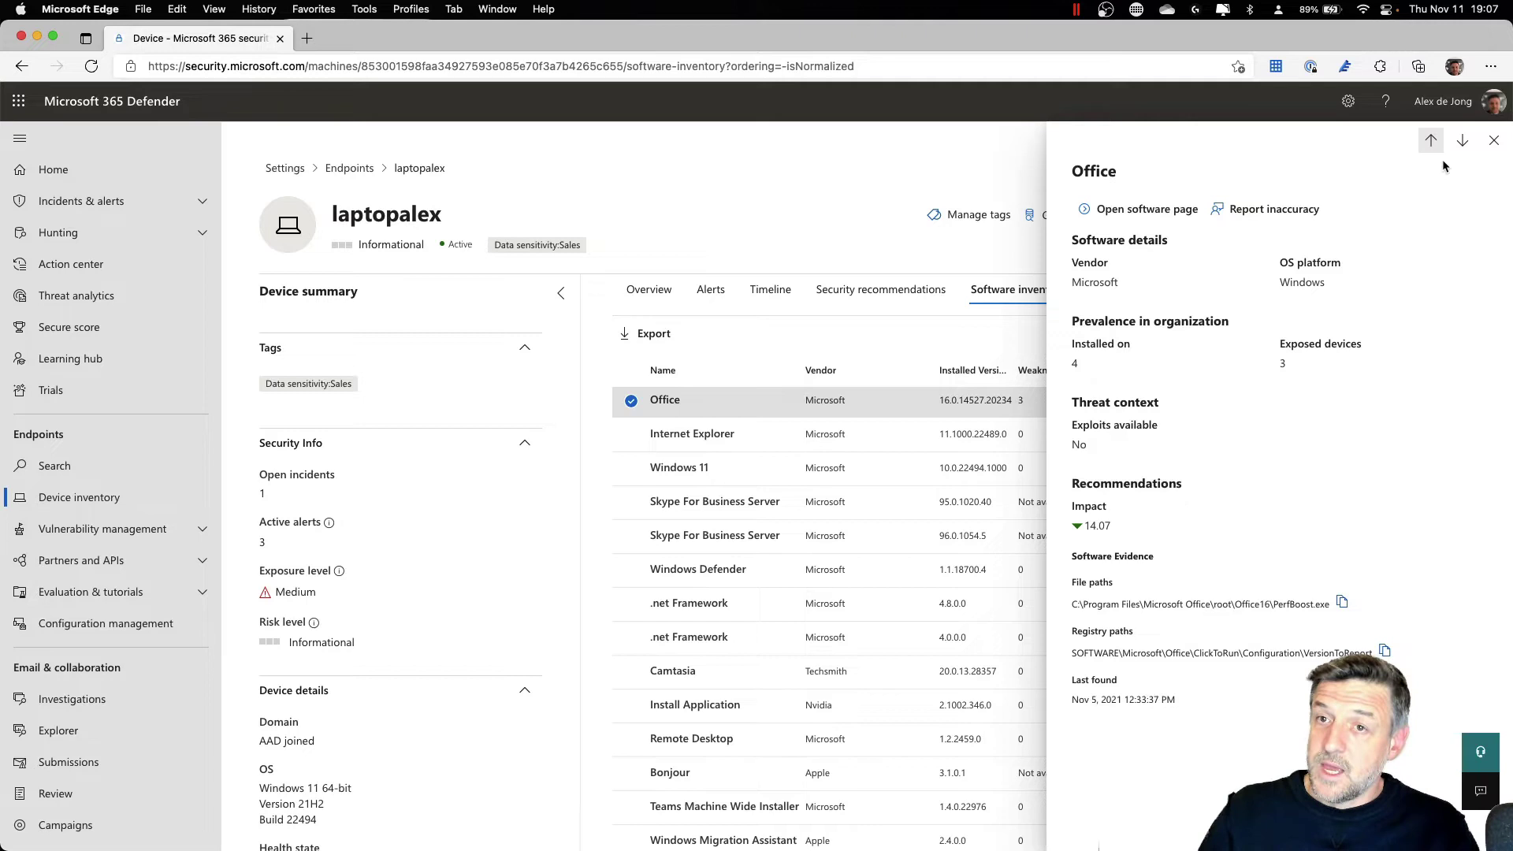
pyautogui.click(1493, 140)
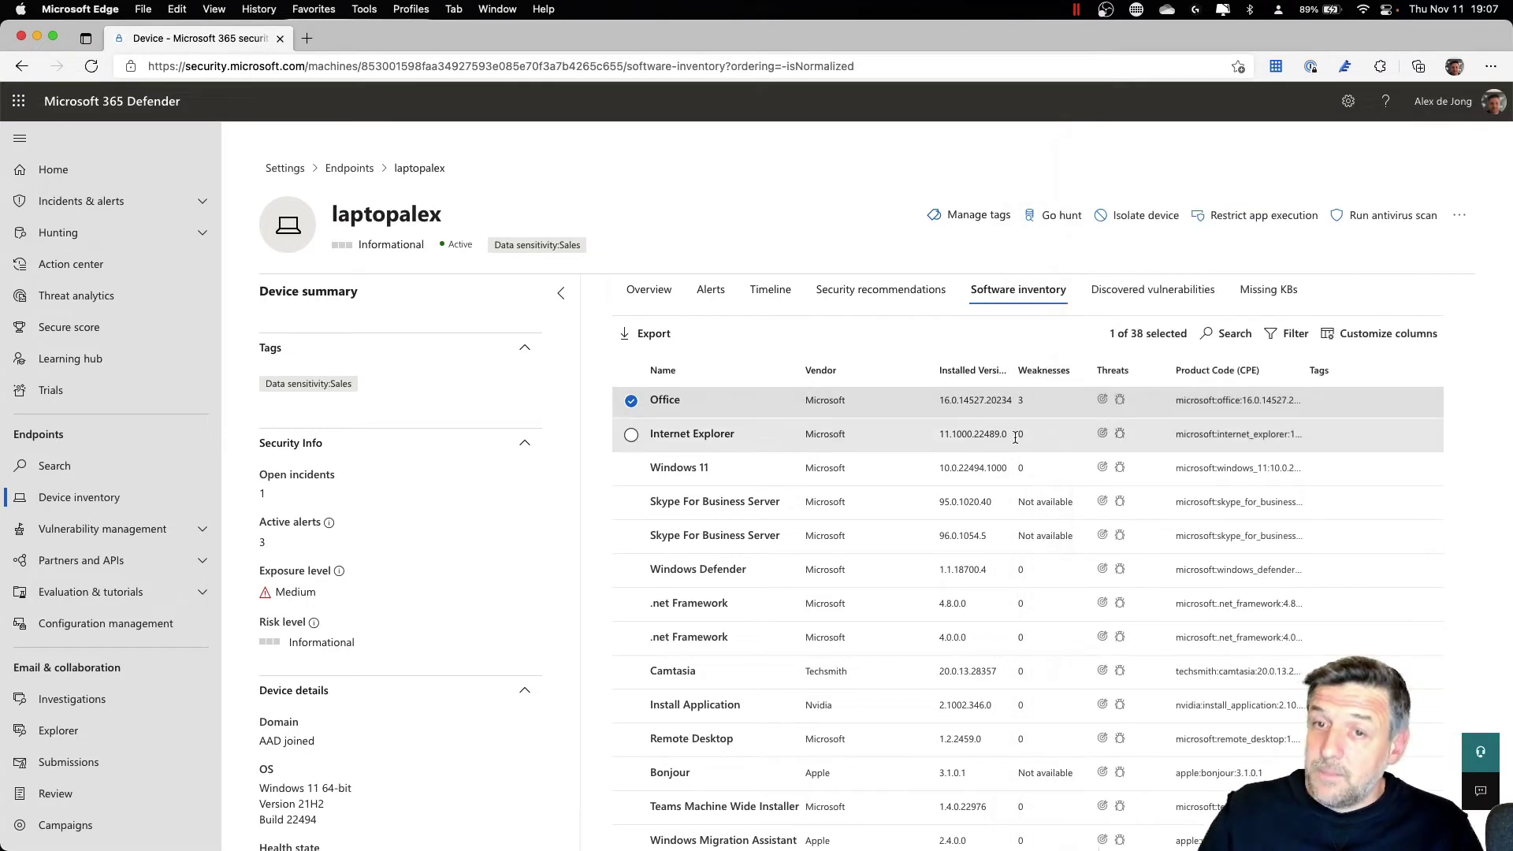
pyautogui.click(1158, 298)
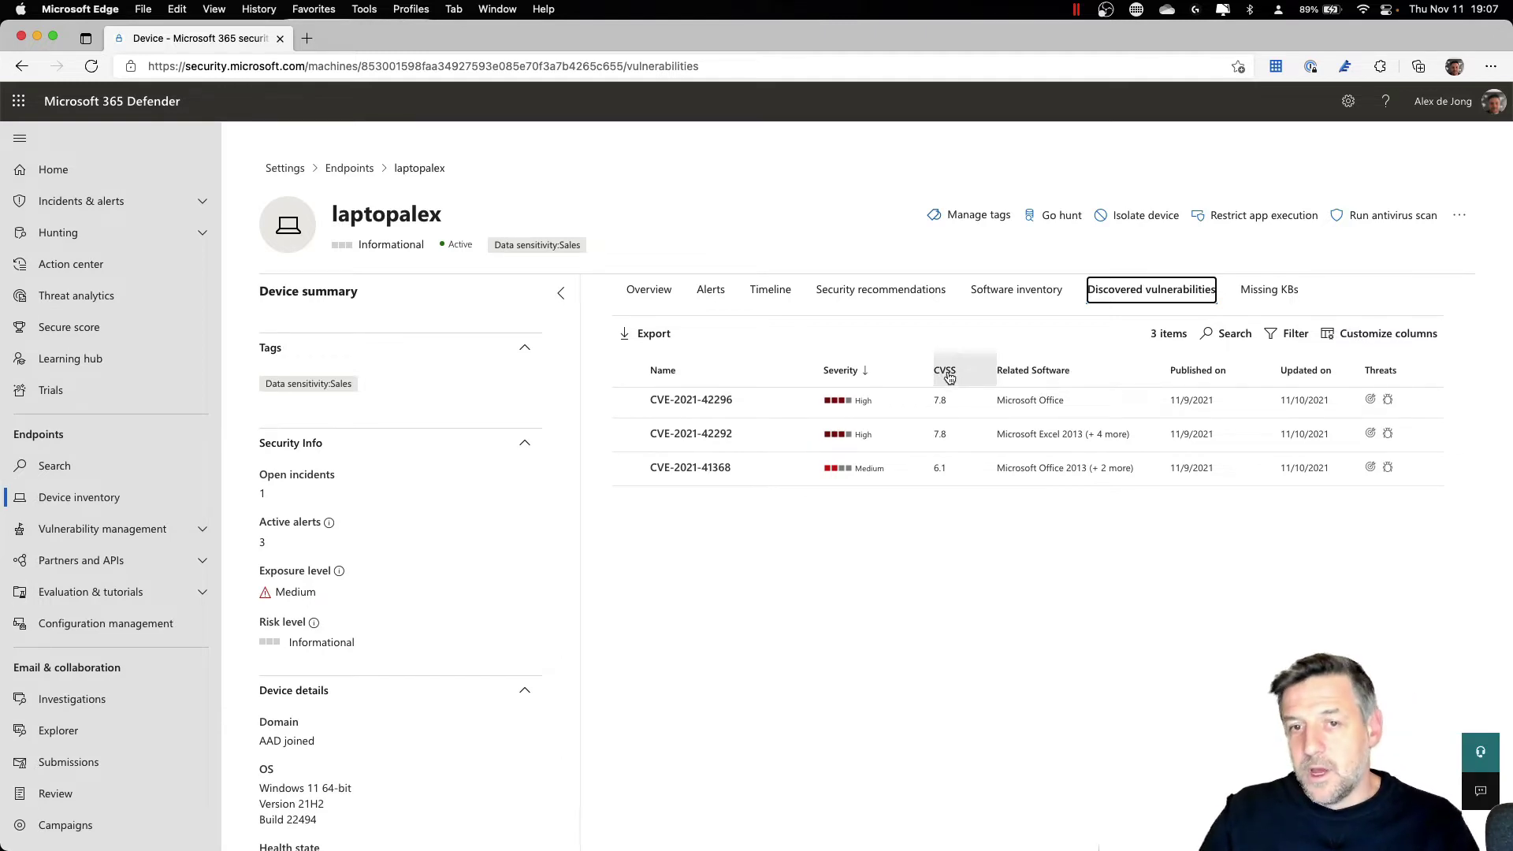
# Sort vulnerabilities by CVSS score and inspect CVE-2021-42296's details.
pyautogui.click(945, 372)
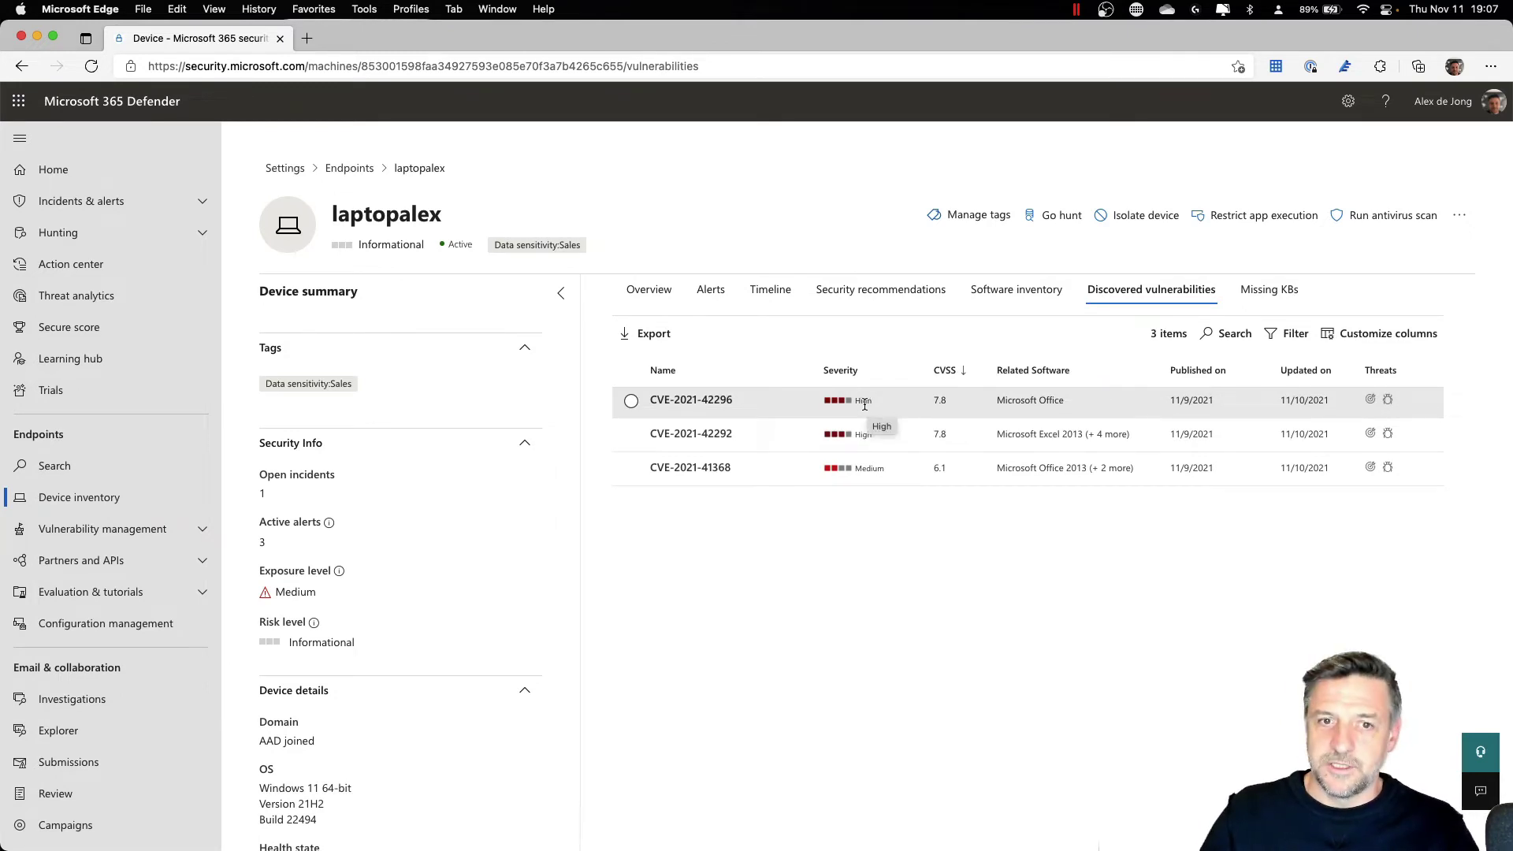
pyautogui.click(693, 401)
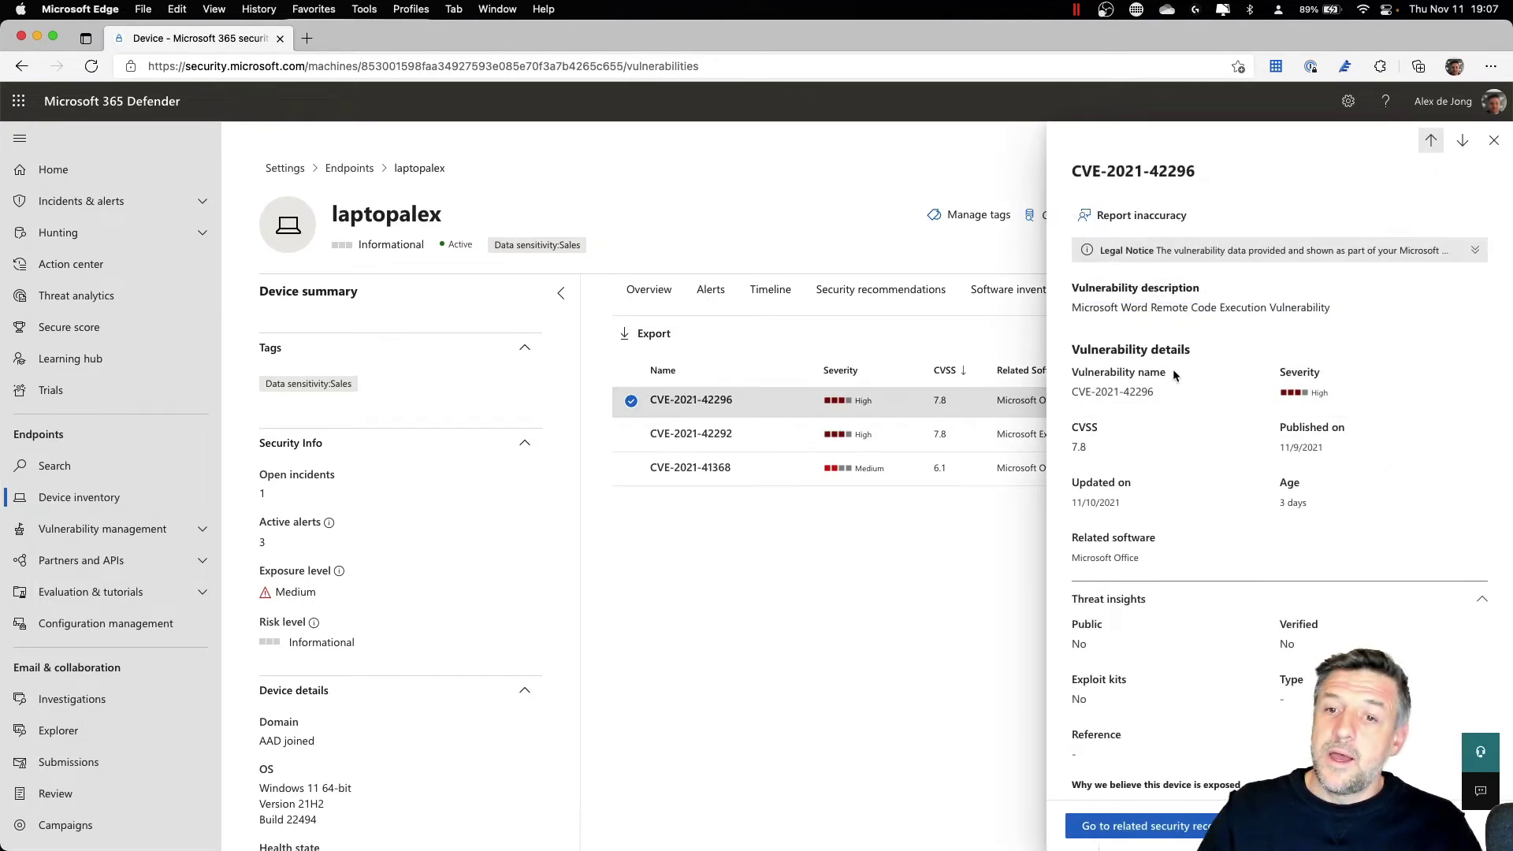
pyautogui.scroll(-2, 1173, 369)
pyautogui.scroll(2, 1175, 383)
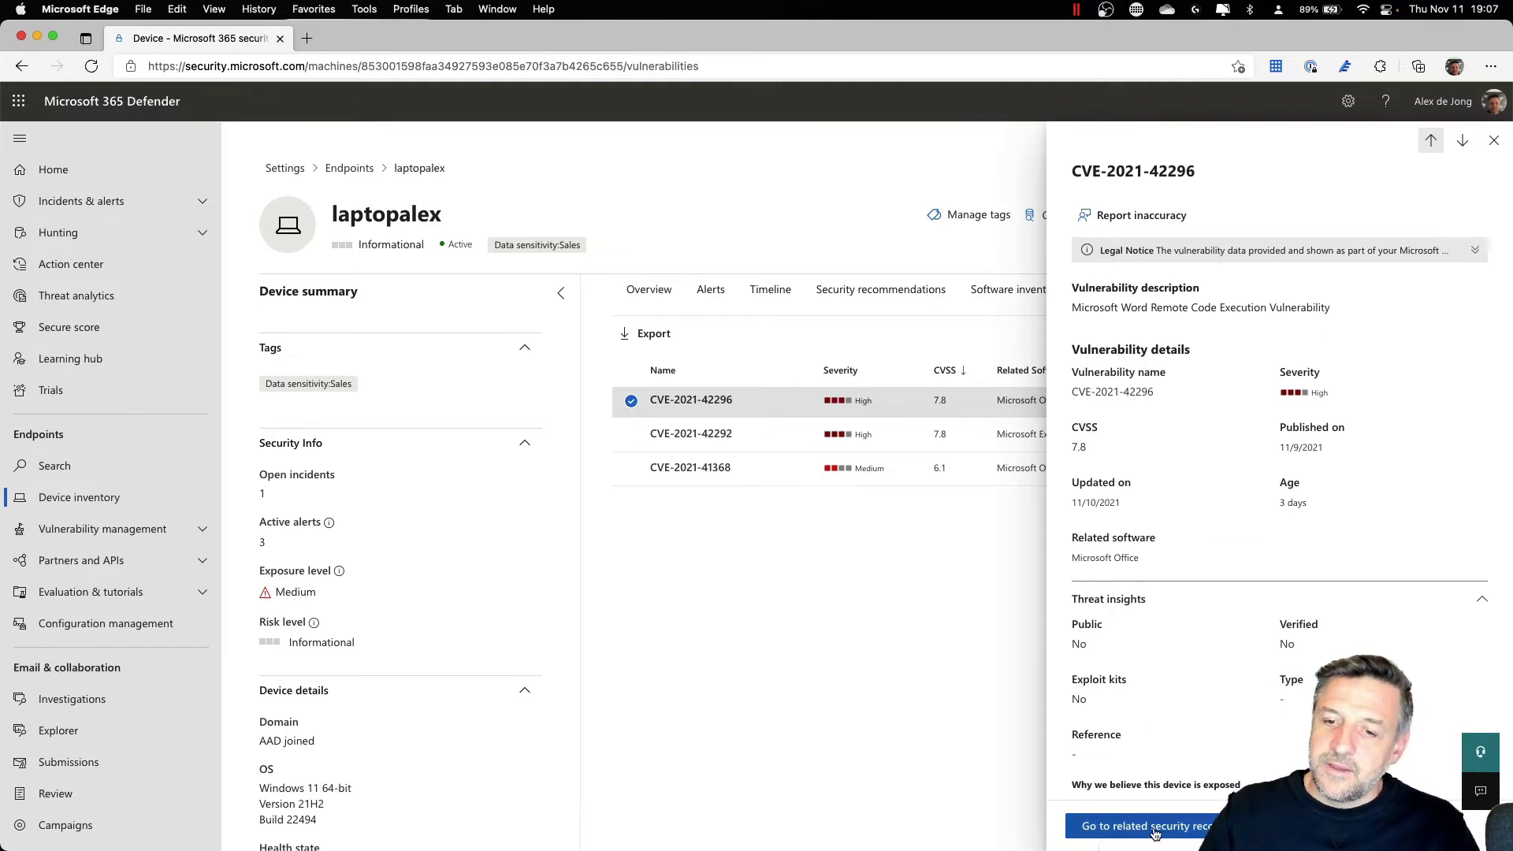
pyautogui.click(1493, 140)
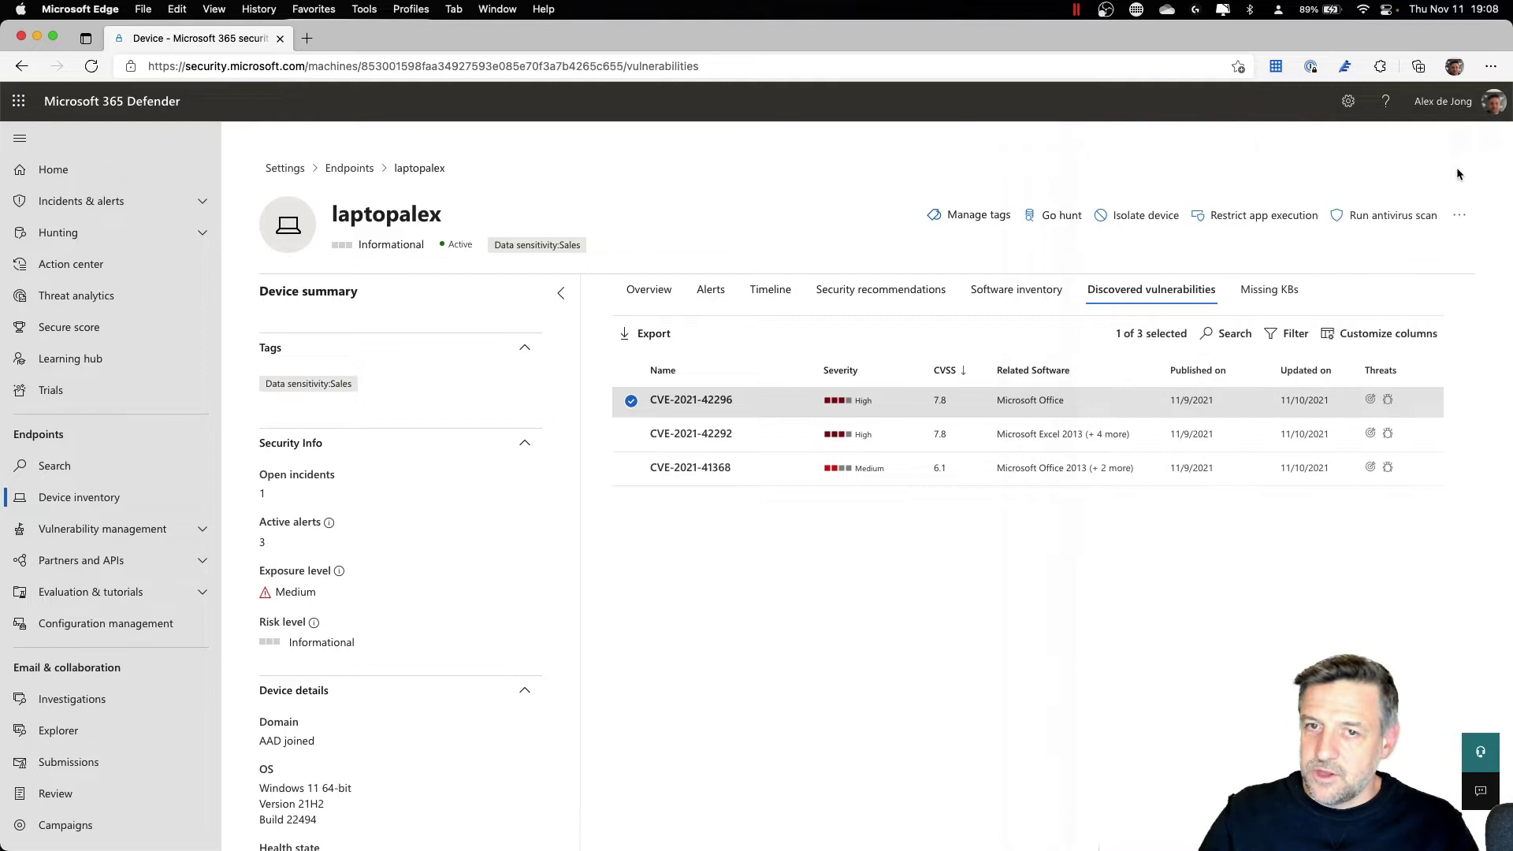
# Check the empty Missing KBs list, then bring up the 56 active security recommendations.
pyautogui.click(1267, 290)
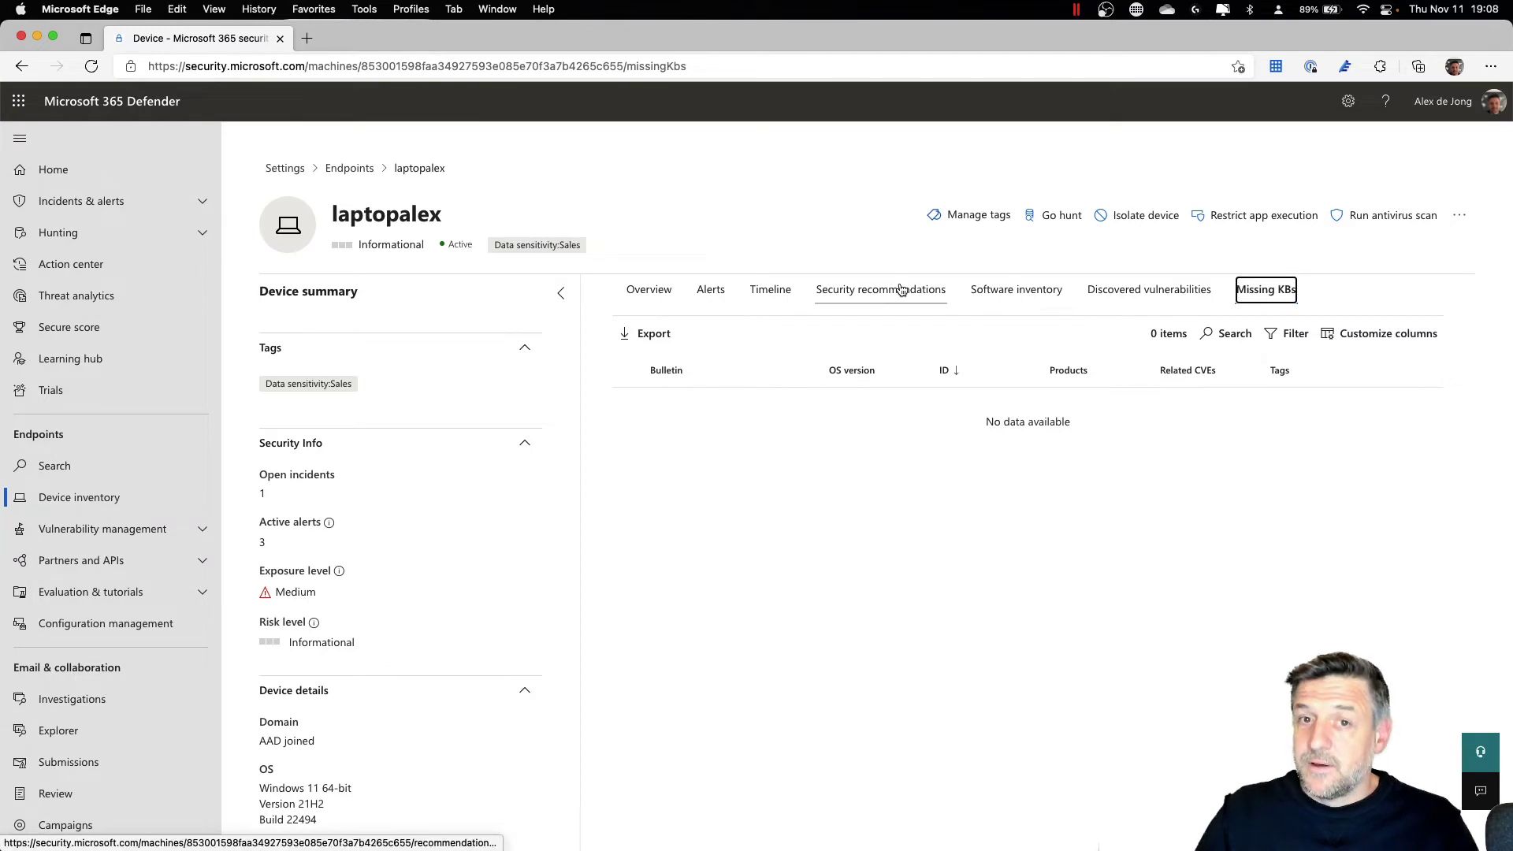
pyautogui.click(987, 297)
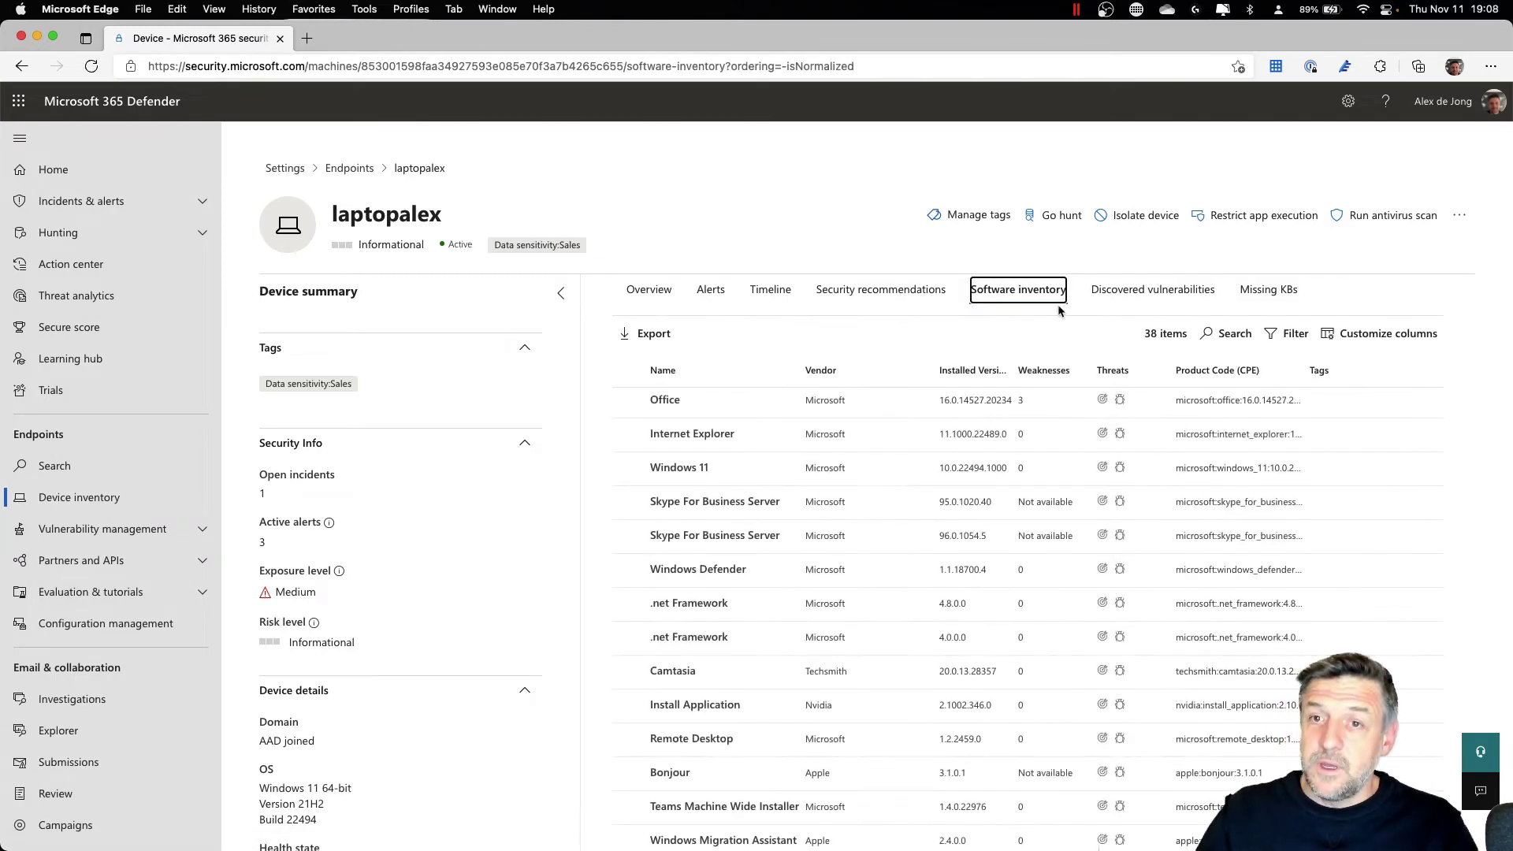
pyautogui.click(1112, 296)
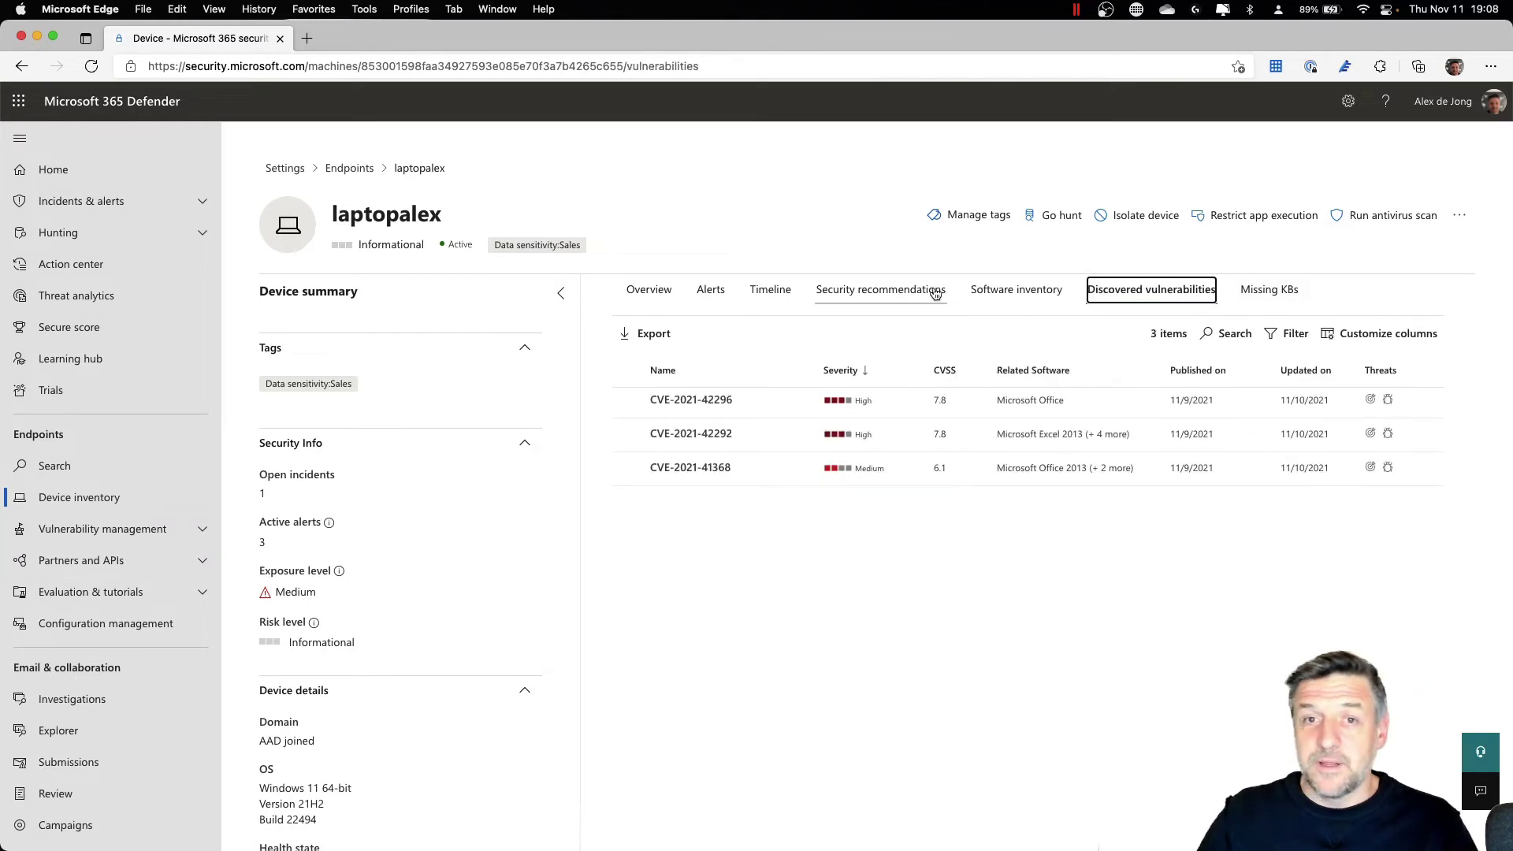
pyautogui.click(899, 295)
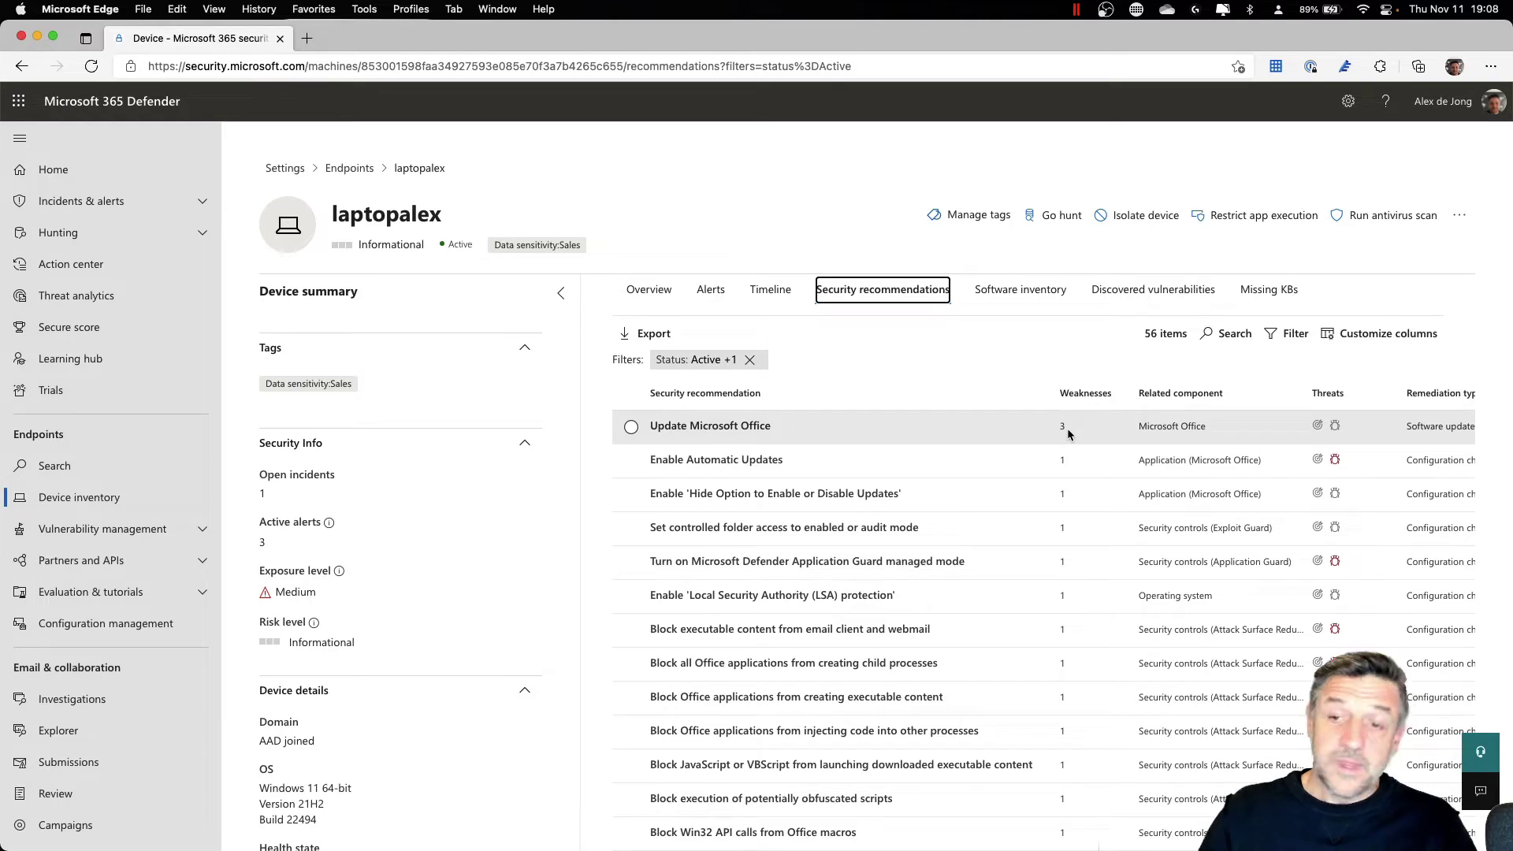
# Scroll the recommendations and review the LSASS credential-stealing recommendation's details.
pyautogui.scroll(-2, 863, 508)
pyautogui.scroll(-3, 862, 509)
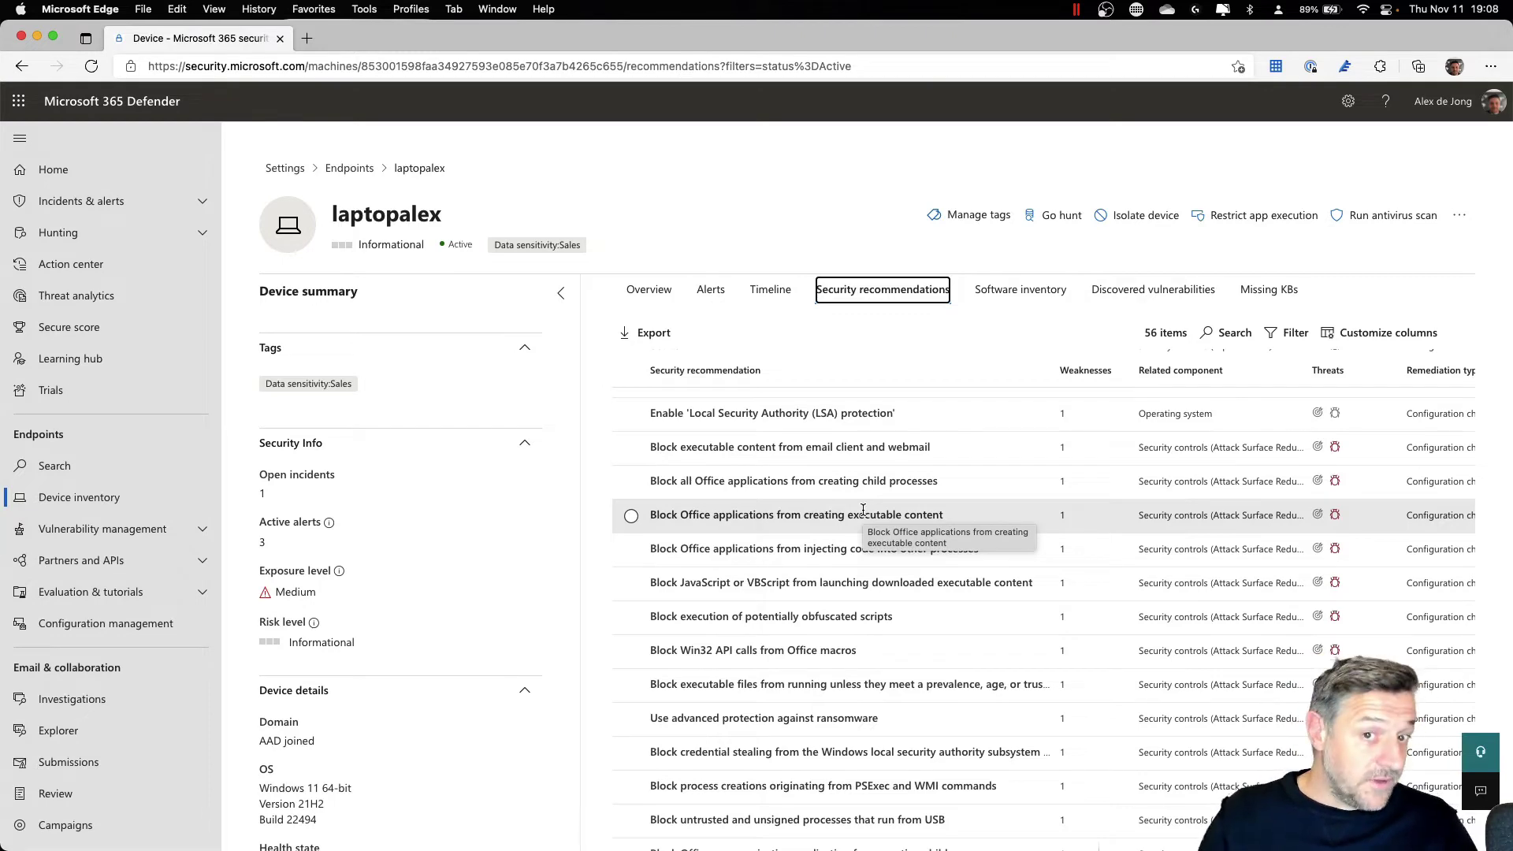
pyautogui.scroll(-6, 819, 559)
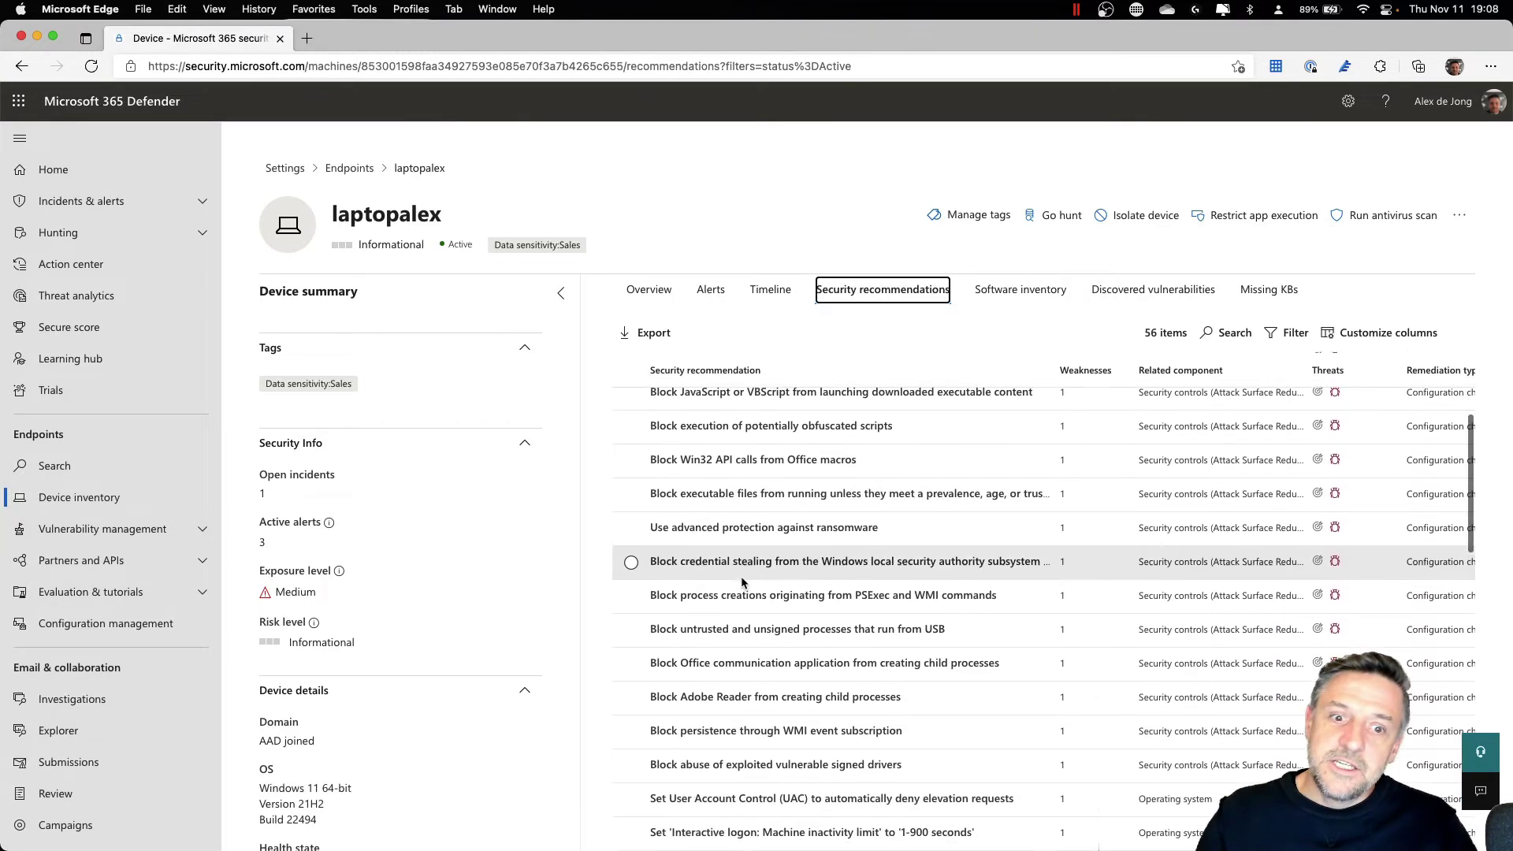
pyautogui.click(738, 550)
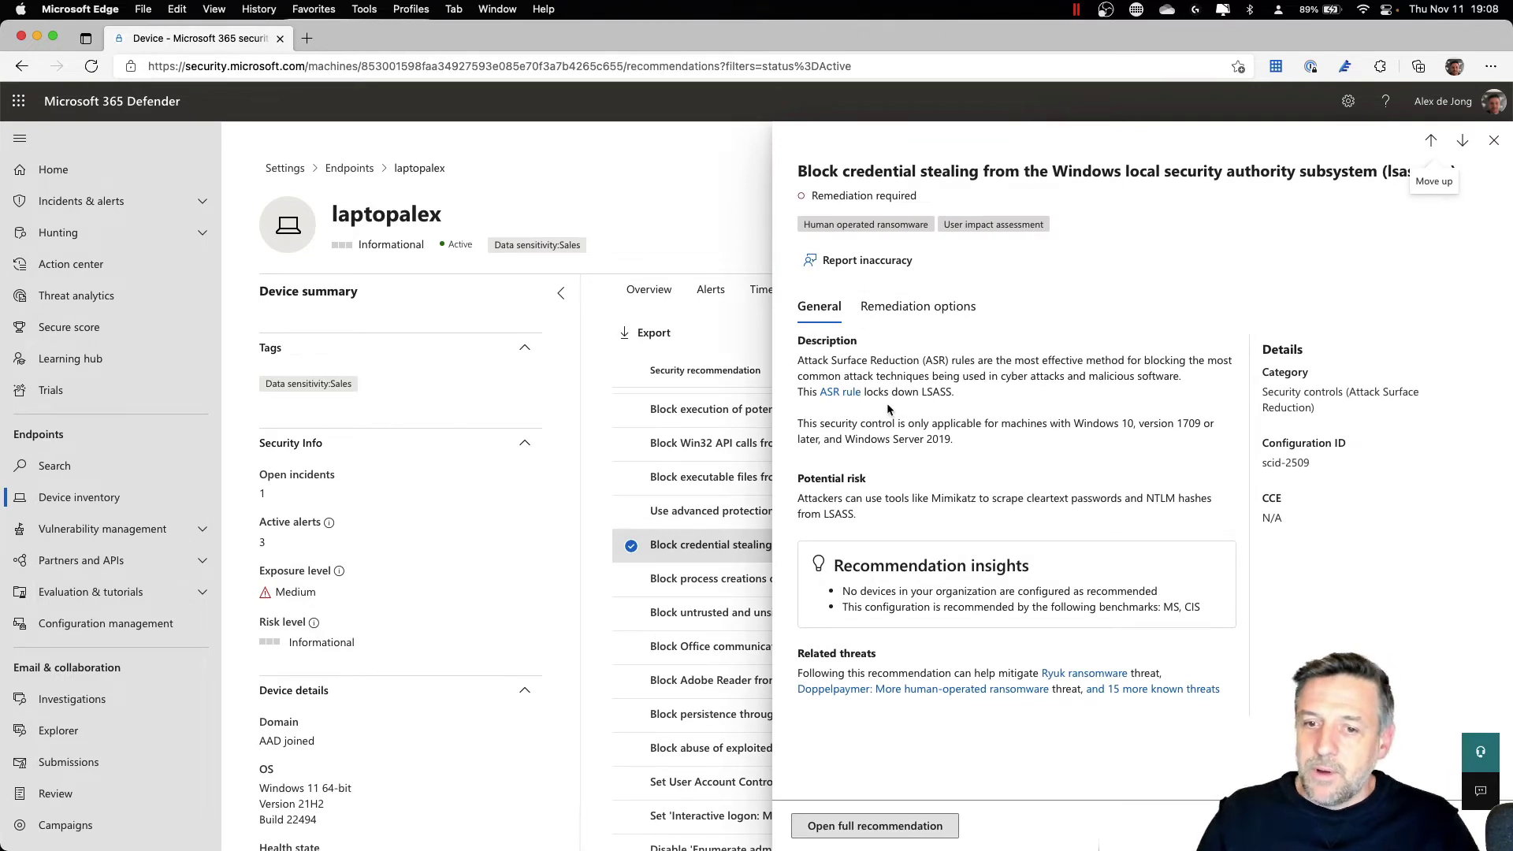
pyautogui.click(1494, 141)
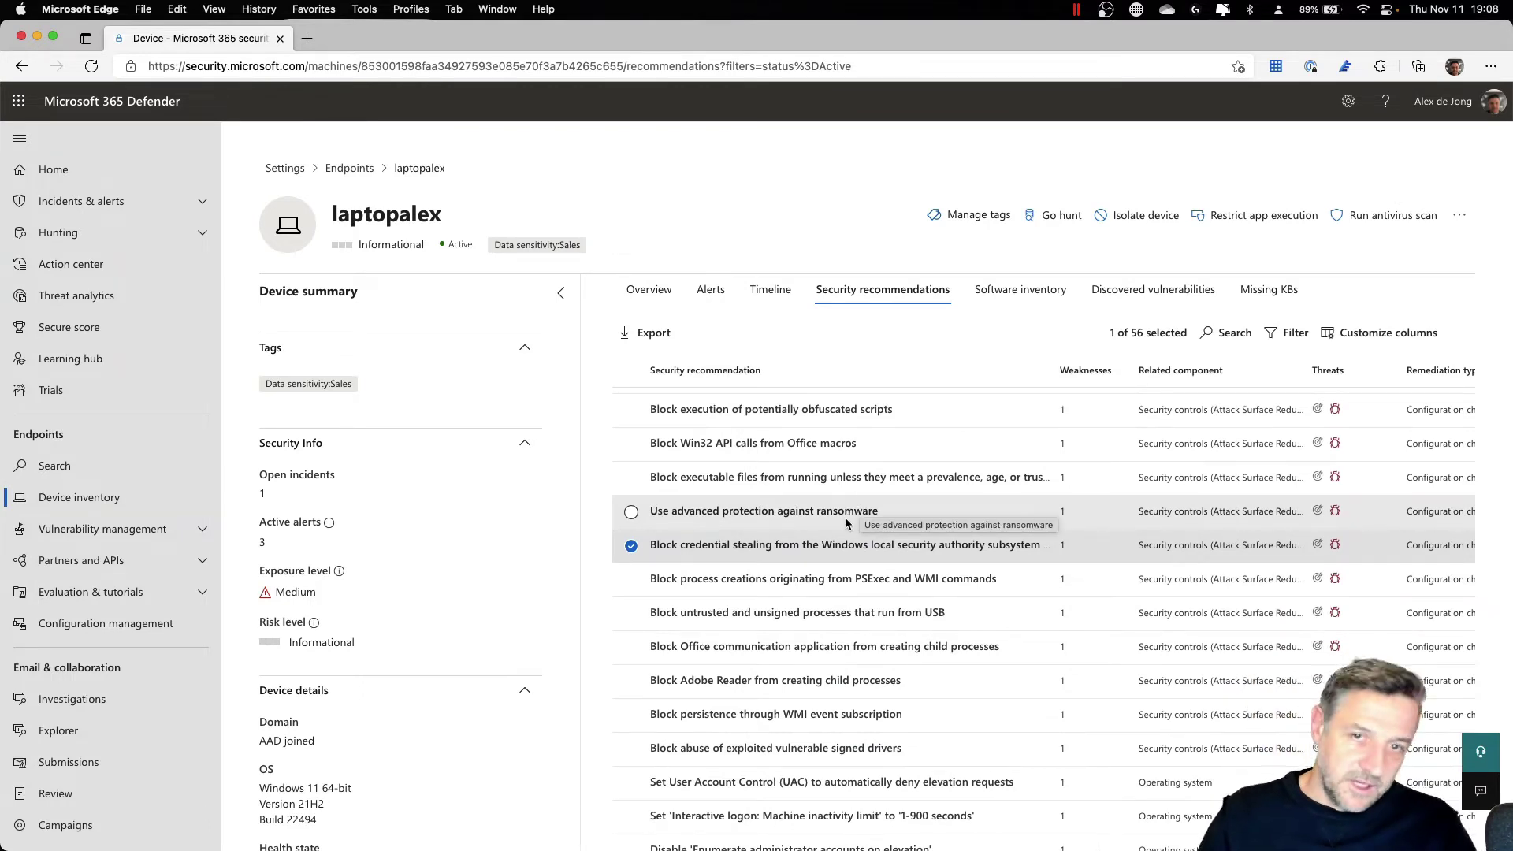
pyautogui.scroll(-5, 838, 537)
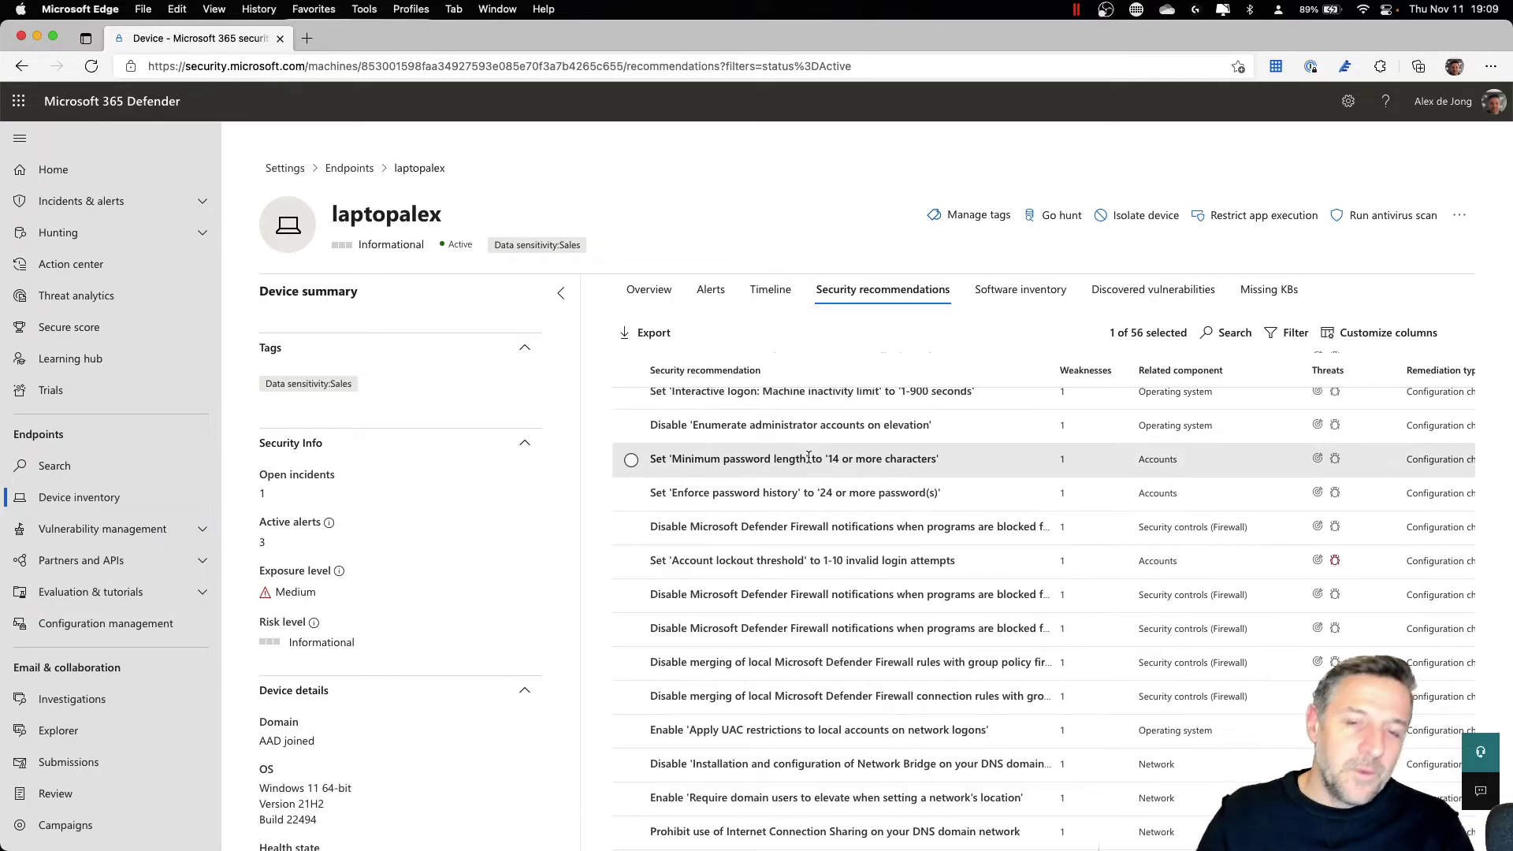
# Search the laptop's Timeline for 'linkedin' to list msedge.exe connections to LinkedIn hosts.
pyautogui.click(783, 292)
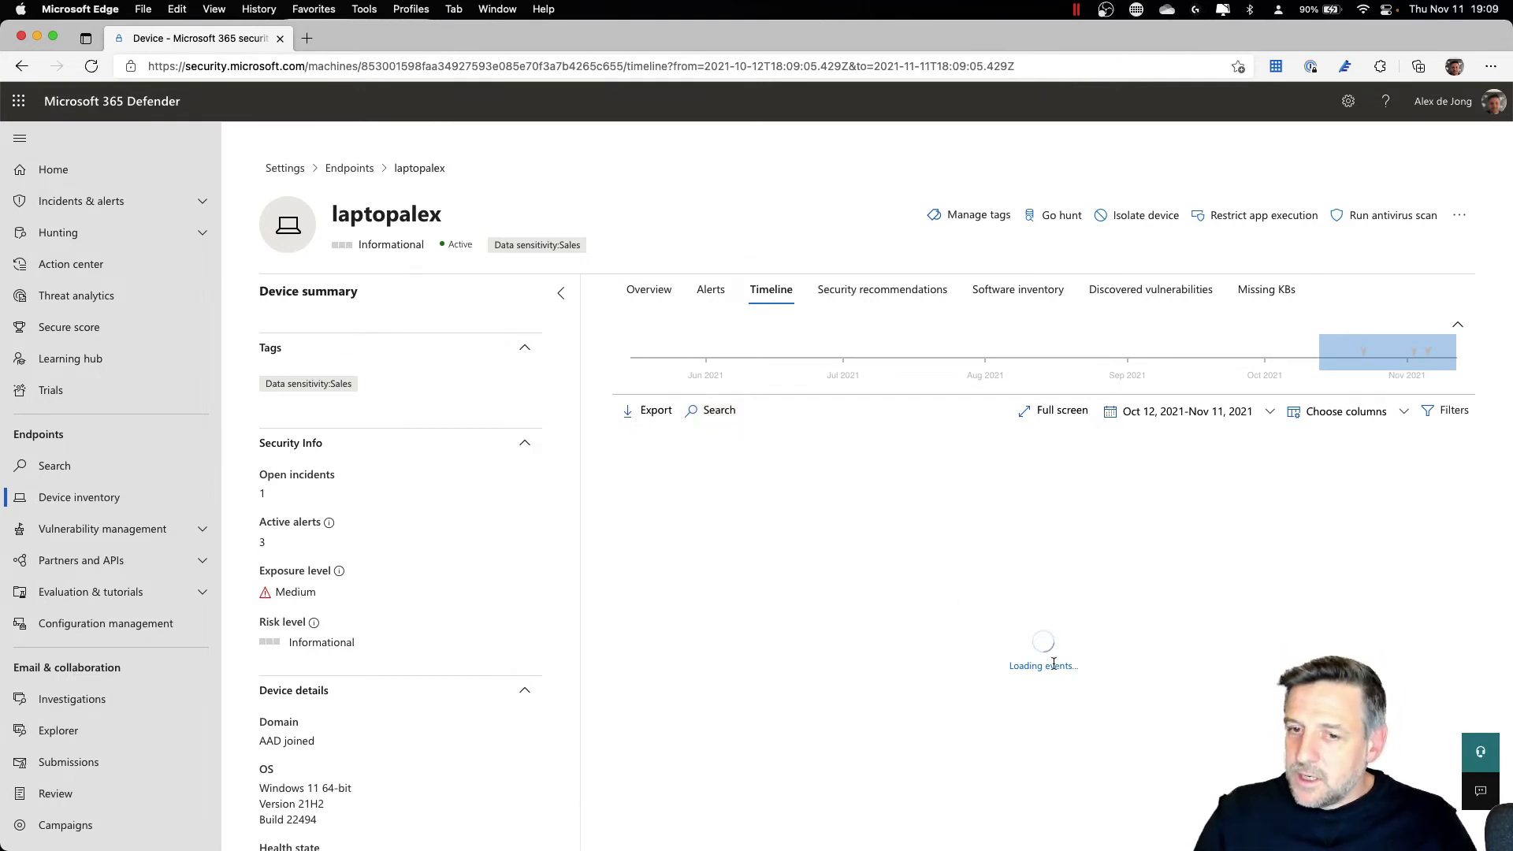
pyautogui.click(716, 411)
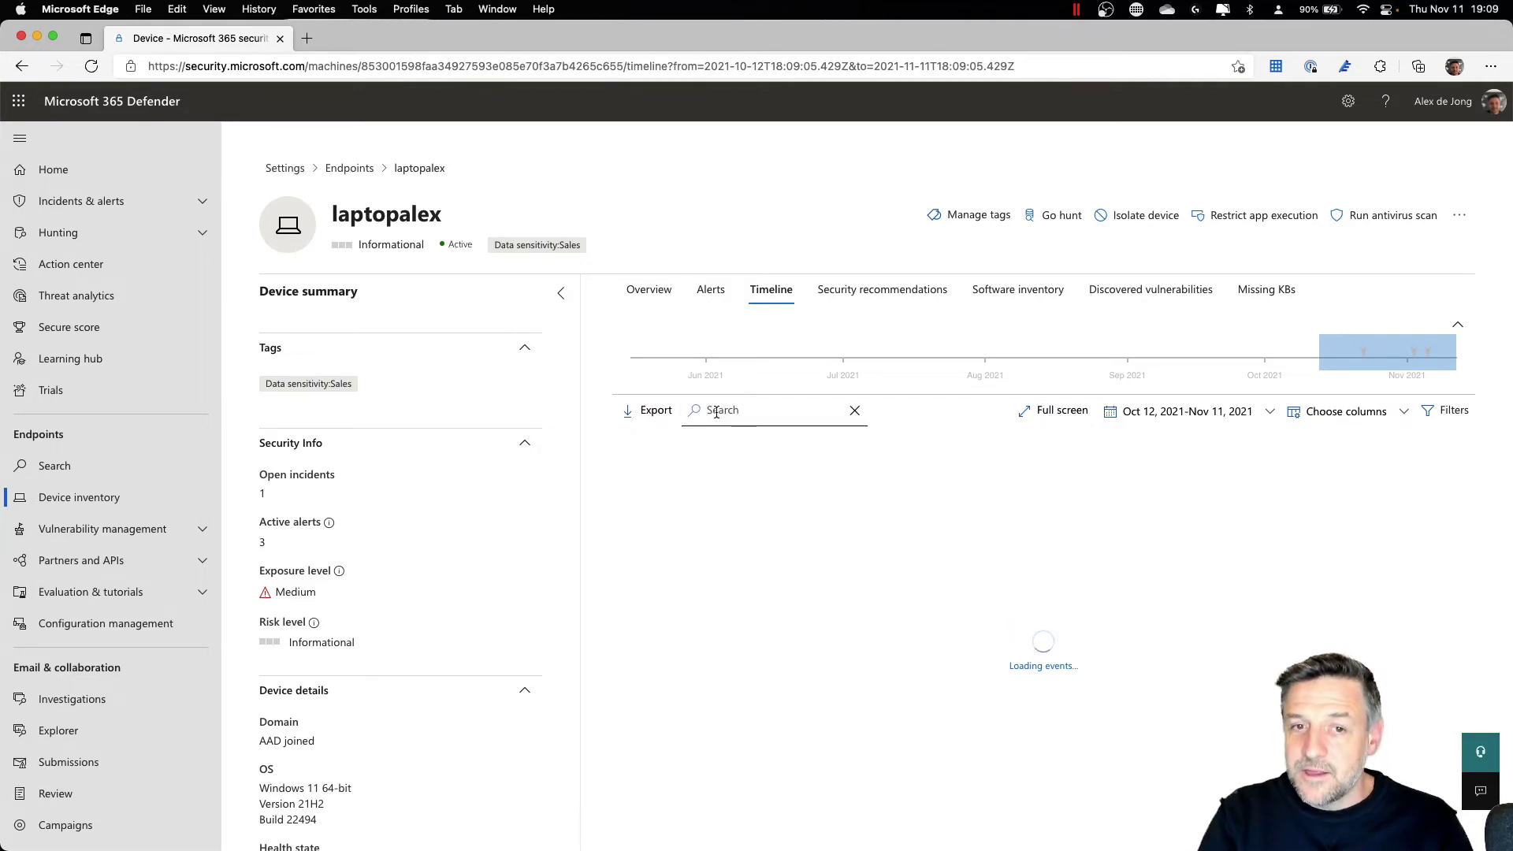
pyautogui.write('linkedin')
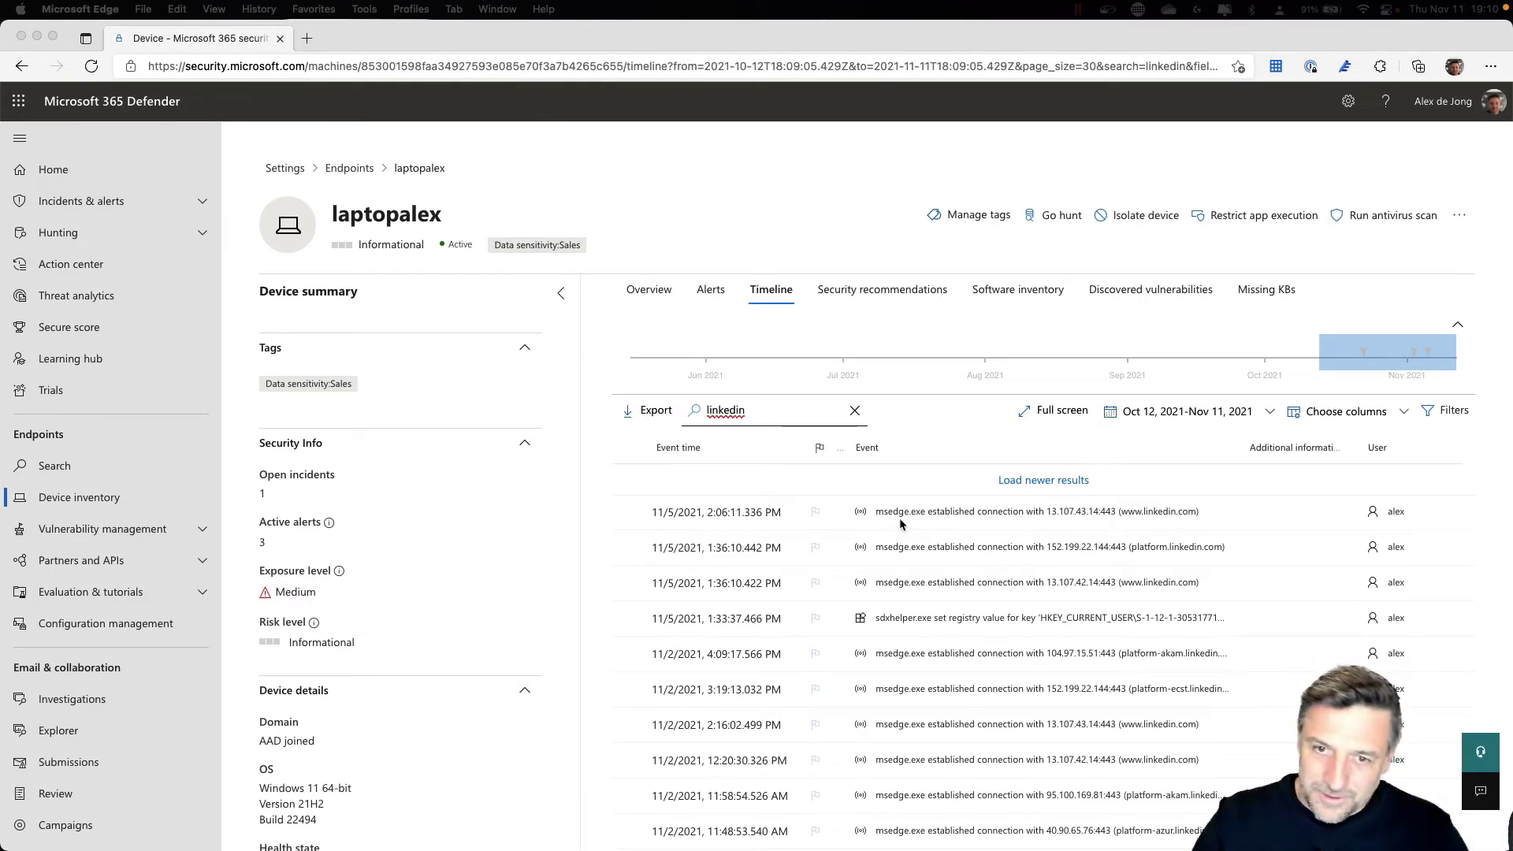
pyautogui.scroll(-5, 915, 532)
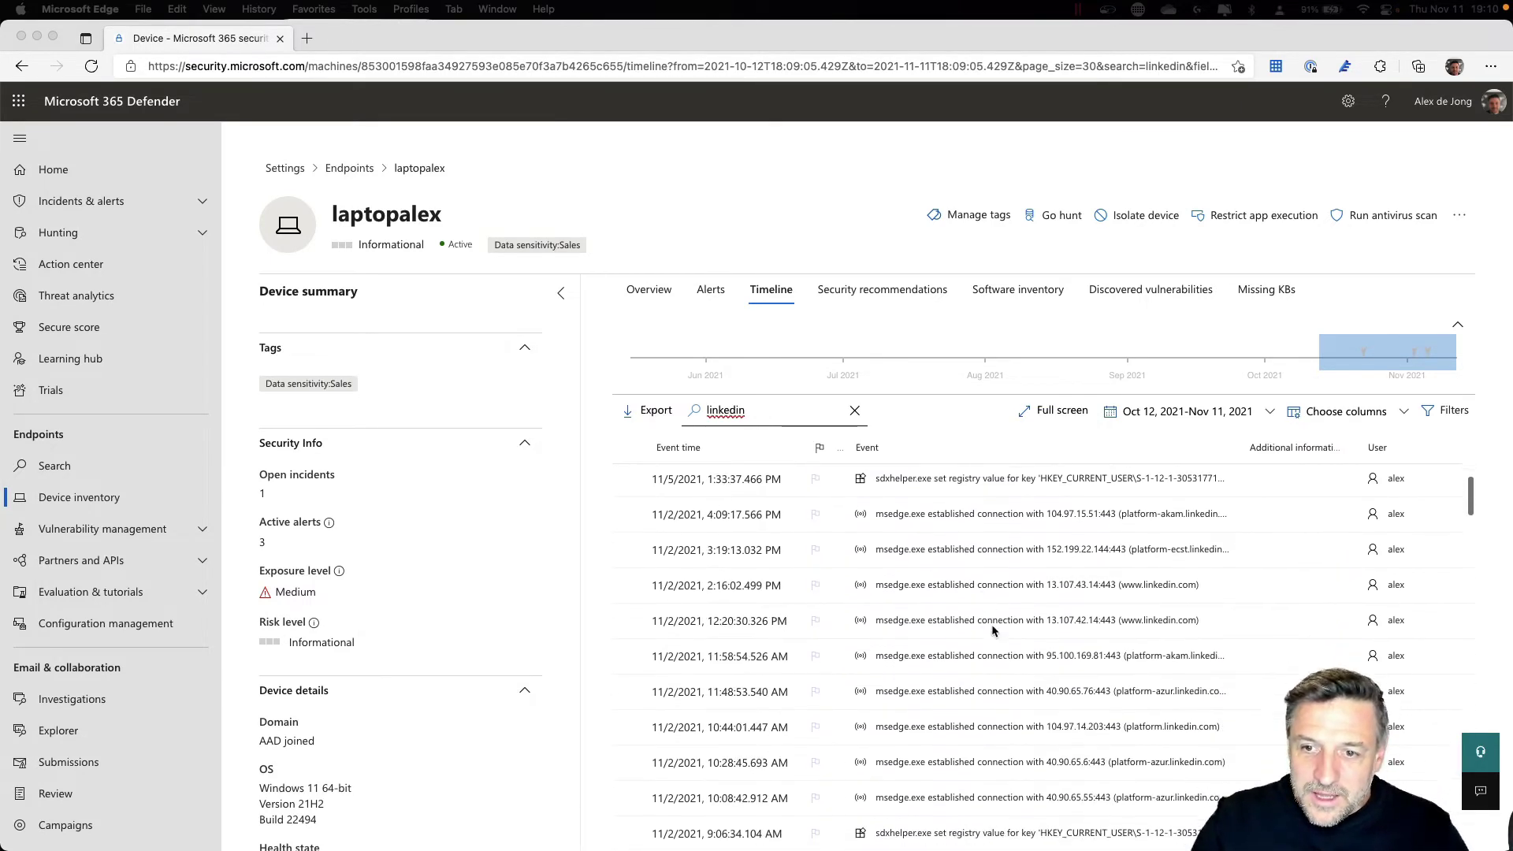
pyautogui.scroll(-2, 994, 625)
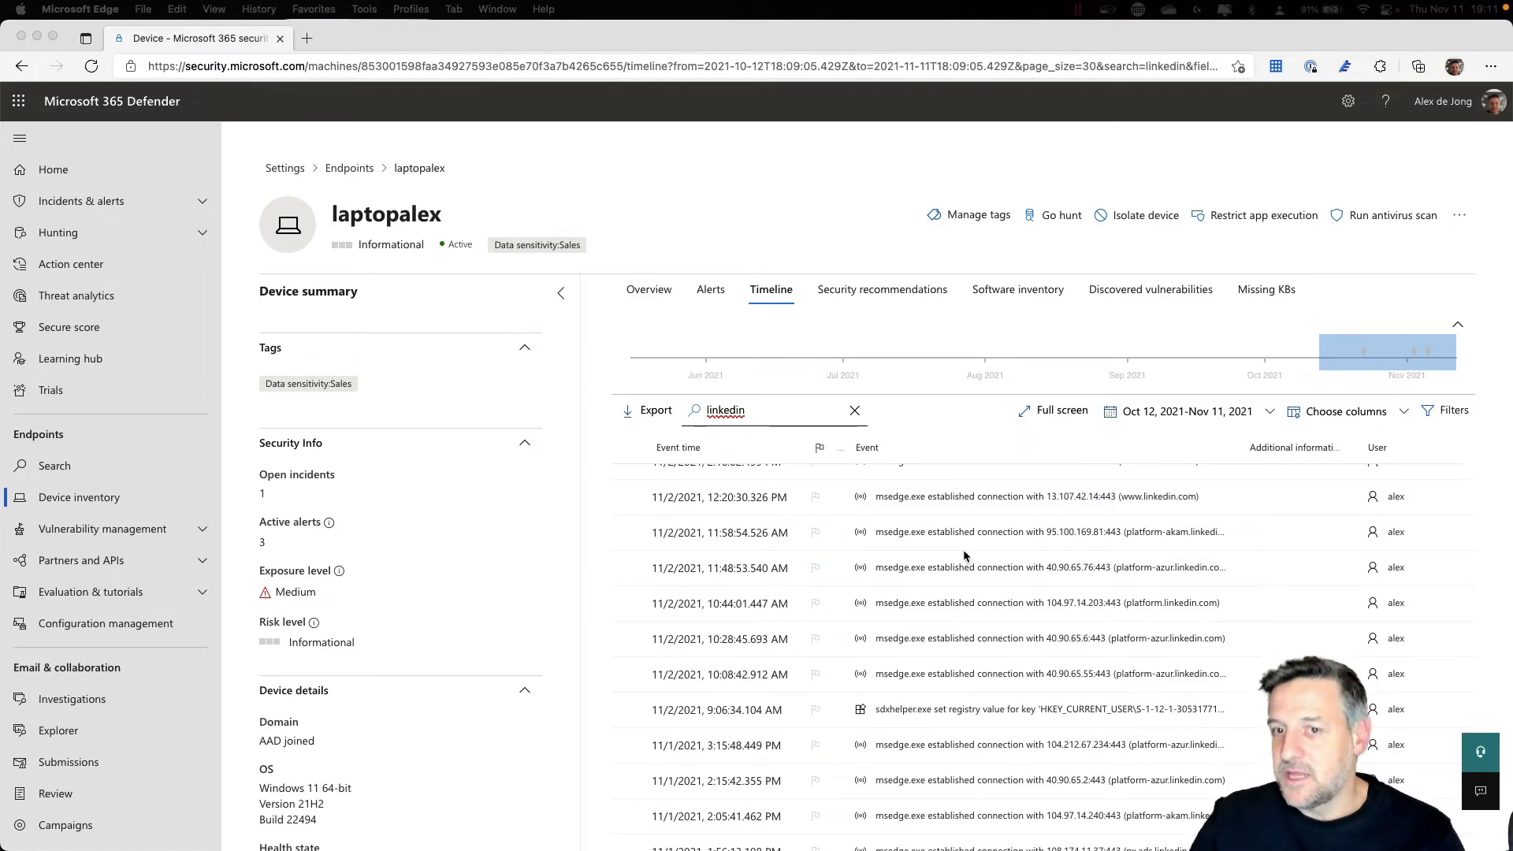
# Load portal.cloudappsecurity.com in a new Edge tab to reach the Defender for Cloud Apps dashboard.
pyautogui.click(307, 38)
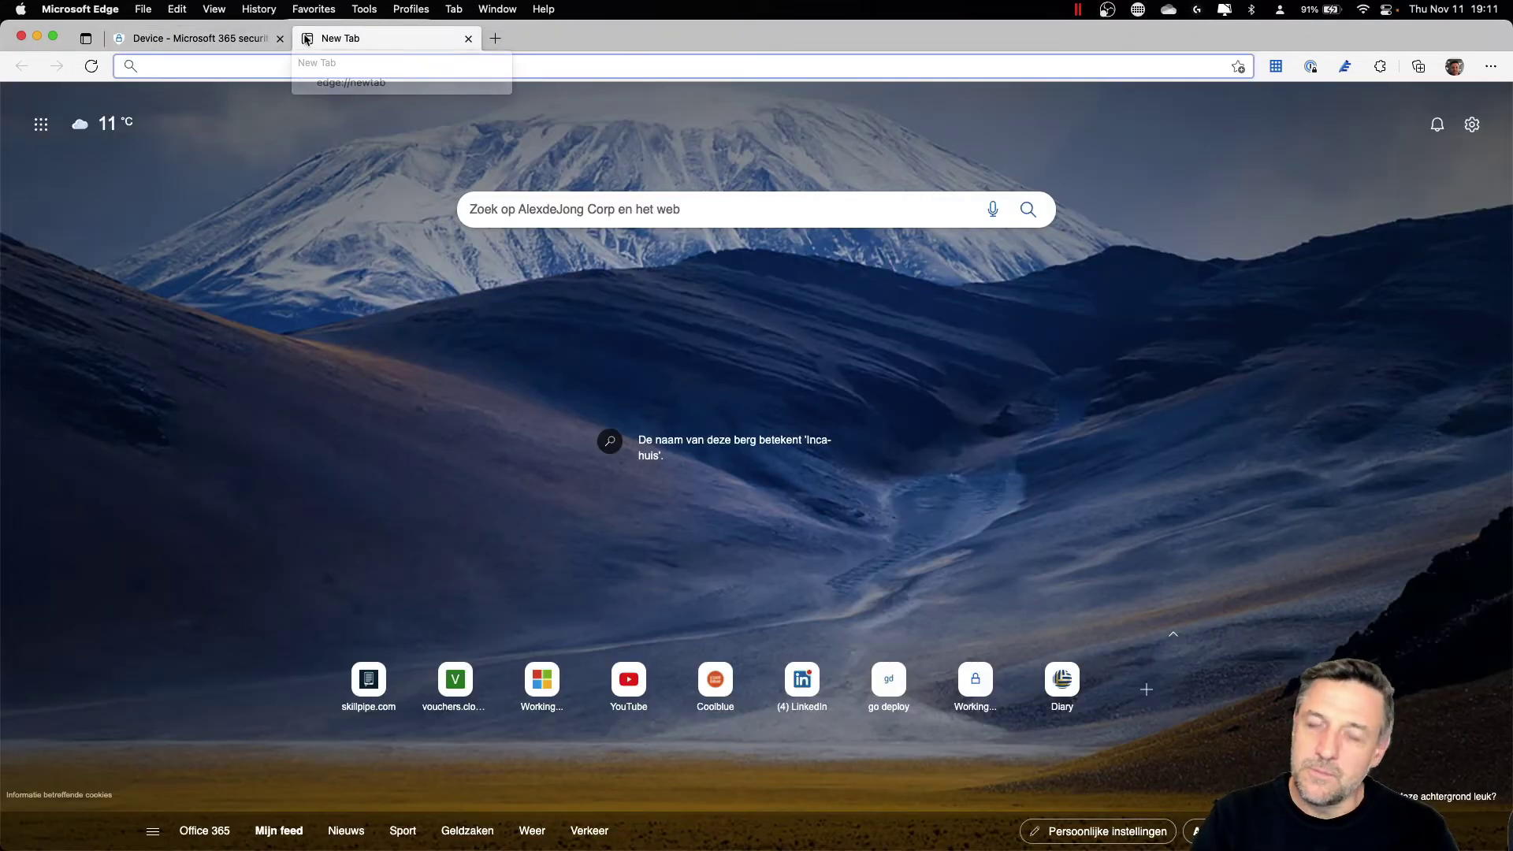
pyautogui.write('portal.cloudappsecurity.com')
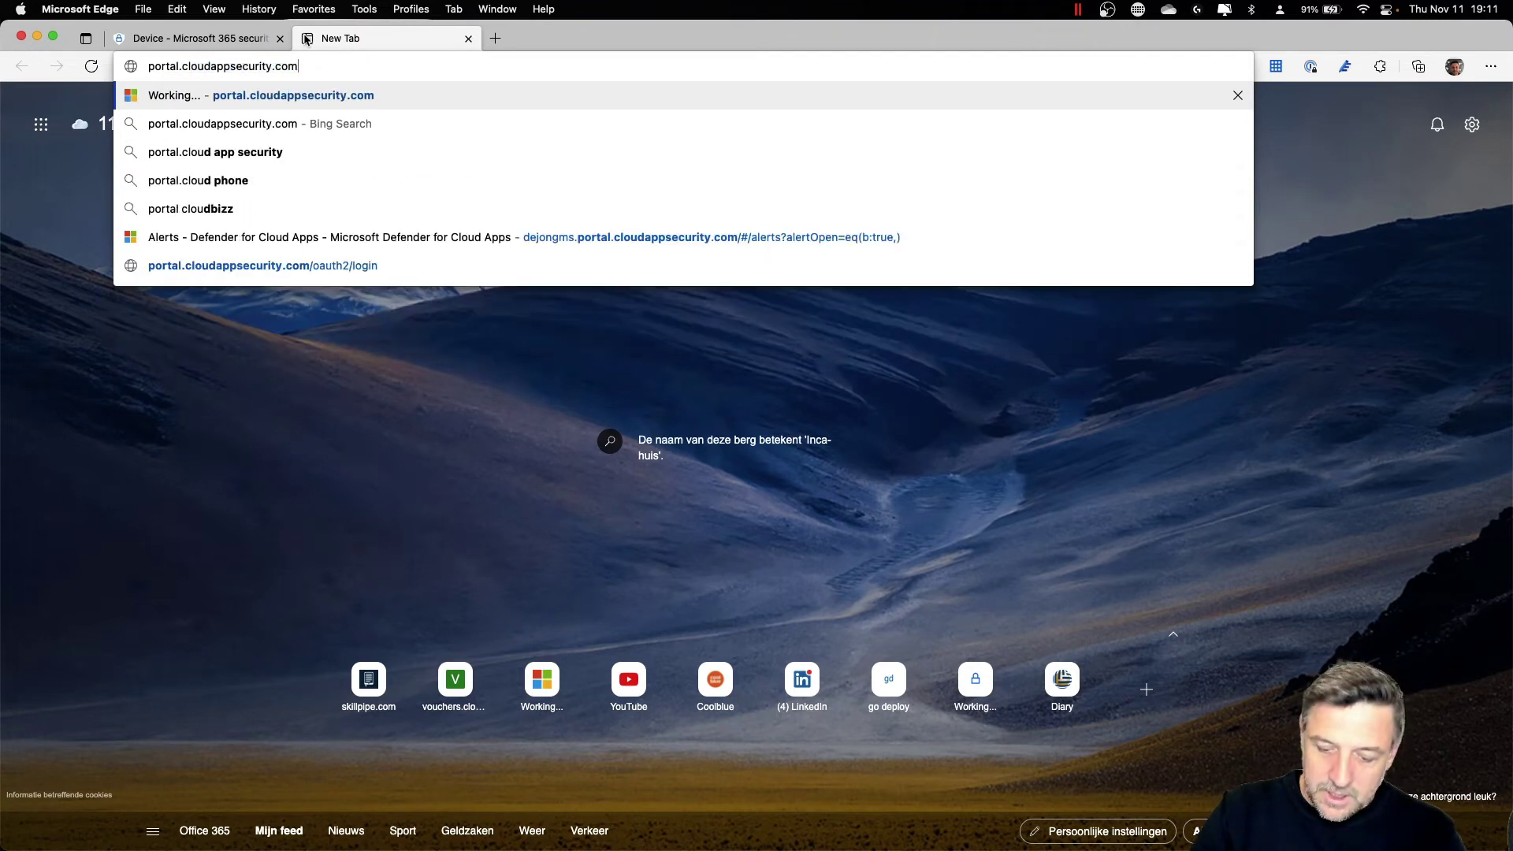
pyautogui.press('Return')
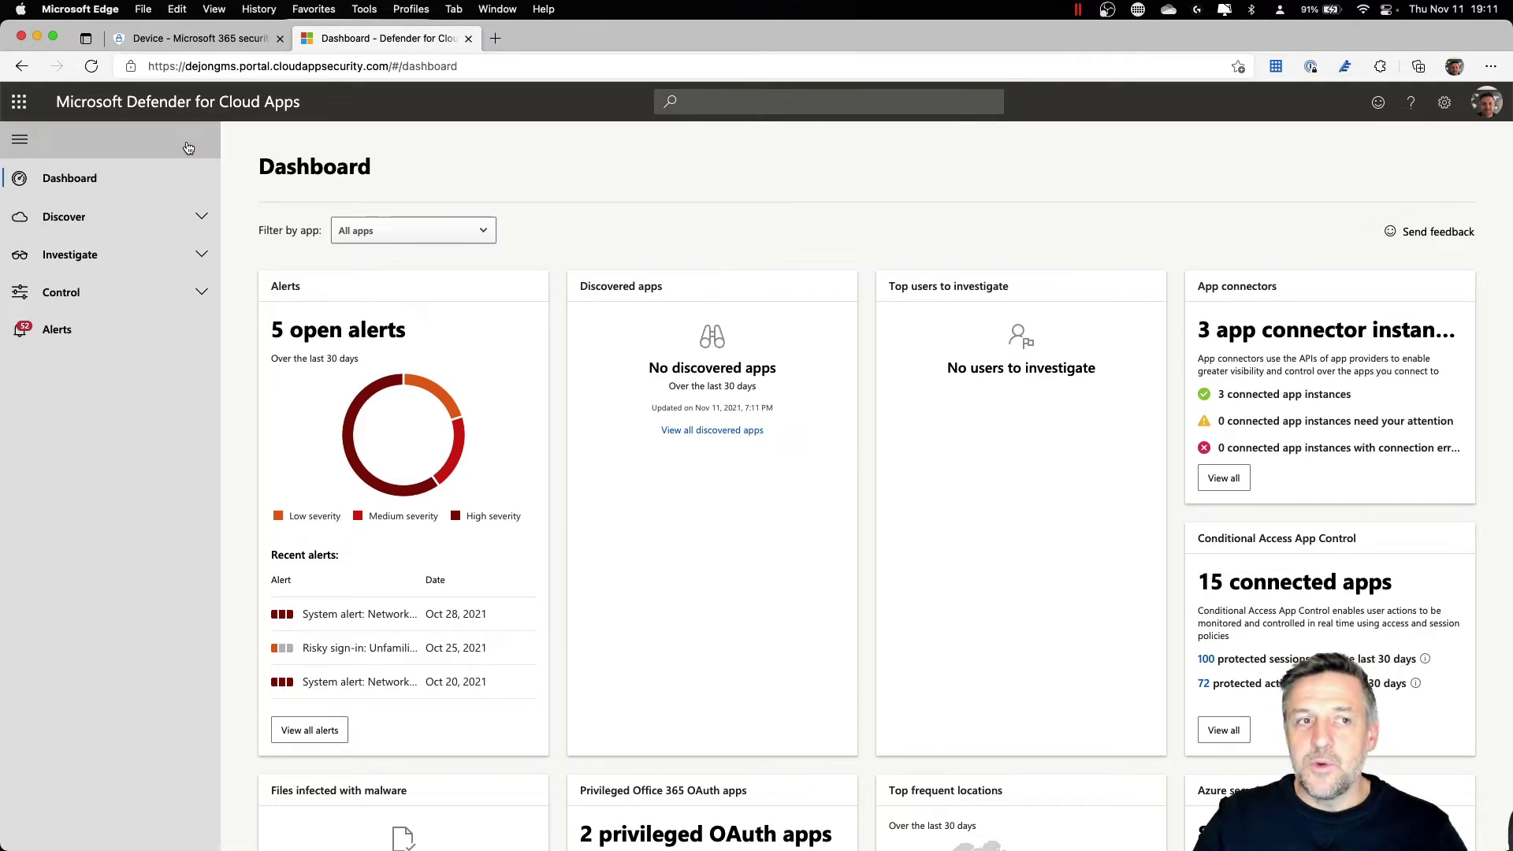
# Open Discover > Discovered apps and filter the app list for 'linkedin'.
pyautogui.click(197, 212)
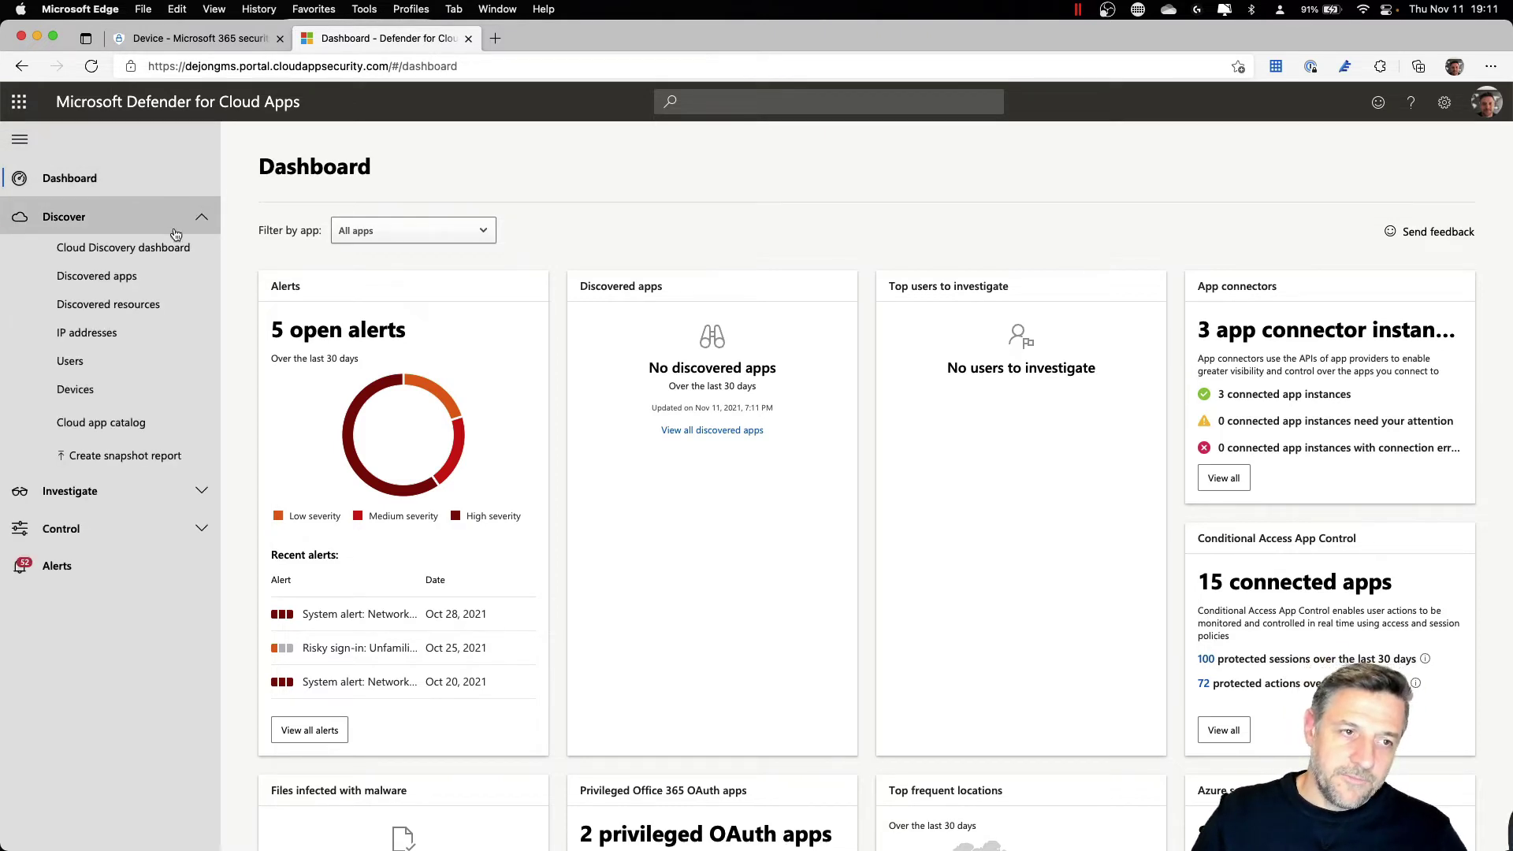
pyautogui.click(101, 276)
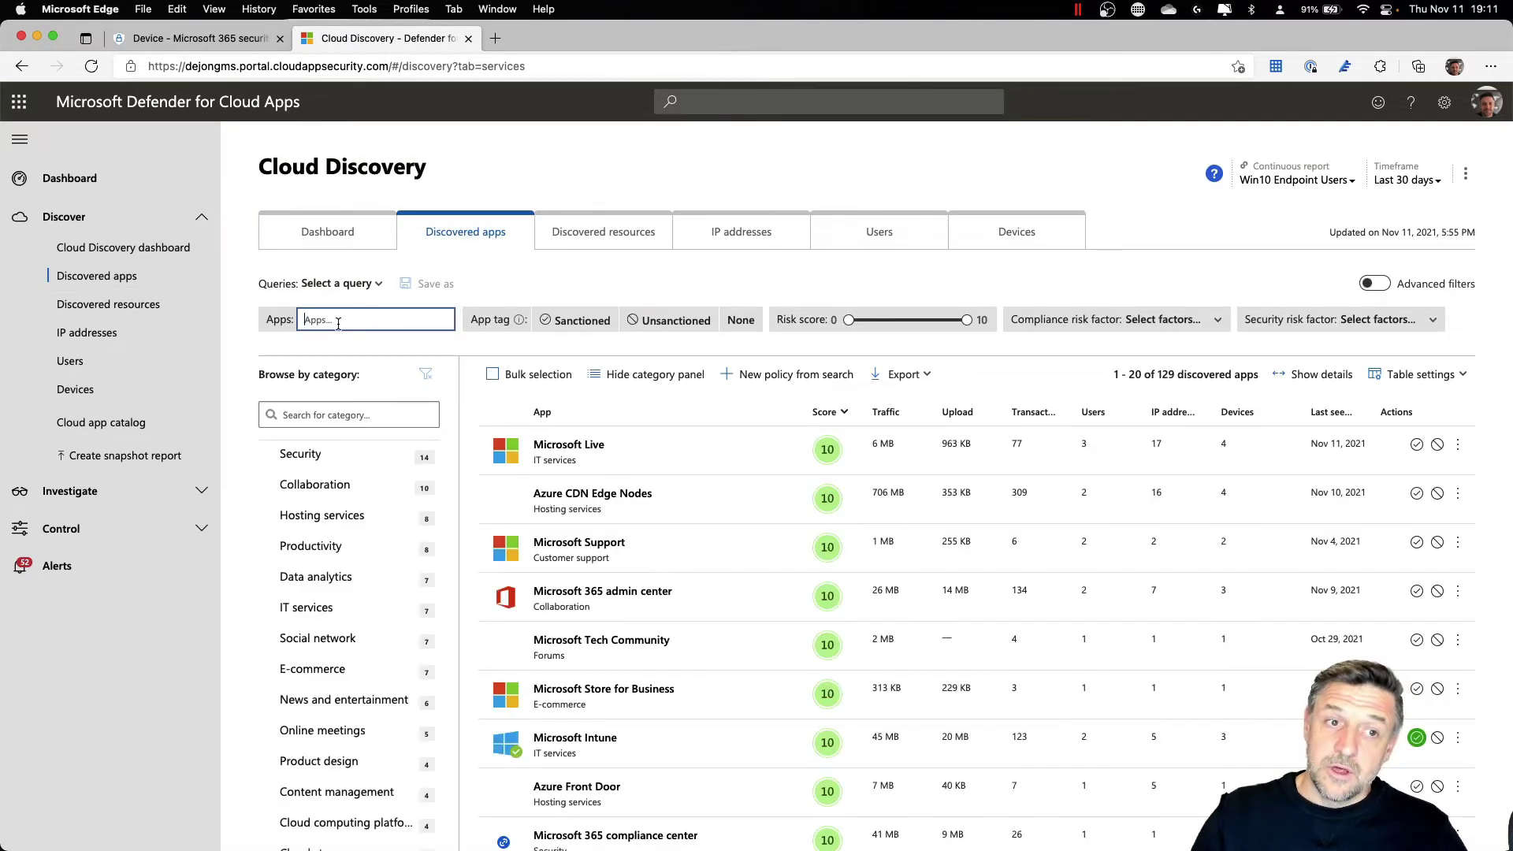
pyautogui.write('netflix')
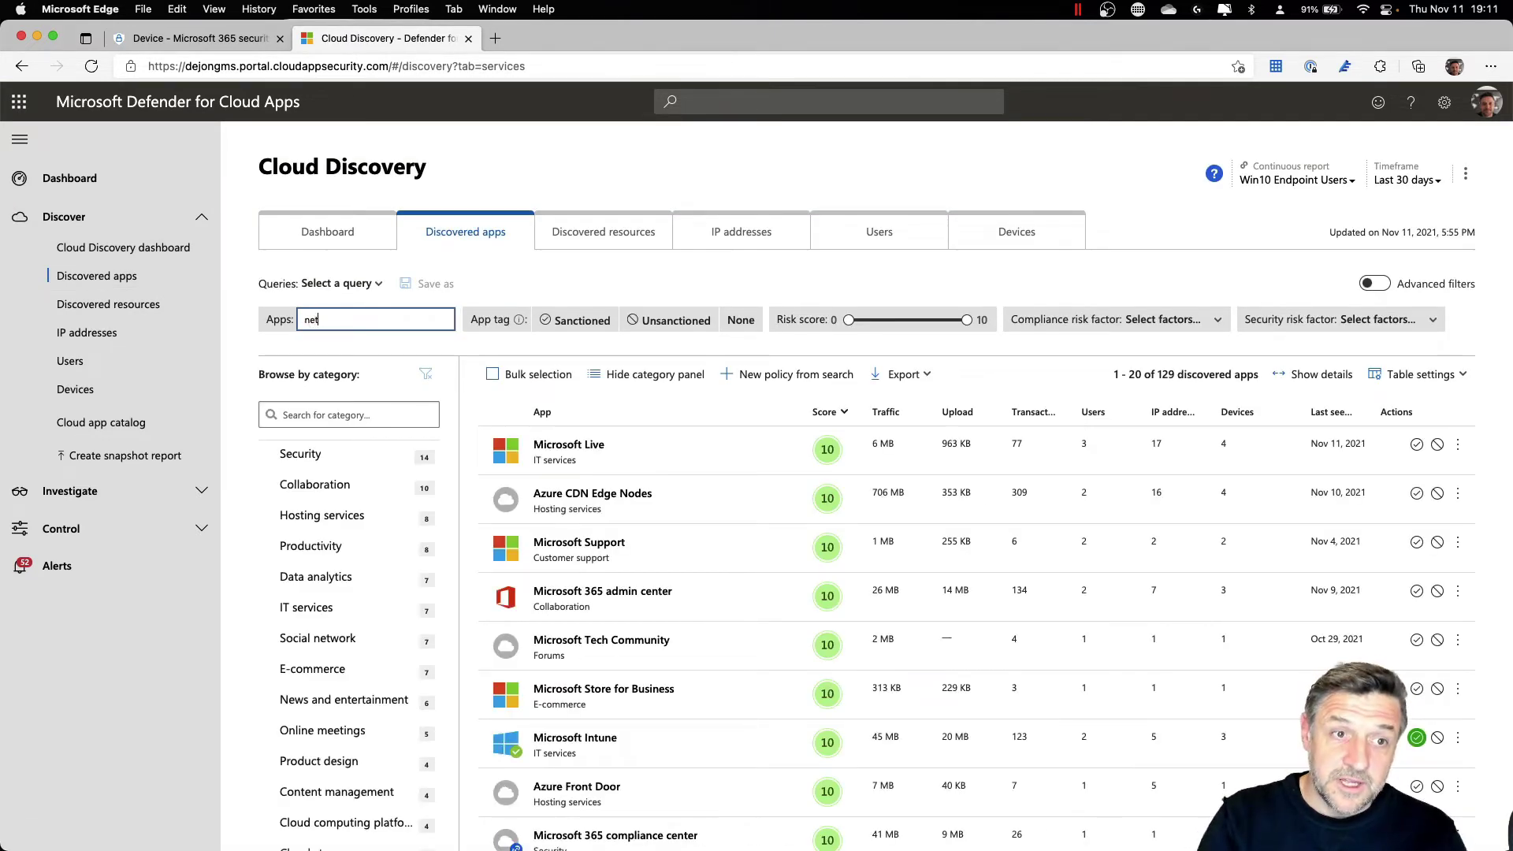
pyautogui.press('BackSpace')
pyautogui.press('BackSpace')
pyautogui.press('BackSpace')
pyautogui.press('BackSpace')
pyautogui.press('BackSpace')
pyautogui.press('BackSpace')
pyautogui.press('BackSpace')
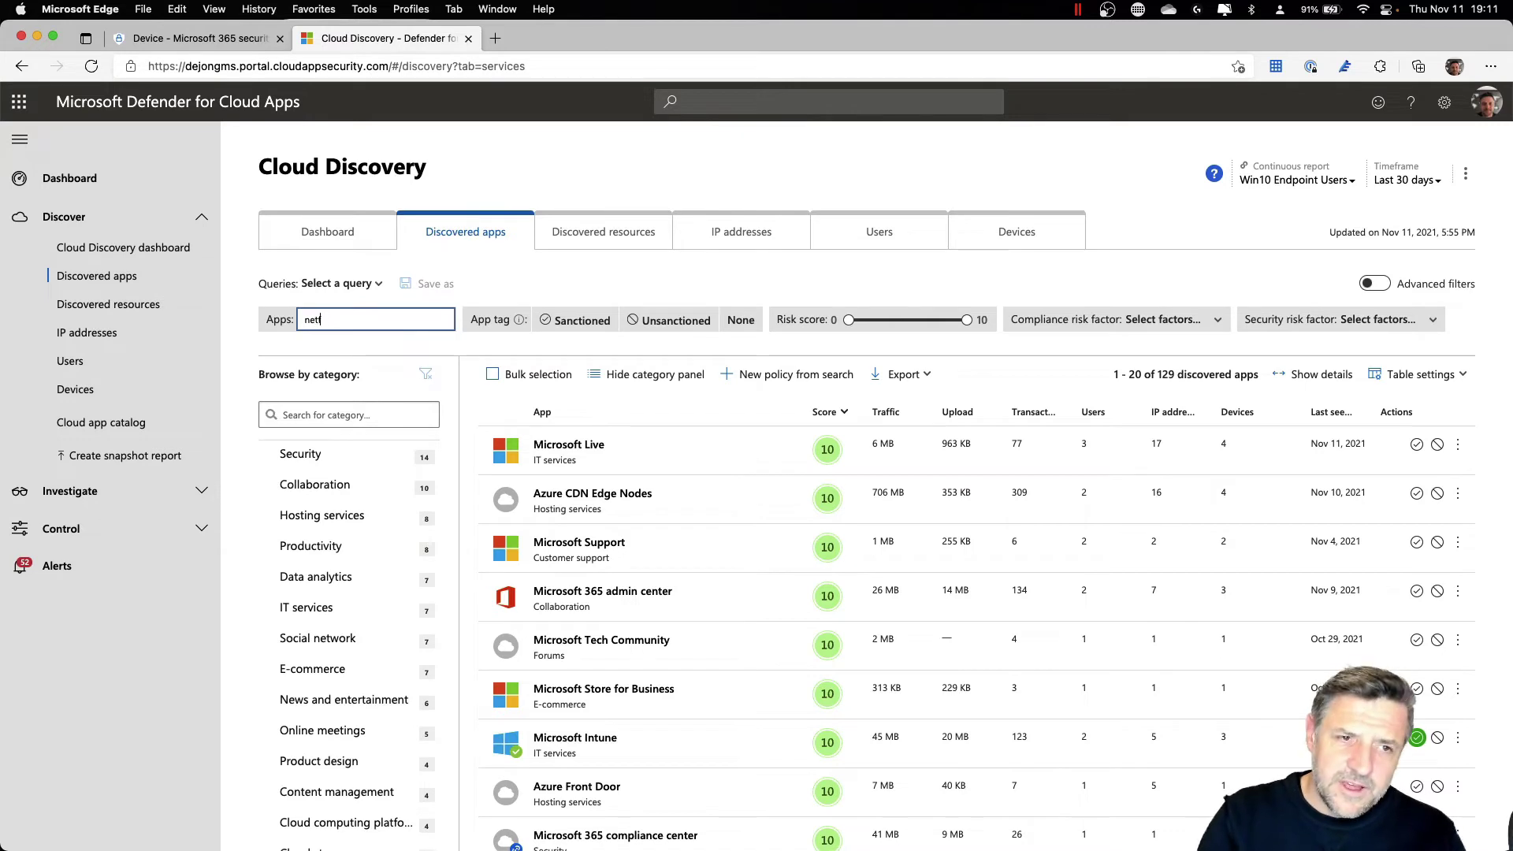
pyautogui.write('link')
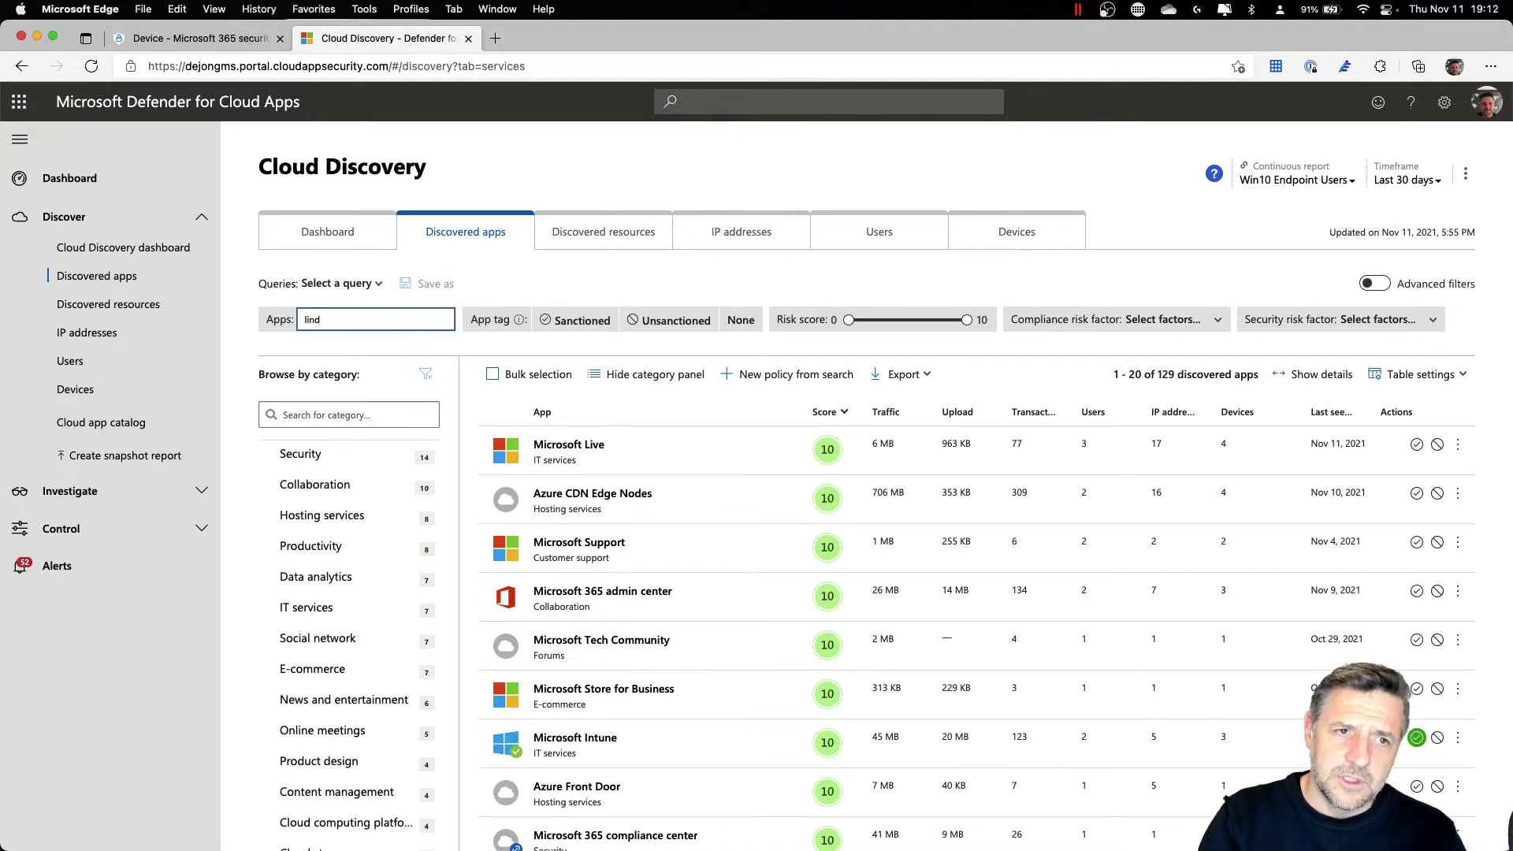
pyautogui.write('edin')
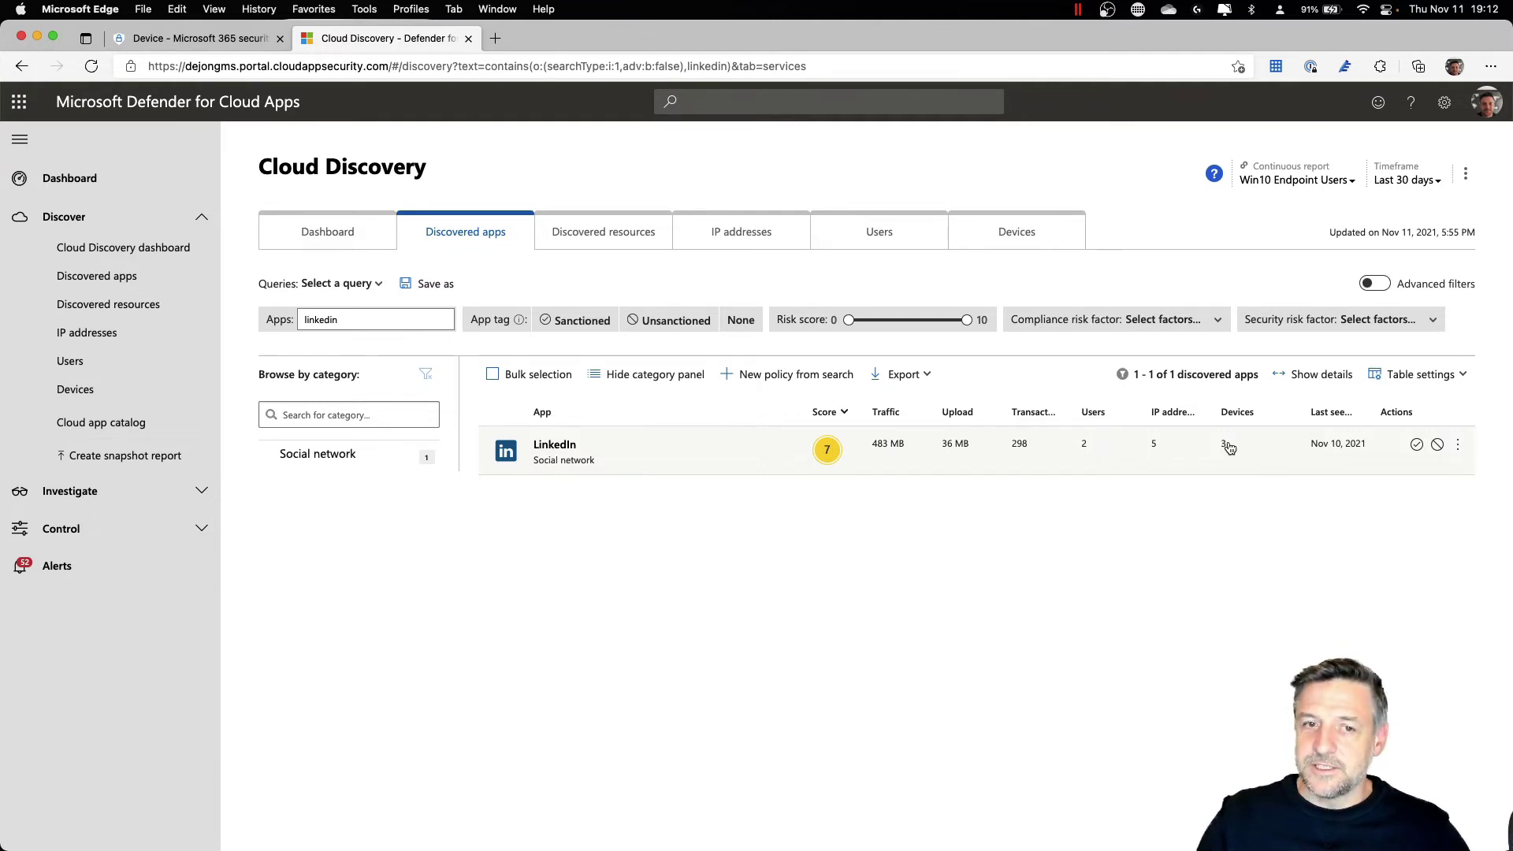
pyautogui.click(542, 445)
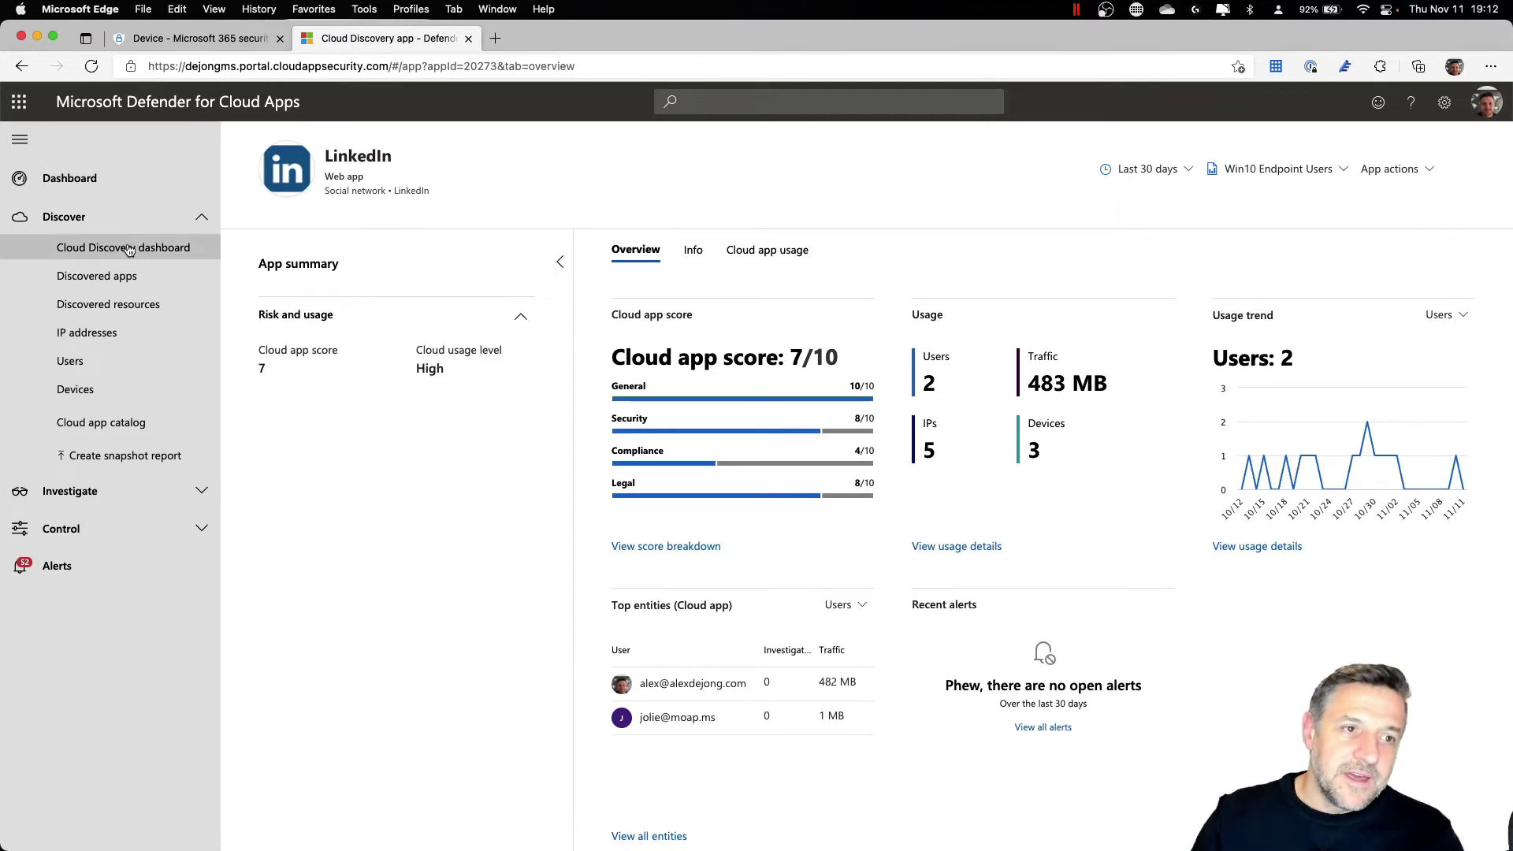
# Filter the Discovered apps list for 'managed.com', which returns no apps.
pyautogui.click(96, 276)
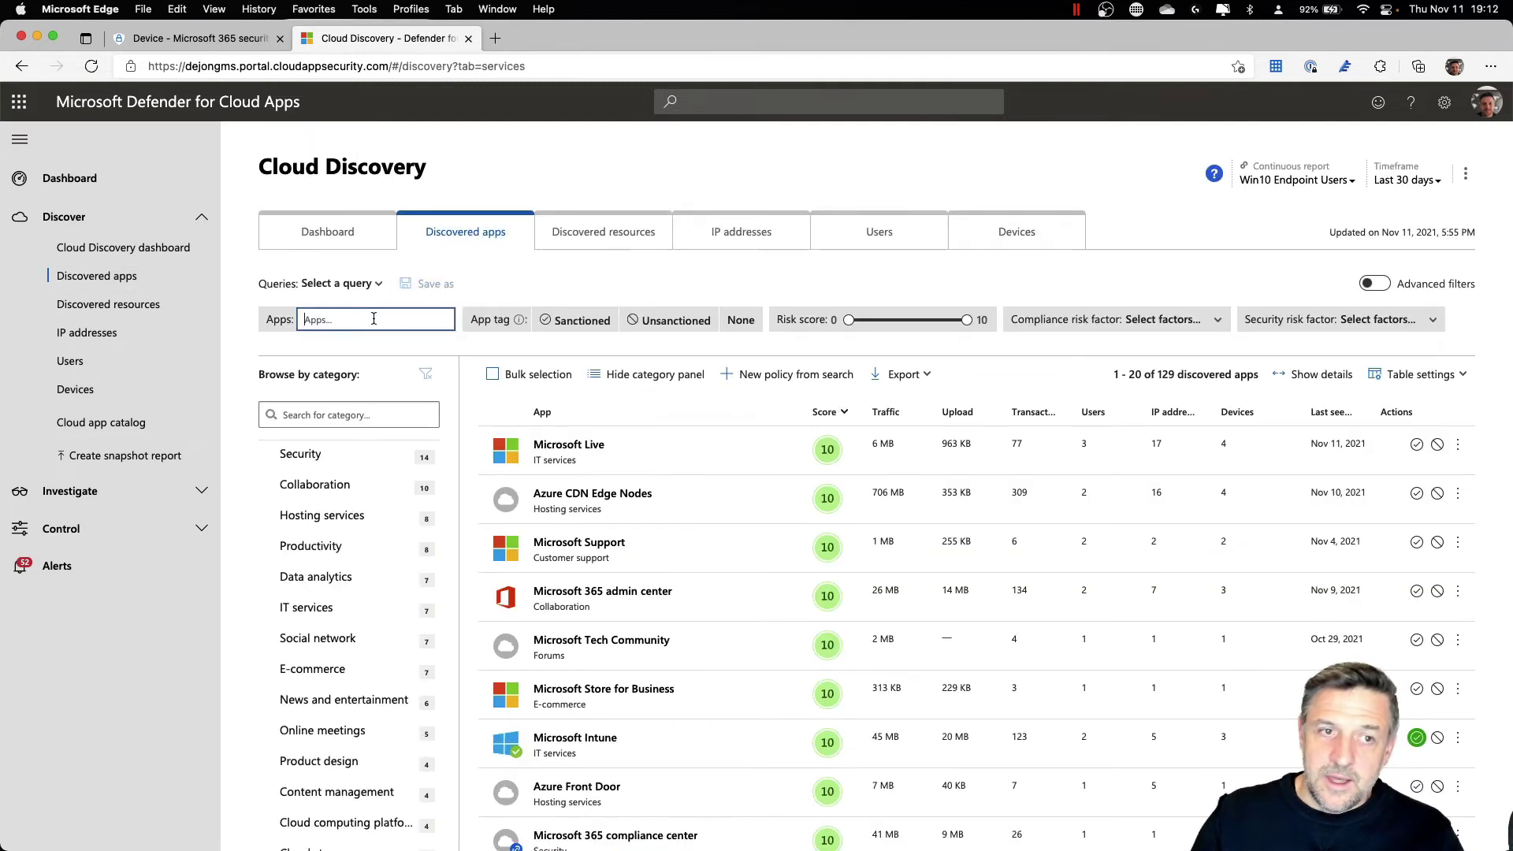
pyautogui.write('managed')
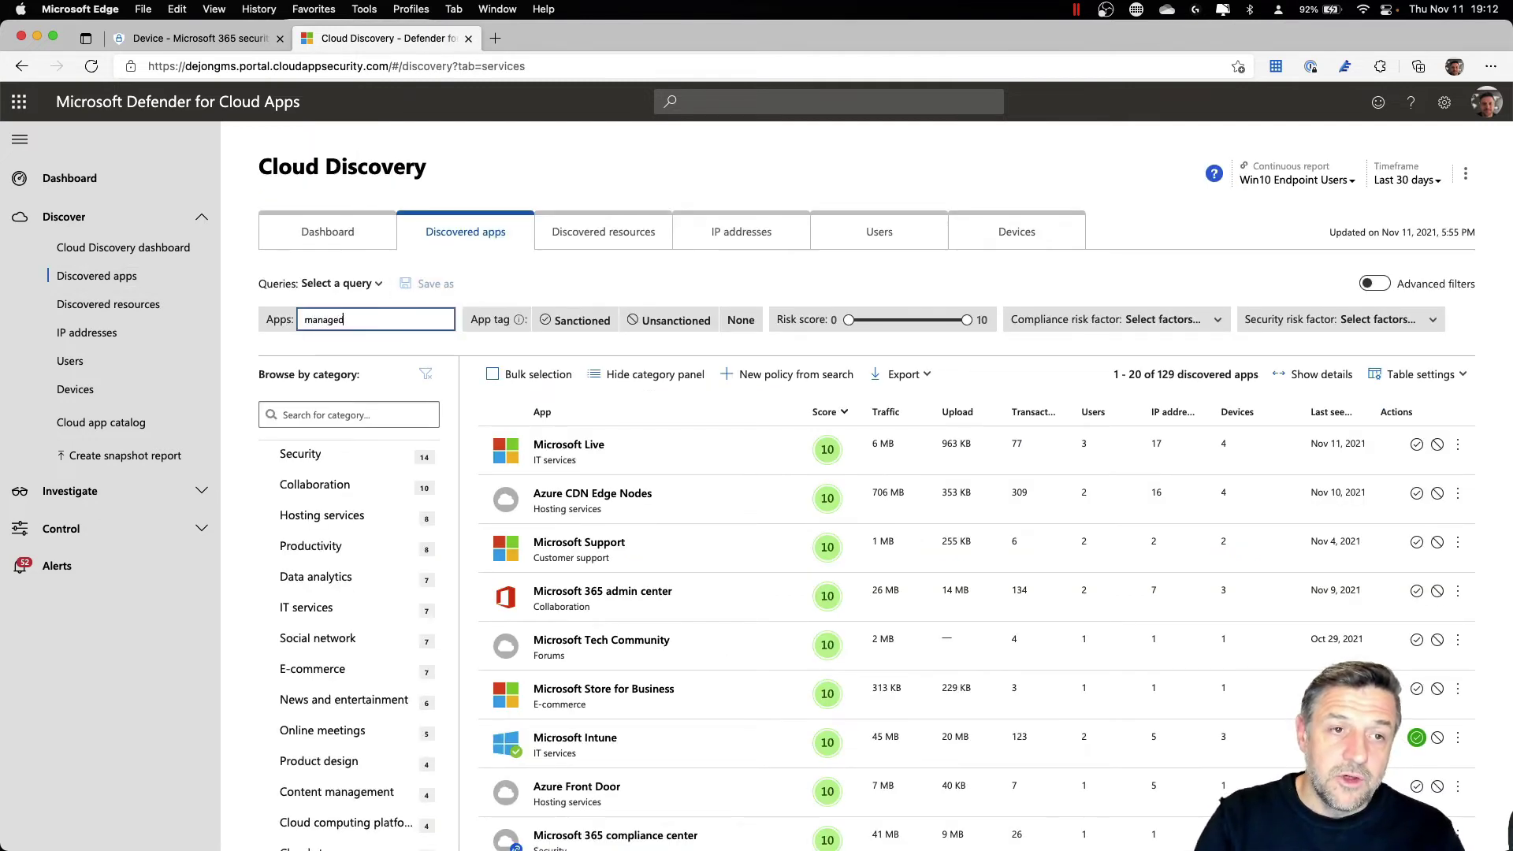
pyautogui.write('.c')
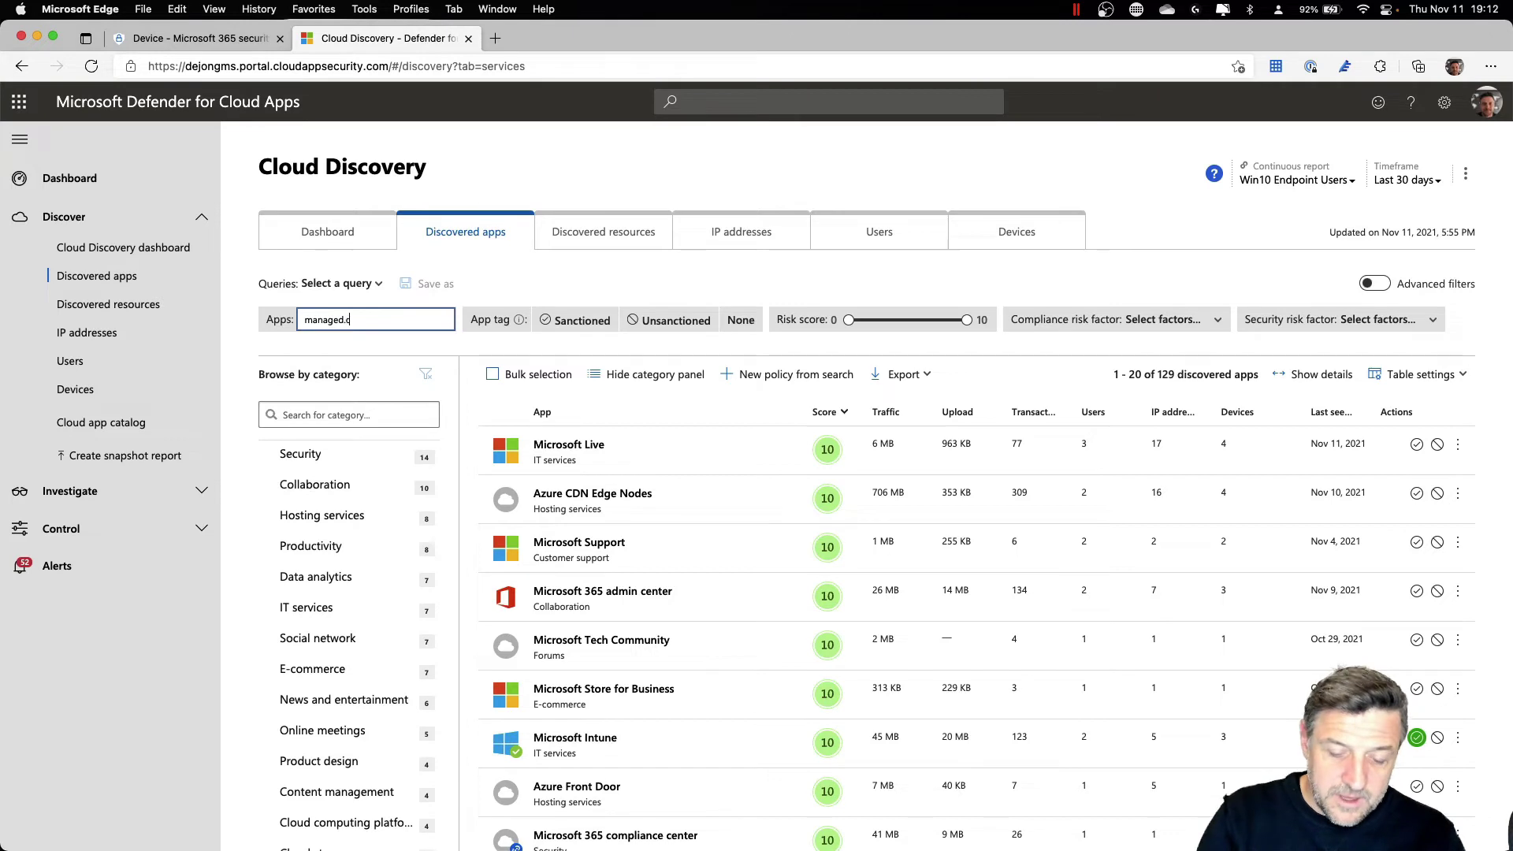
pyautogui.write('om')
pyautogui.press('Return')
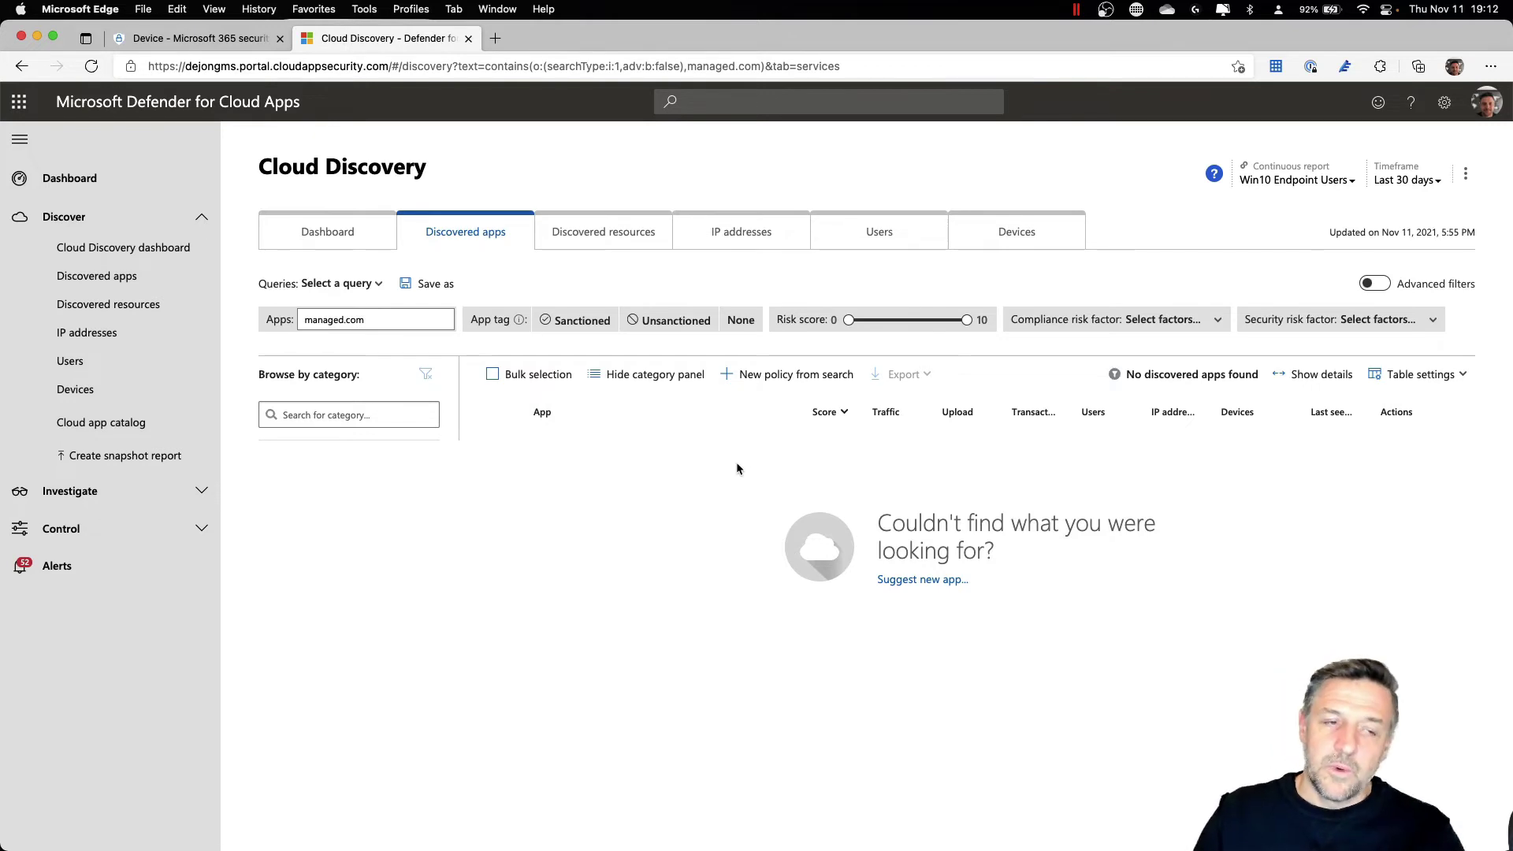
# Search the Cloud app catalog for 'managed.com'.
pyautogui.click(118, 425)
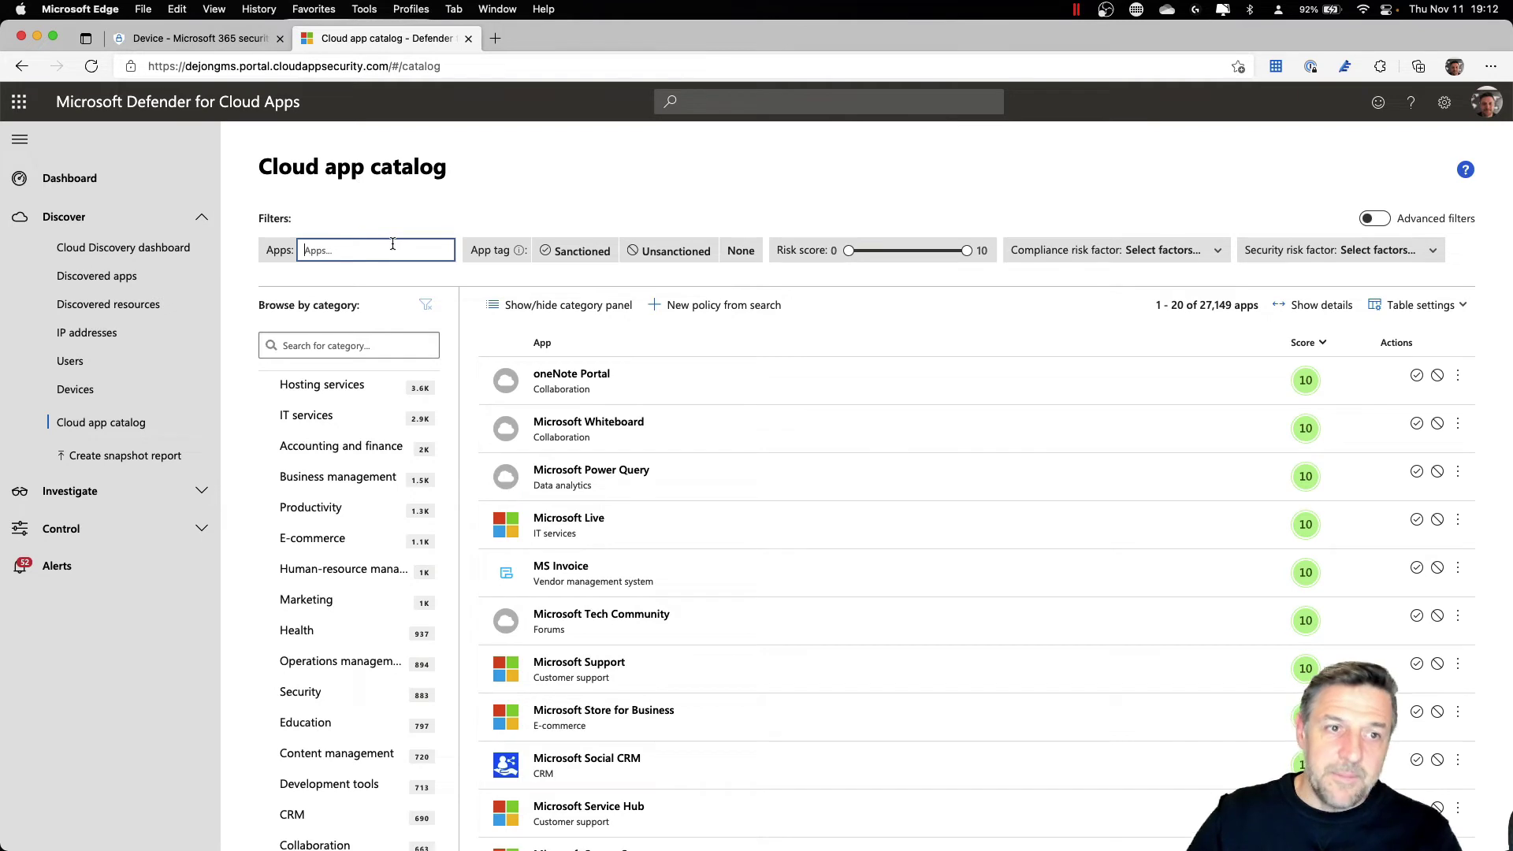
pyautogui.write('manag')
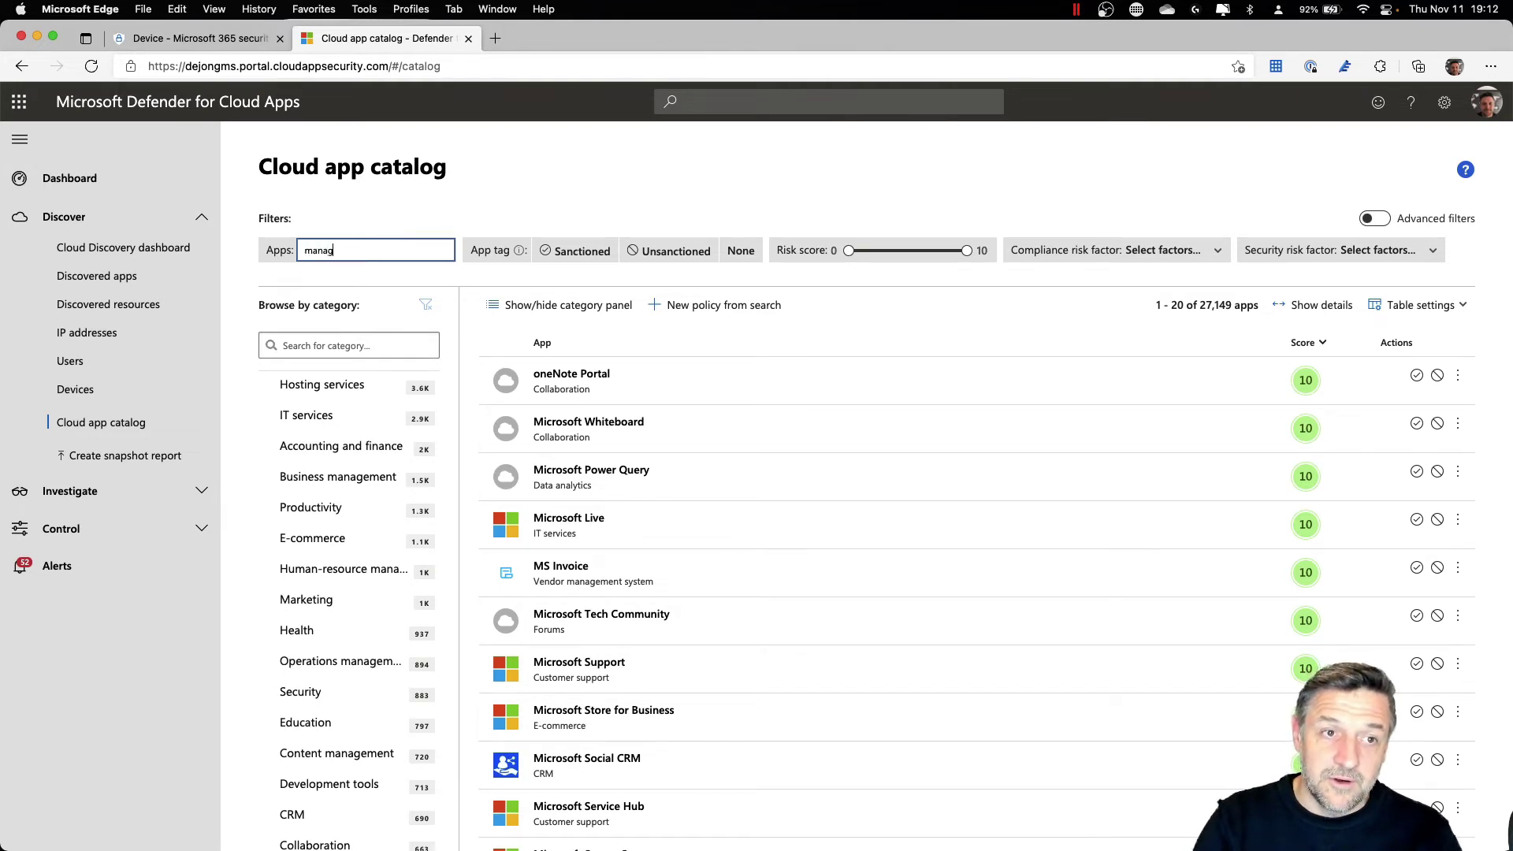
pyautogui.write('ed.com')
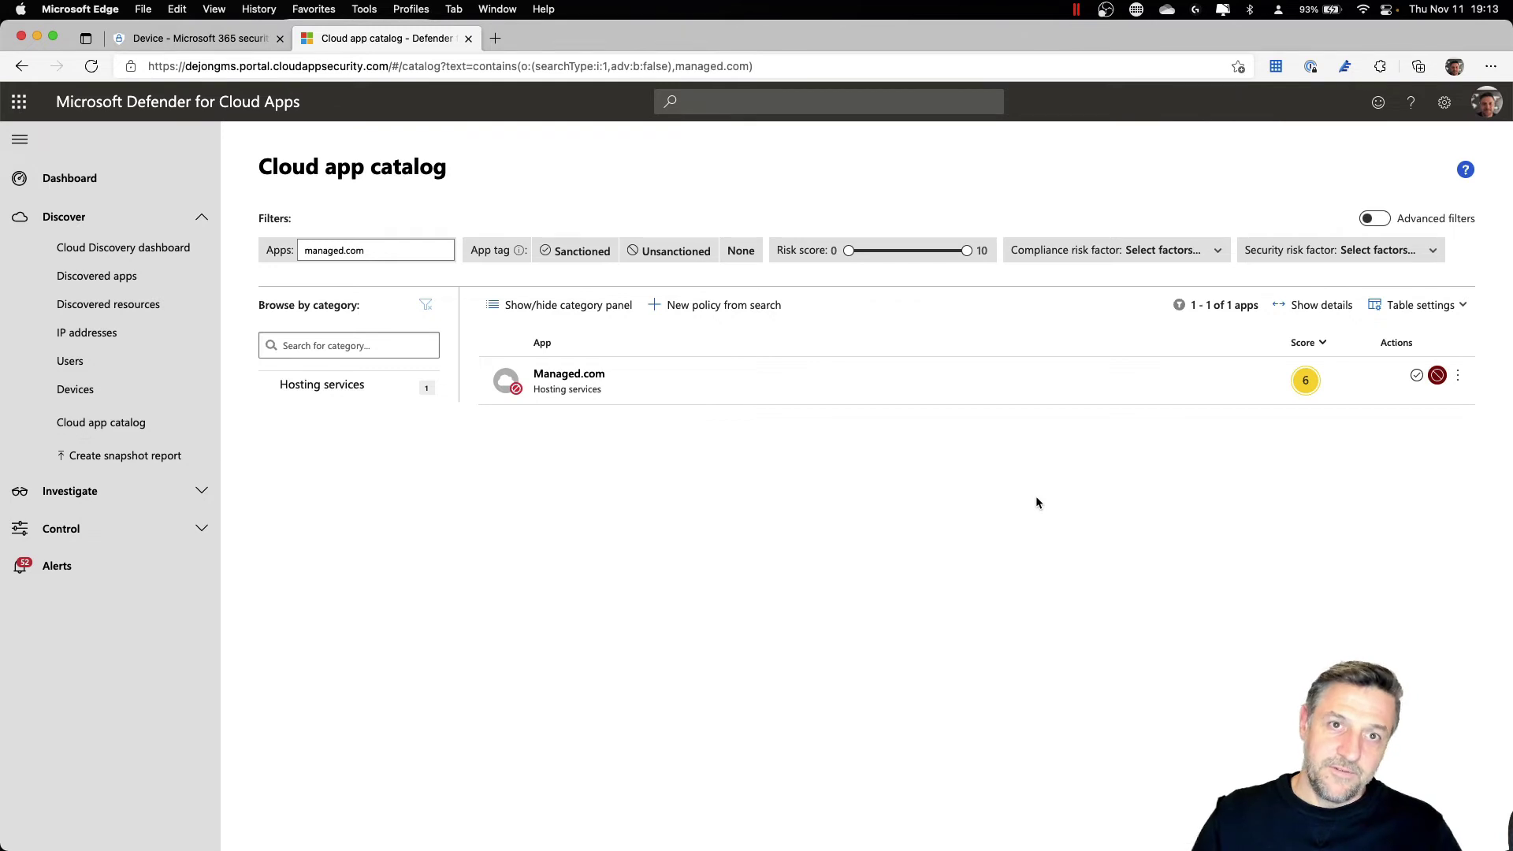
# On the Windows machine, browse to managed.com in Edge to confirm it is blocked, then switch back.
pyautogui.hotkey('ctrl', 'Right')
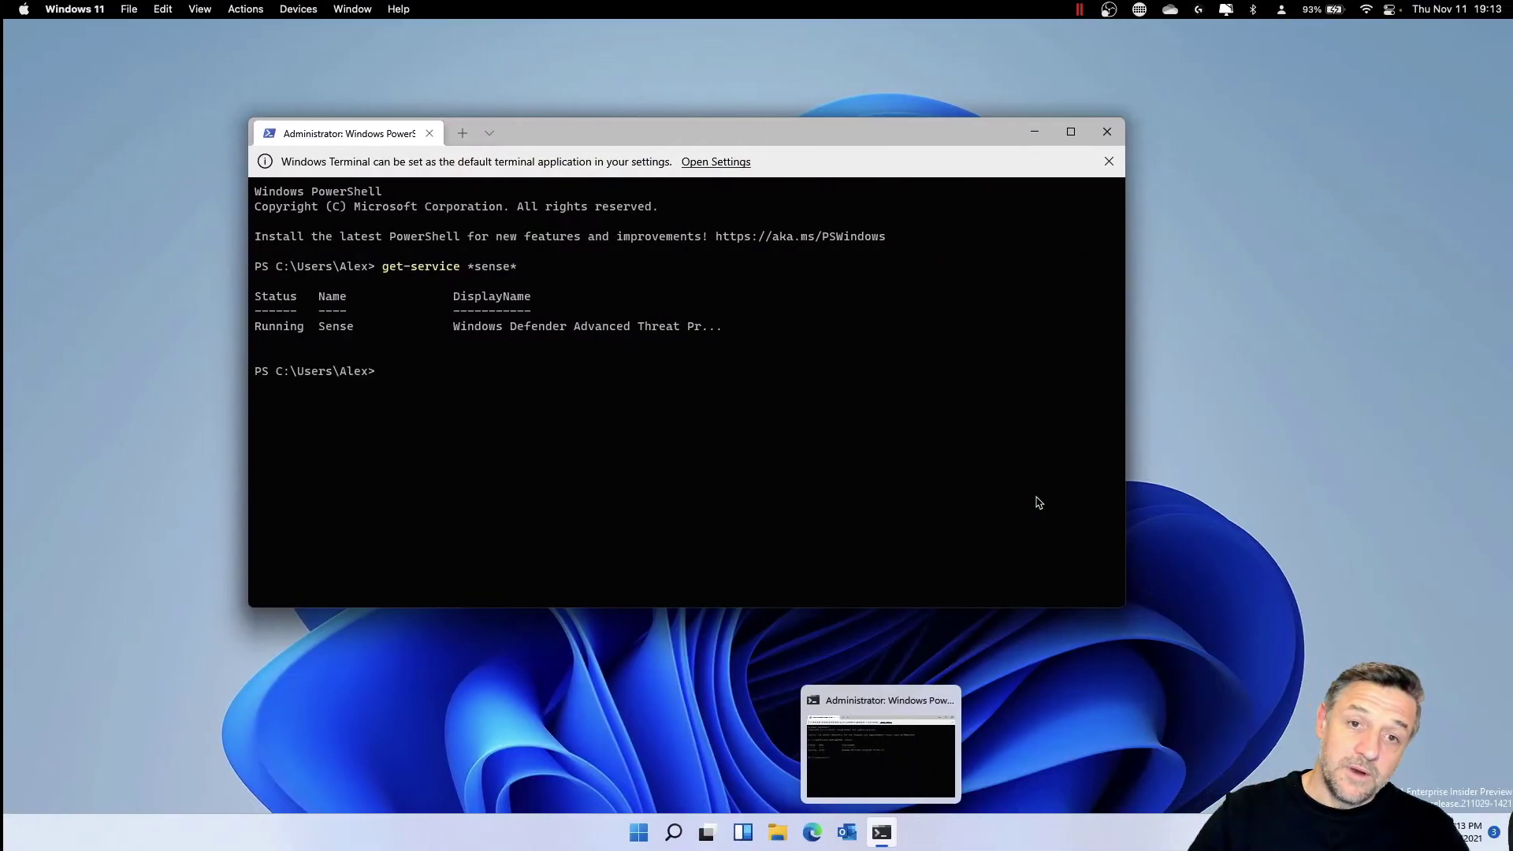
pyautogui.click(810, 832)
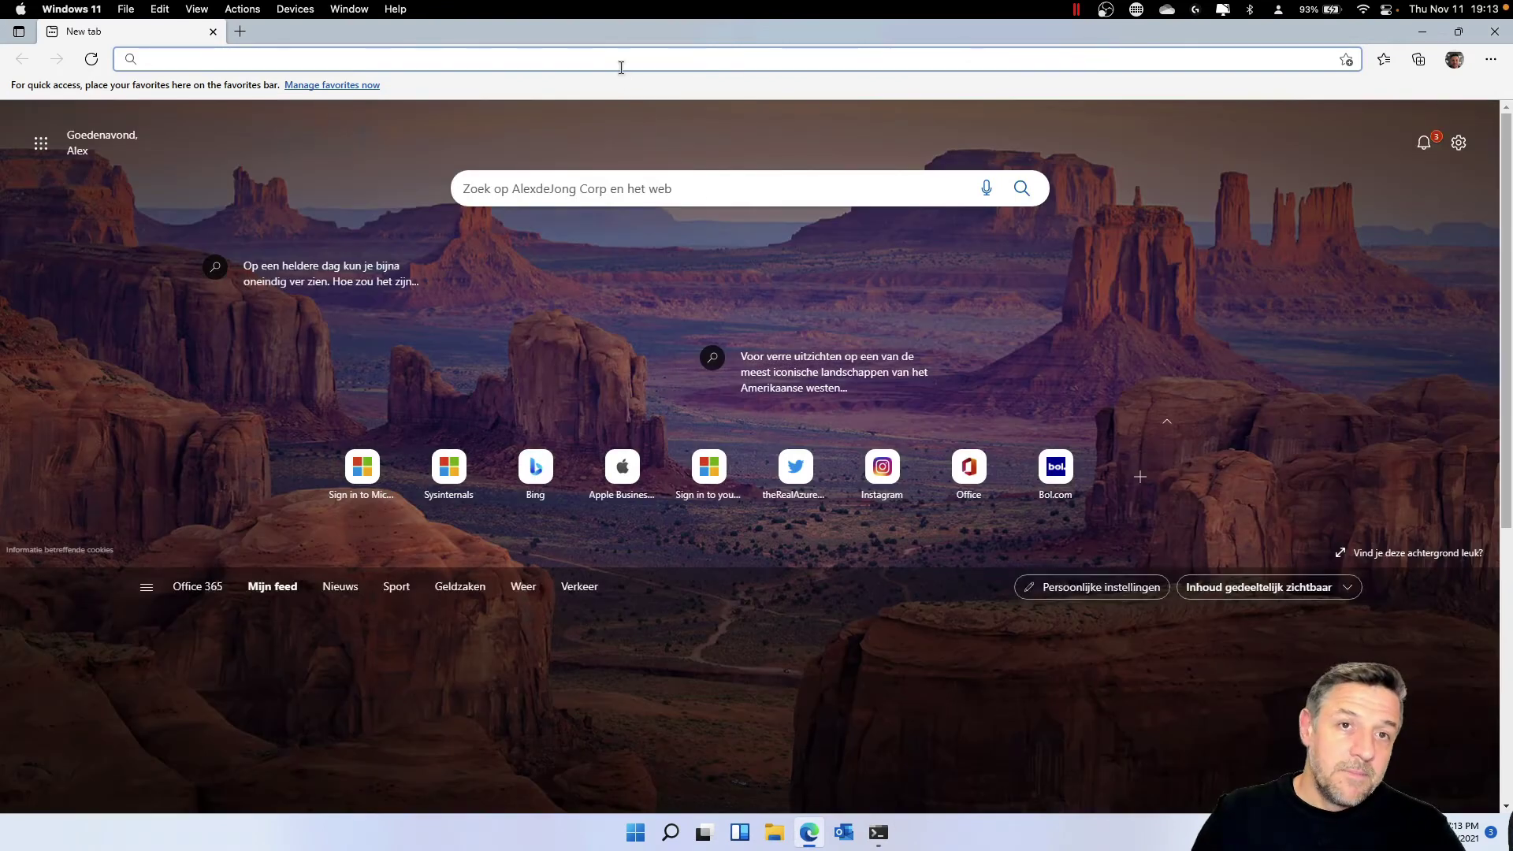
pyautogui.click(621, 65)
pyautogui.write('managed.com')
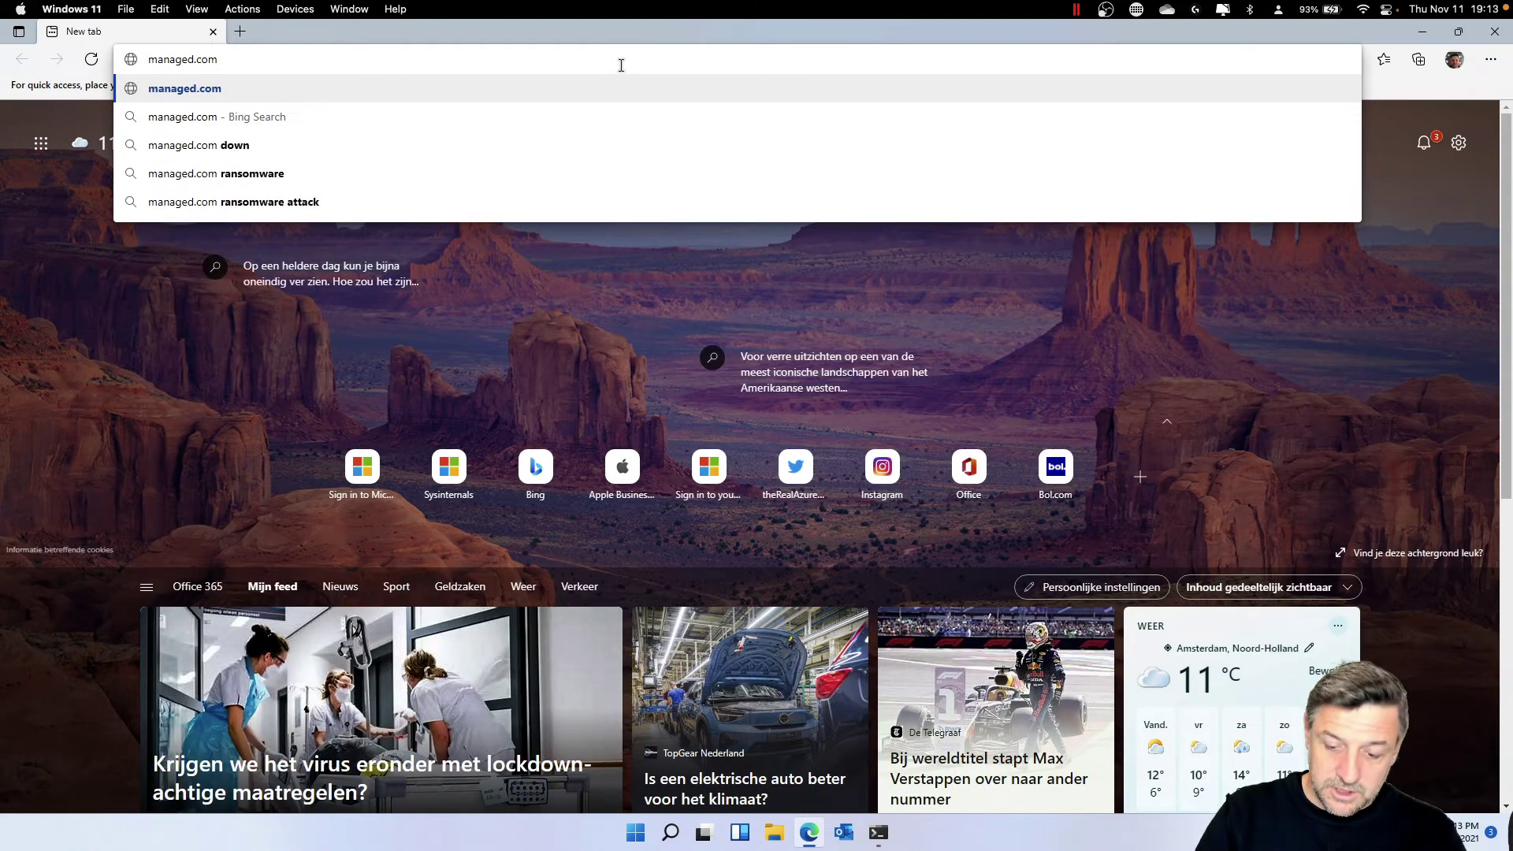
pyautogui.press('Return')
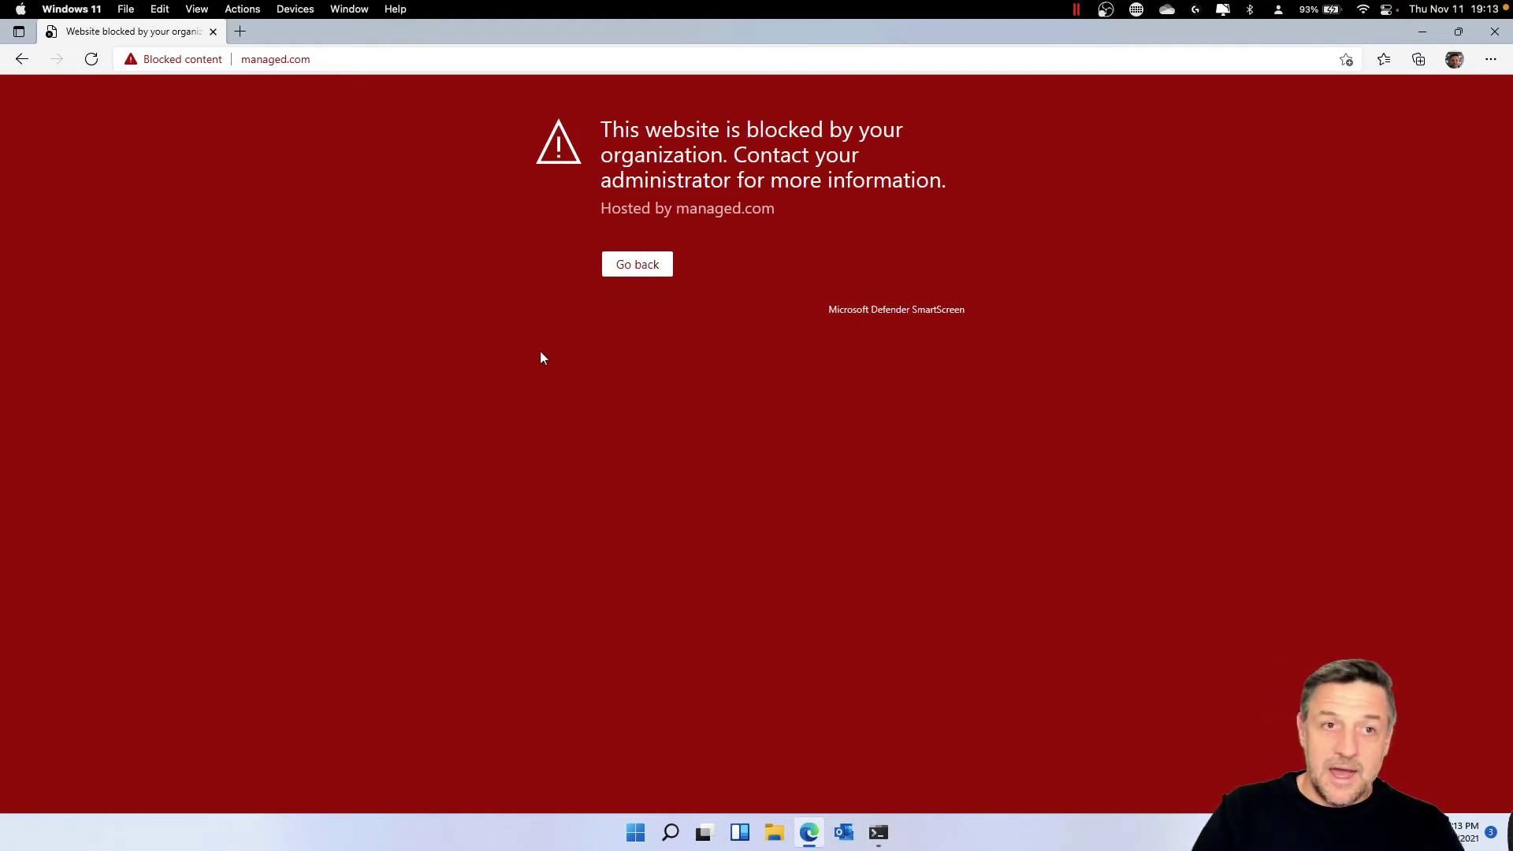
pyautogui.hotkey('ctrl', 'Left')
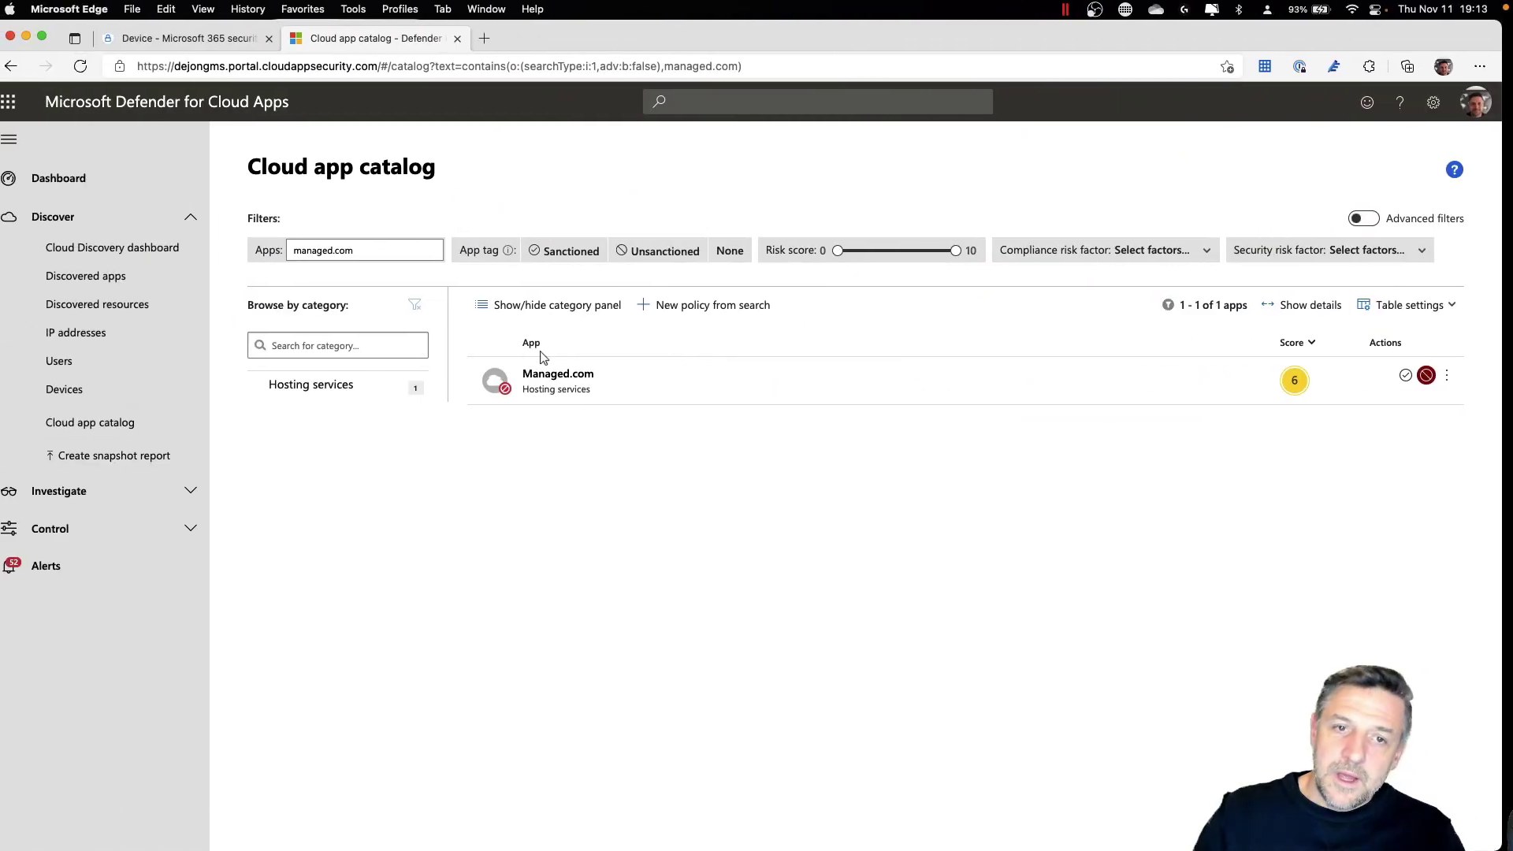
# Return to the laptopalex device page and clear the 'linkedin' search from its timeline.
pyautogui.click(198, 38)
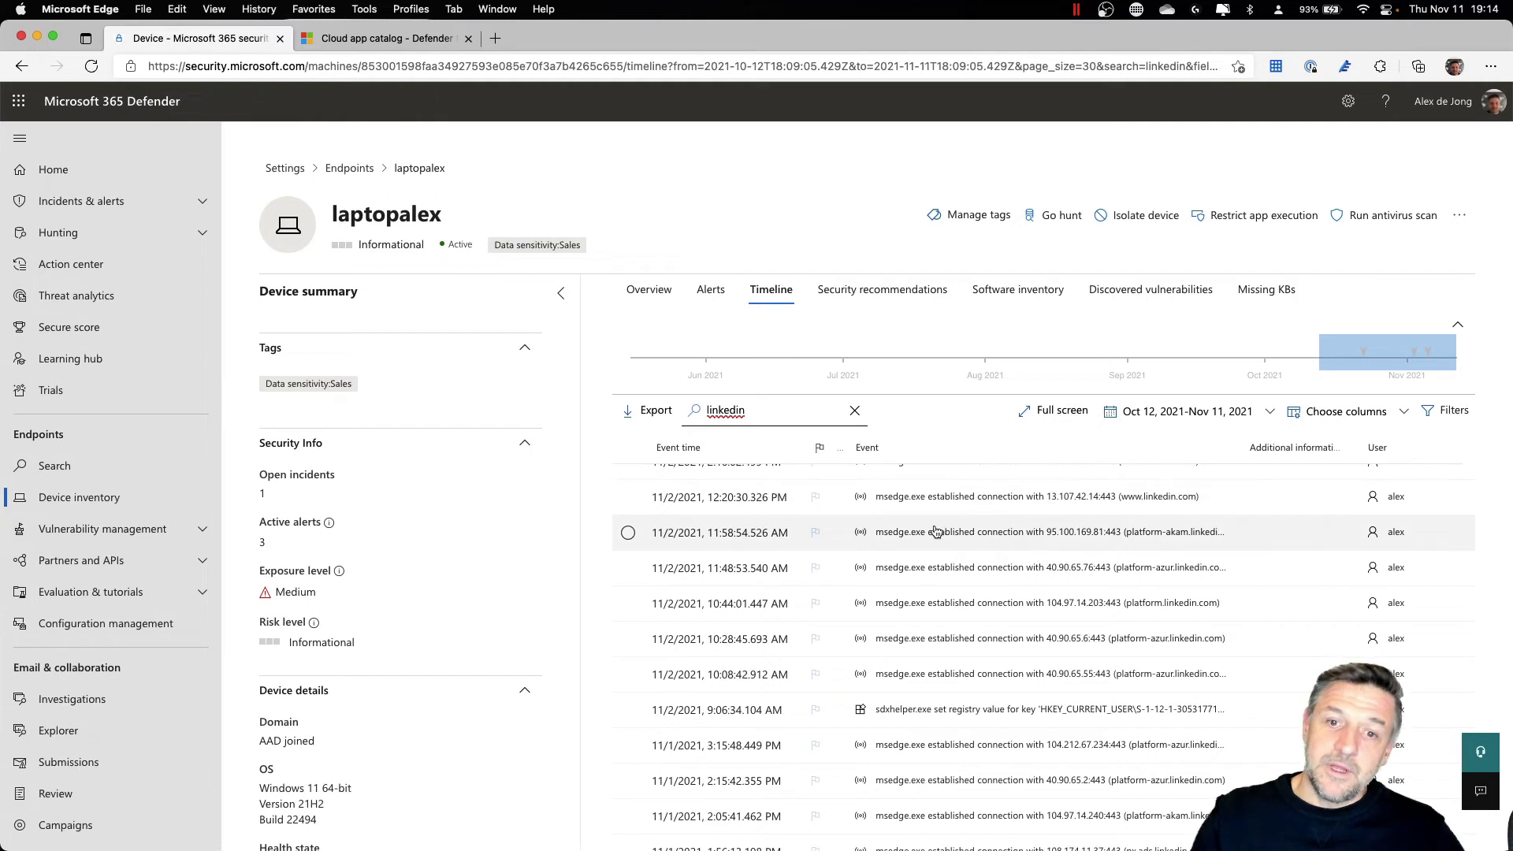
pyautogui.scroll(-1, 910, 563)
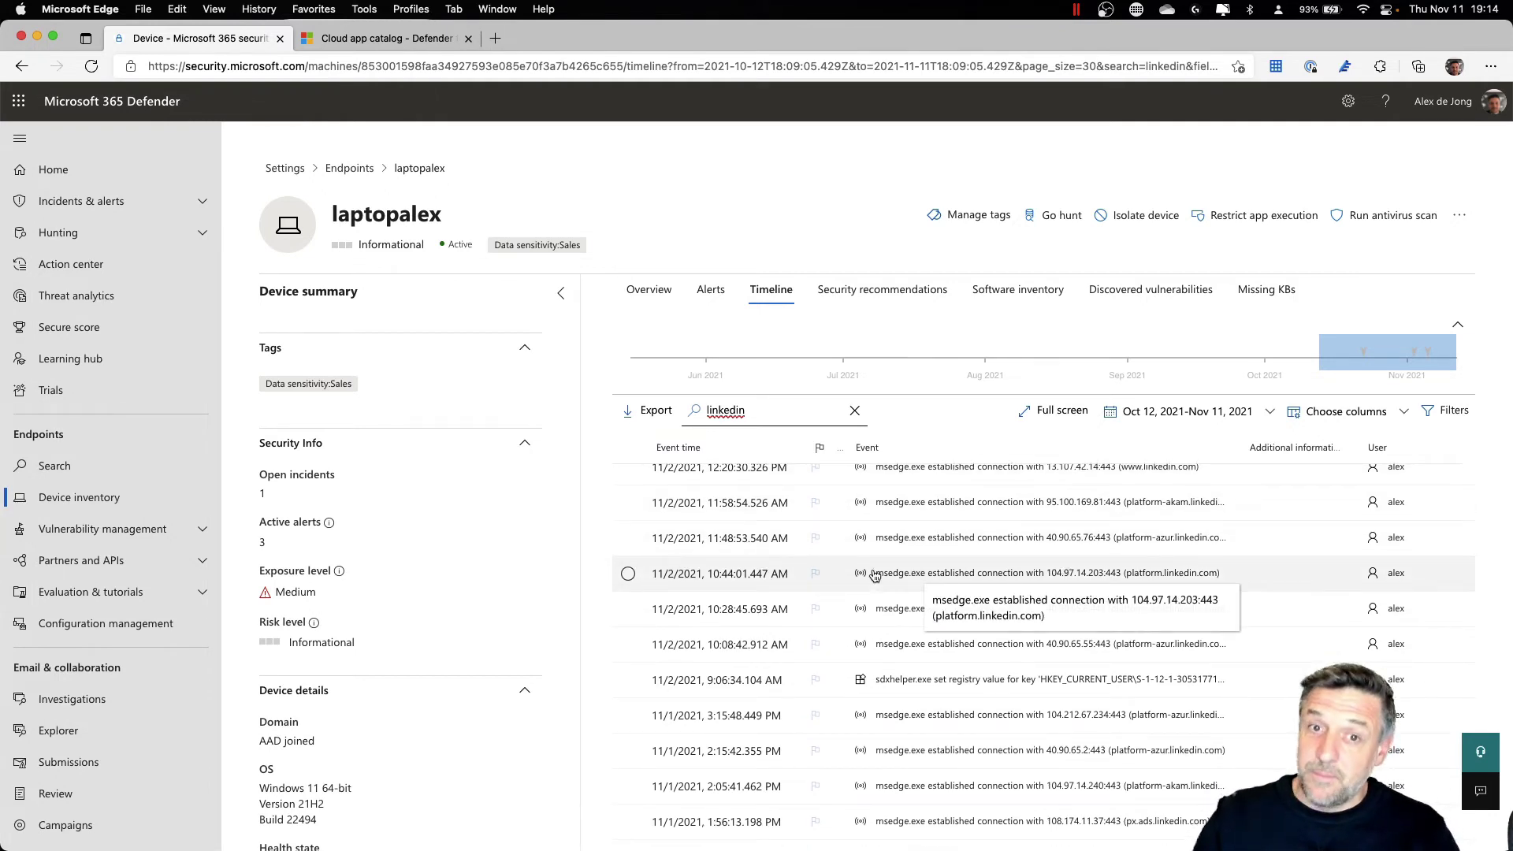
pyautogui.click(854, 412)
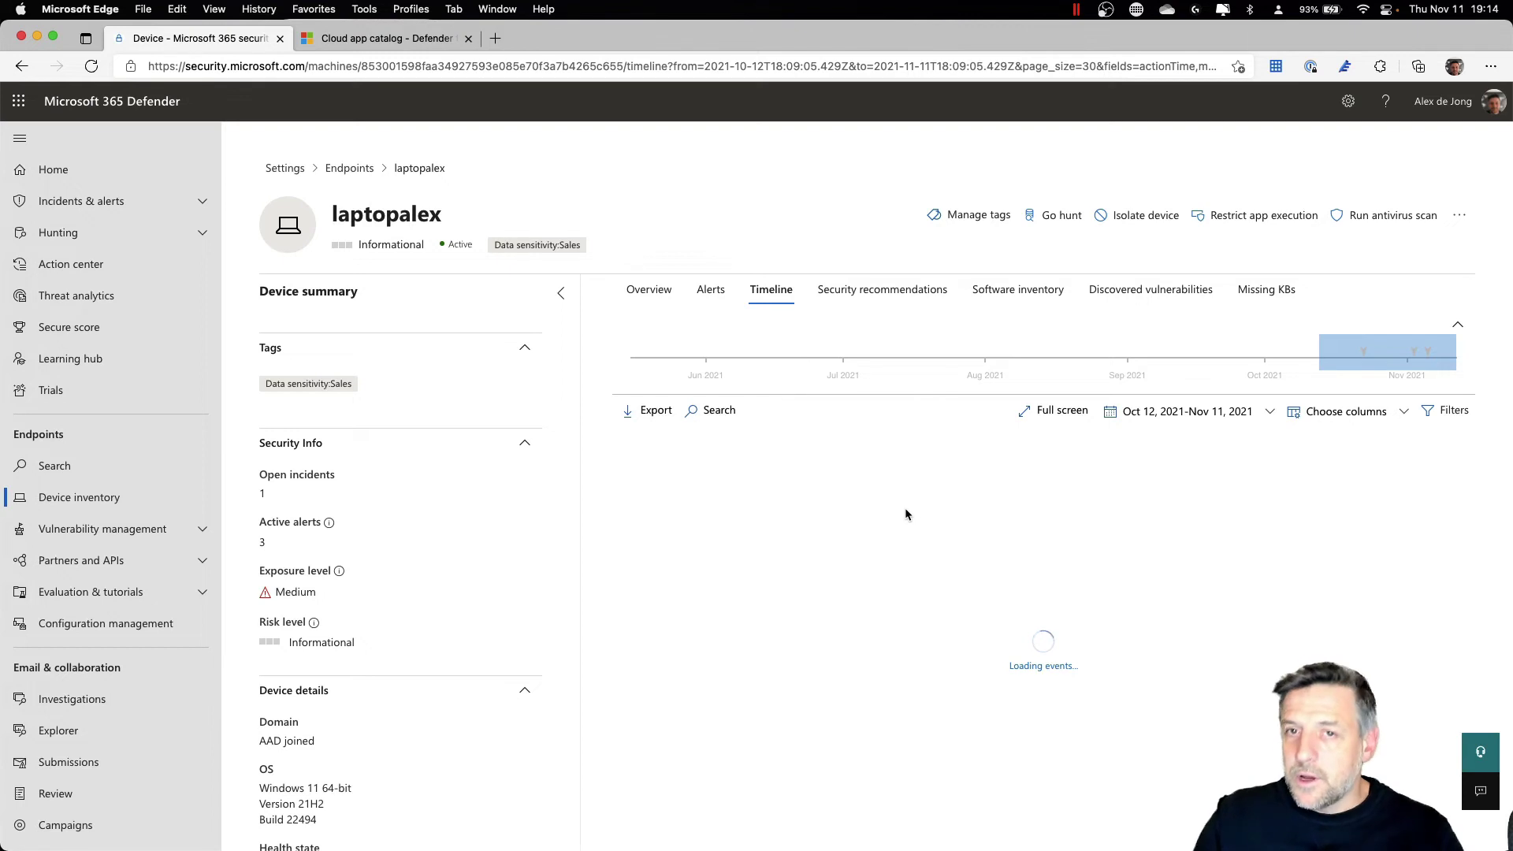
# Review laptopalex's three Google search alerts, then go back to its Overview tab.
pyautogui.click(716, 300)
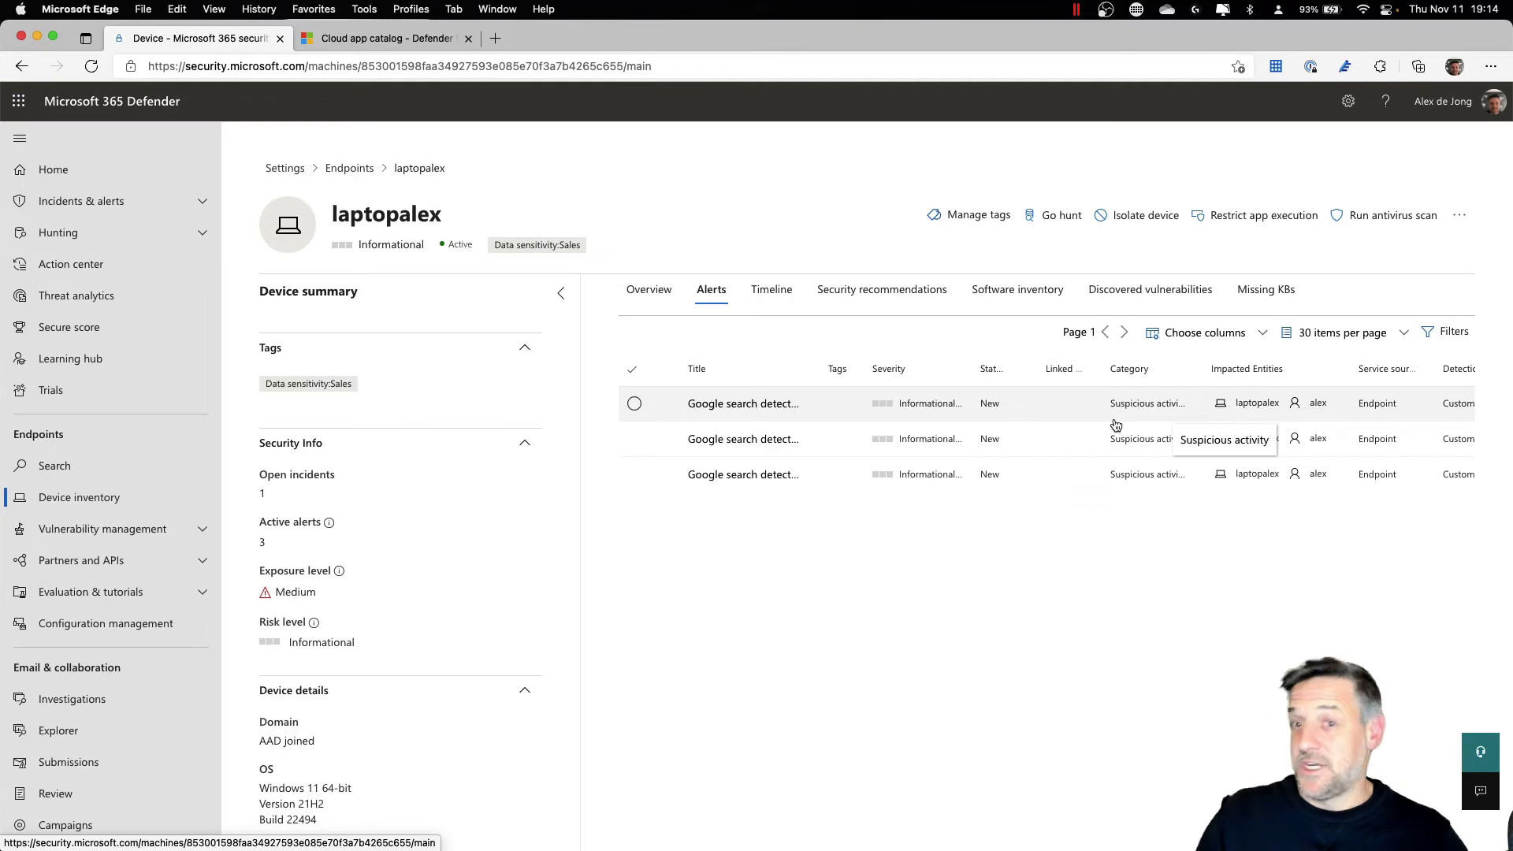
pyautogui.click(648, 291)
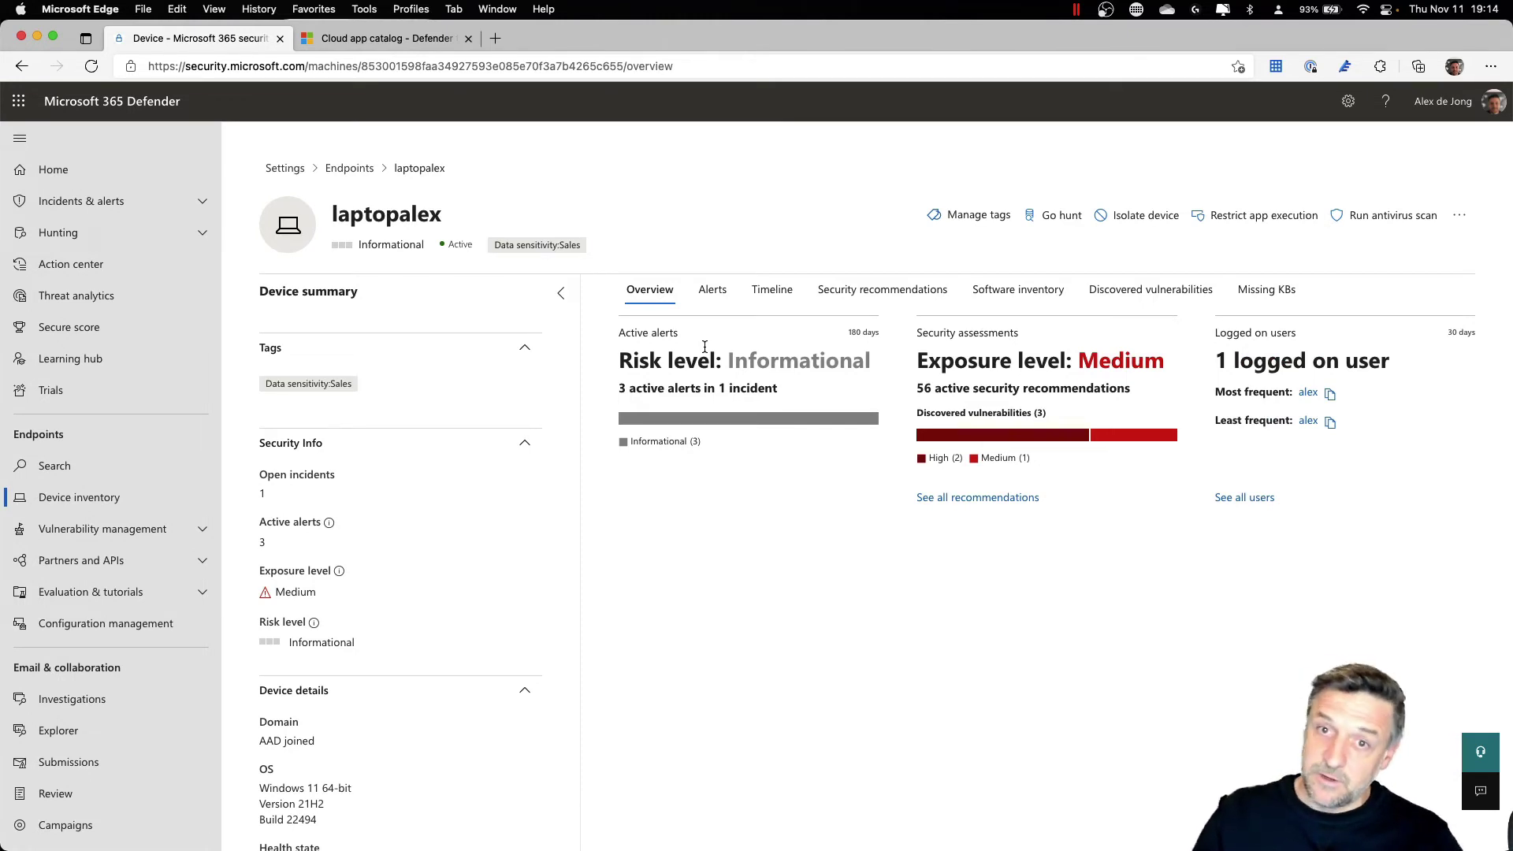
# Preview Isolate device, toggling the Outlook/Teams/Skype exception on and off, then cancel without isolating.
pyautogui.click(1147, 225)
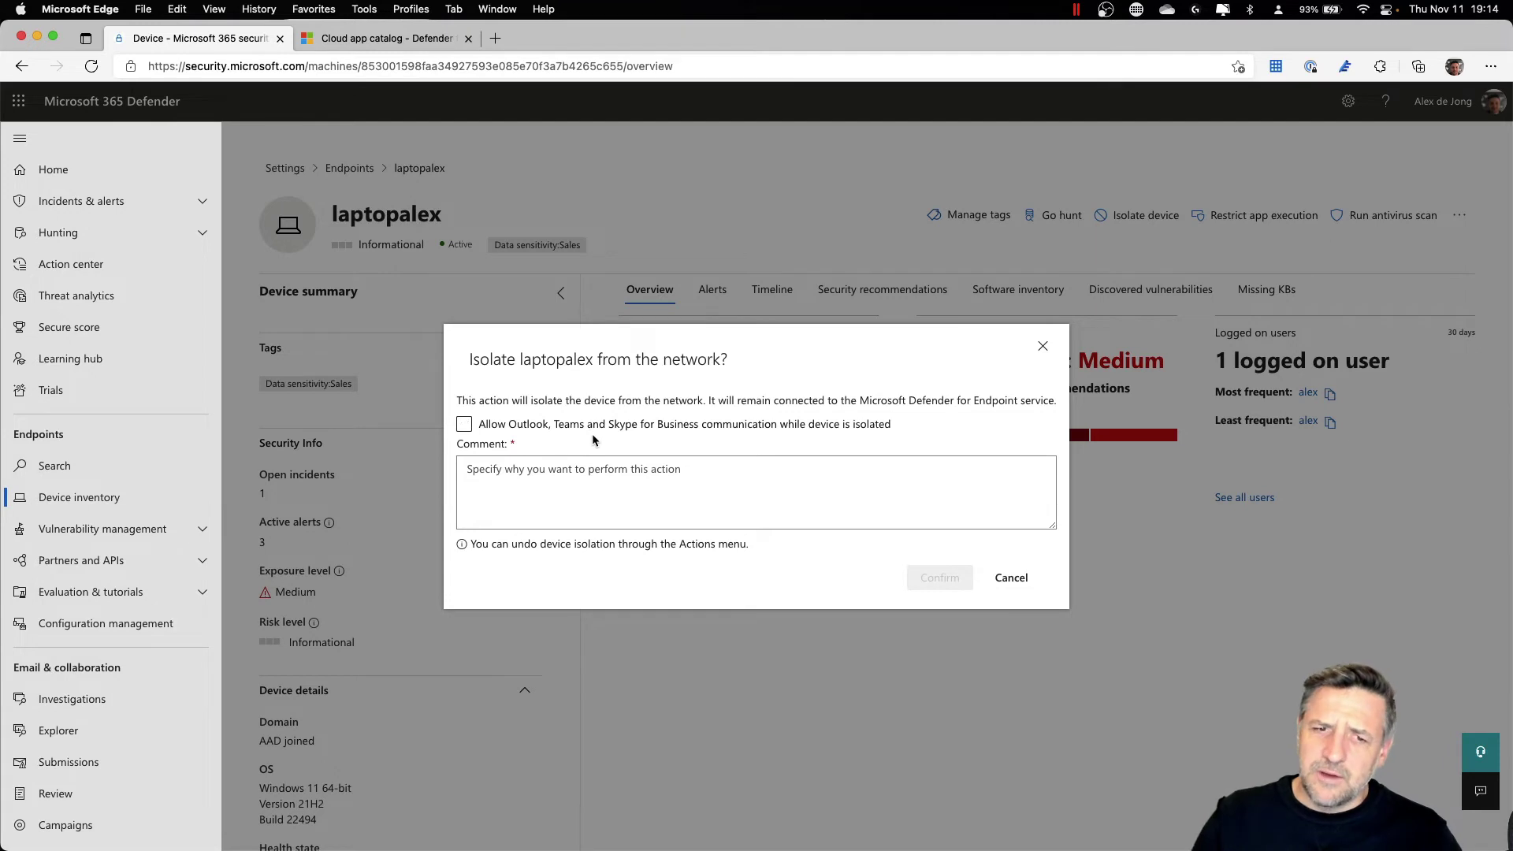
pyautogui.click(674, 432)
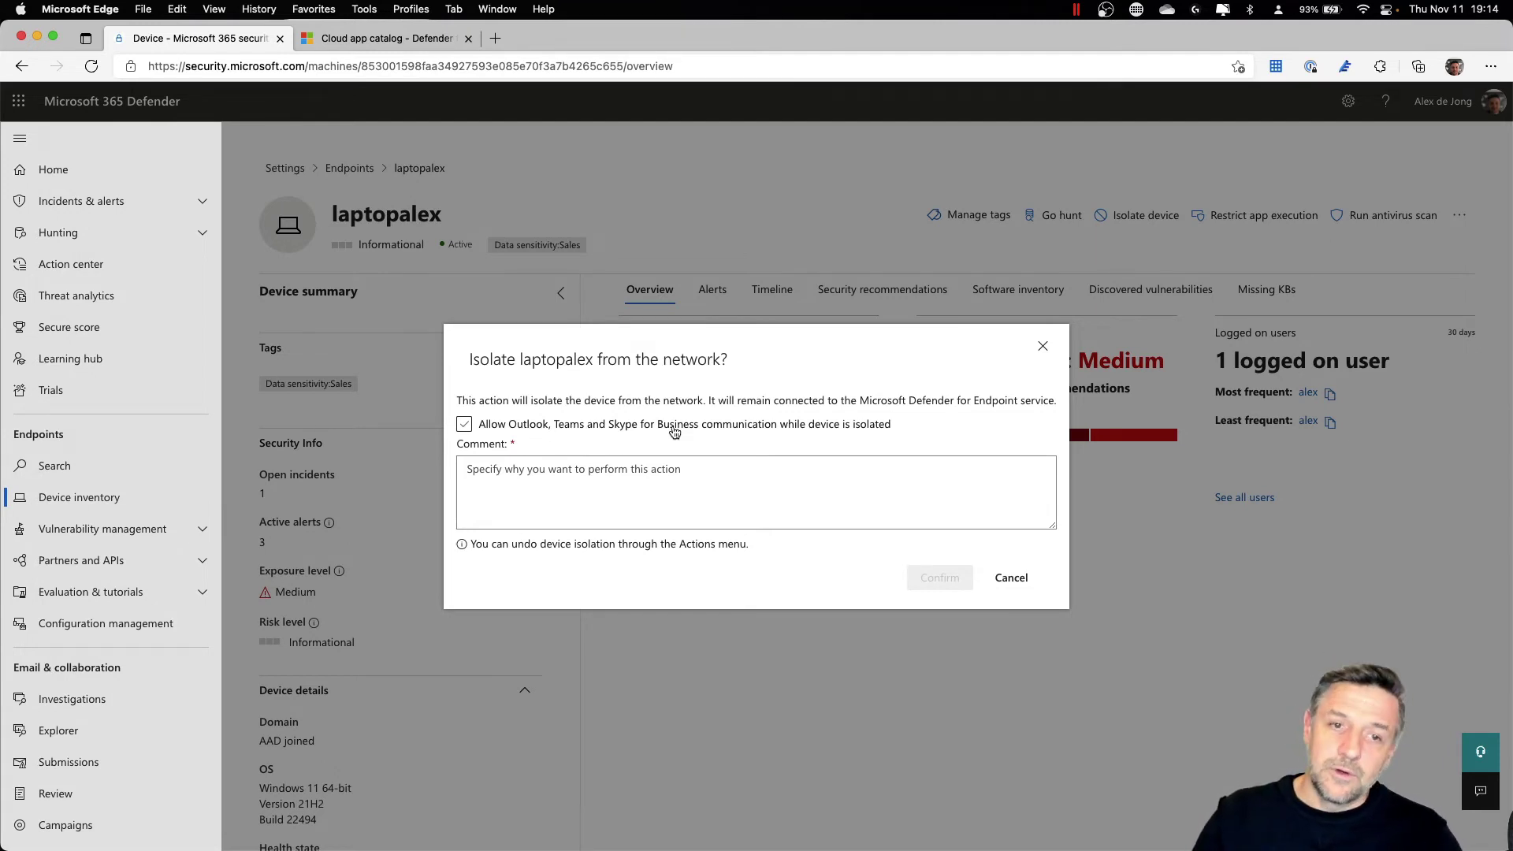
pyautogui.click(674, 432)
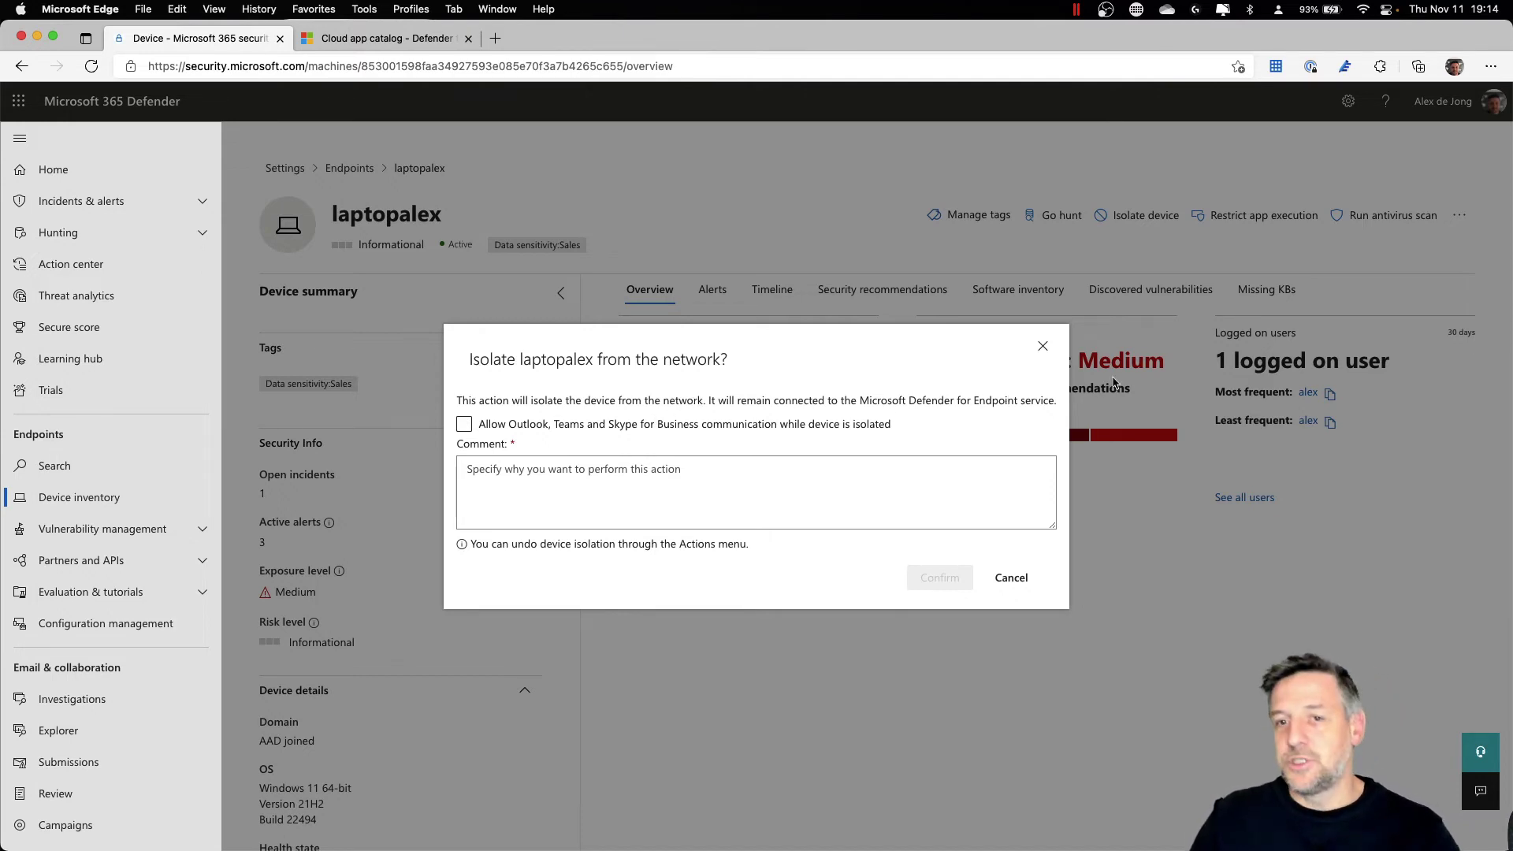
pyautogui.click(1042, 346)
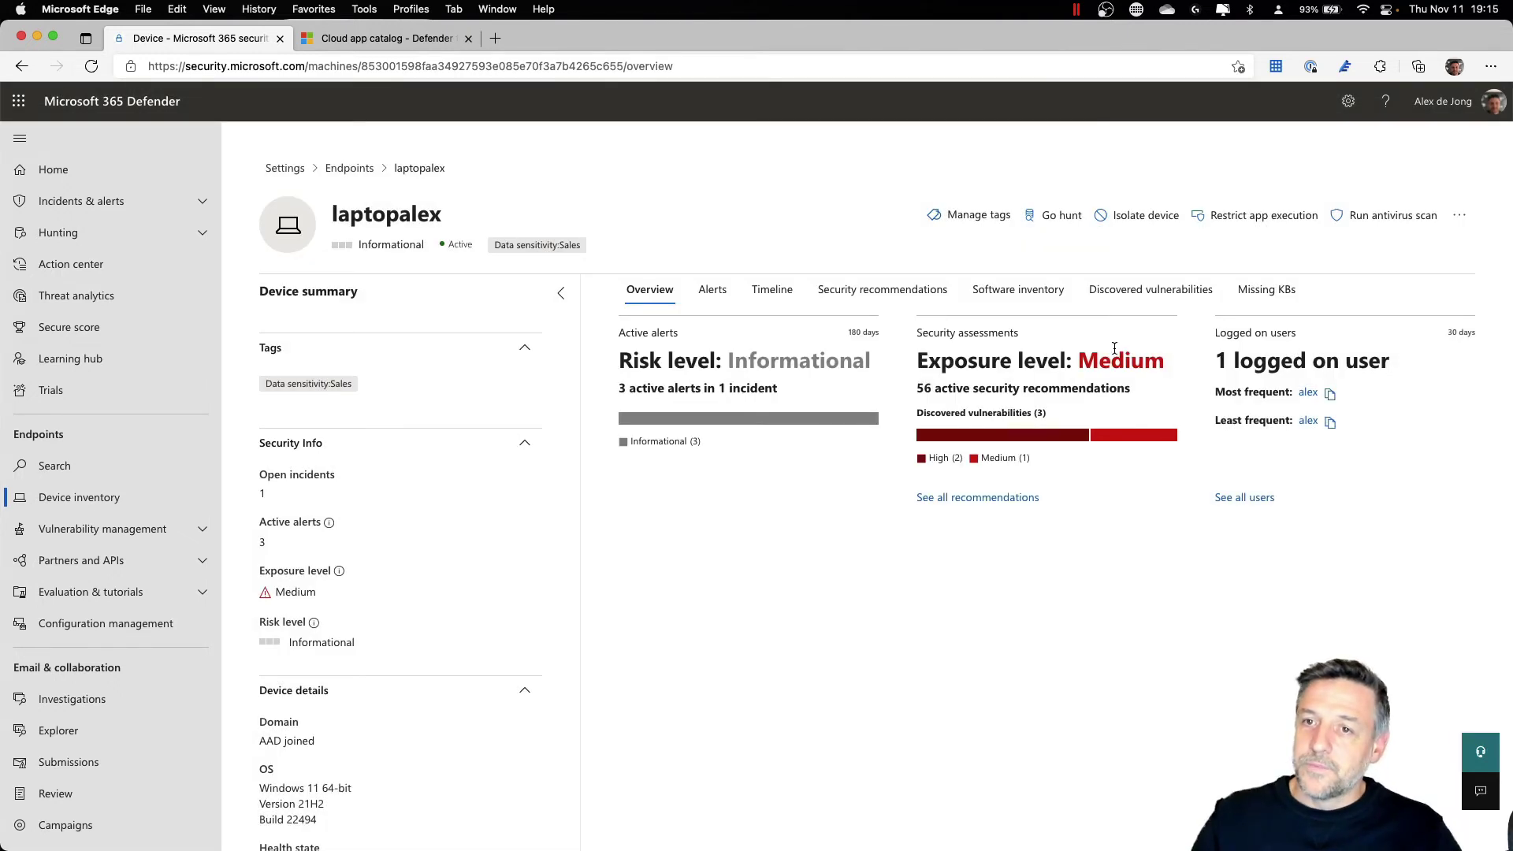
# Preview Restrict app execution and Run antivirus scan without running them, then show more response actions.
pyautogui.click(1254, 223)
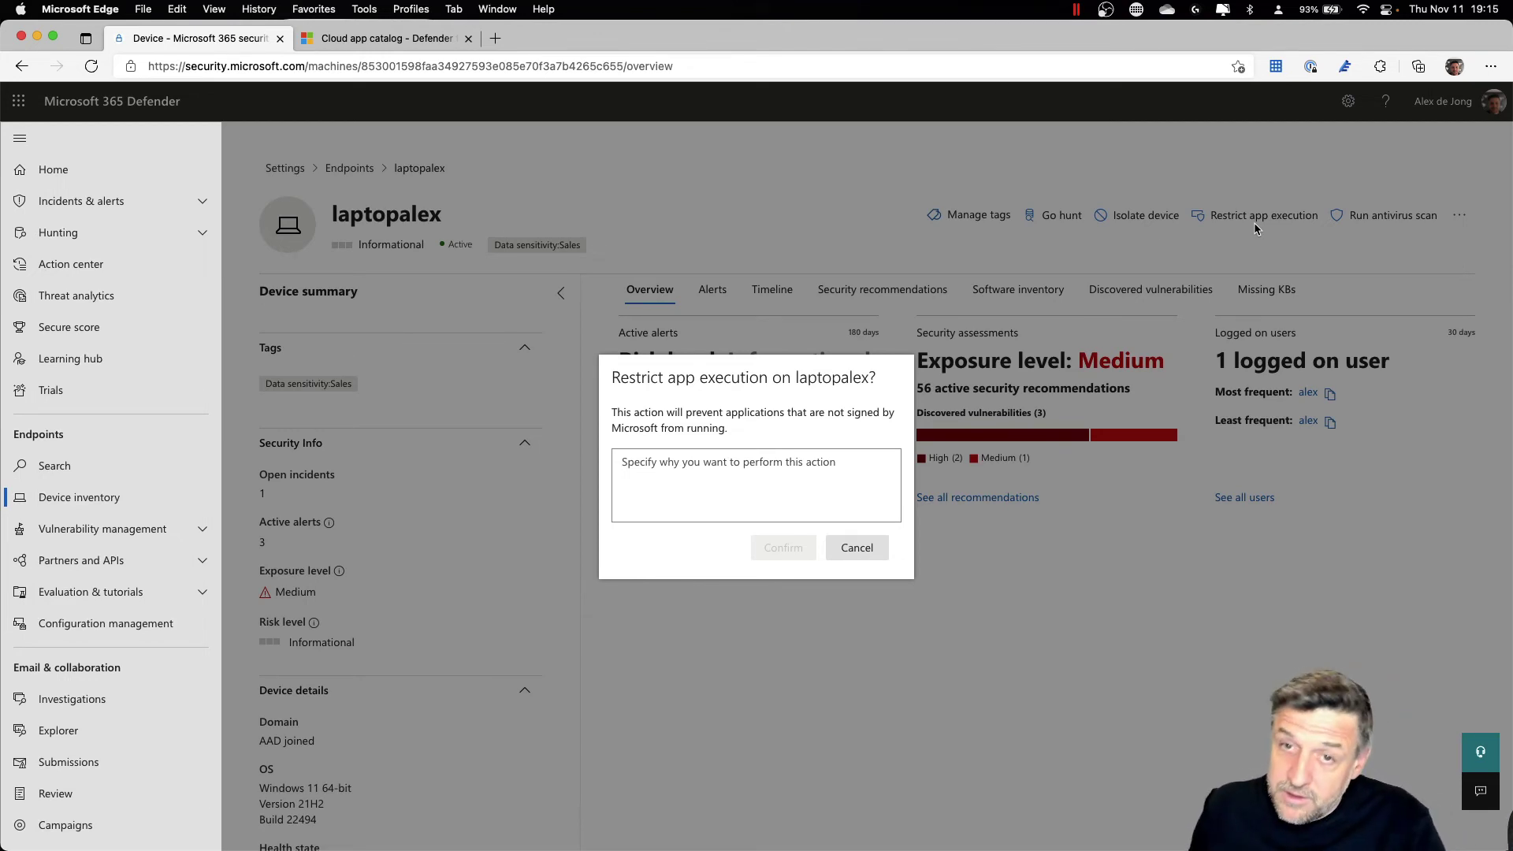
pyautogui.click(876, 553)
pyautogui.click(1391, 216)
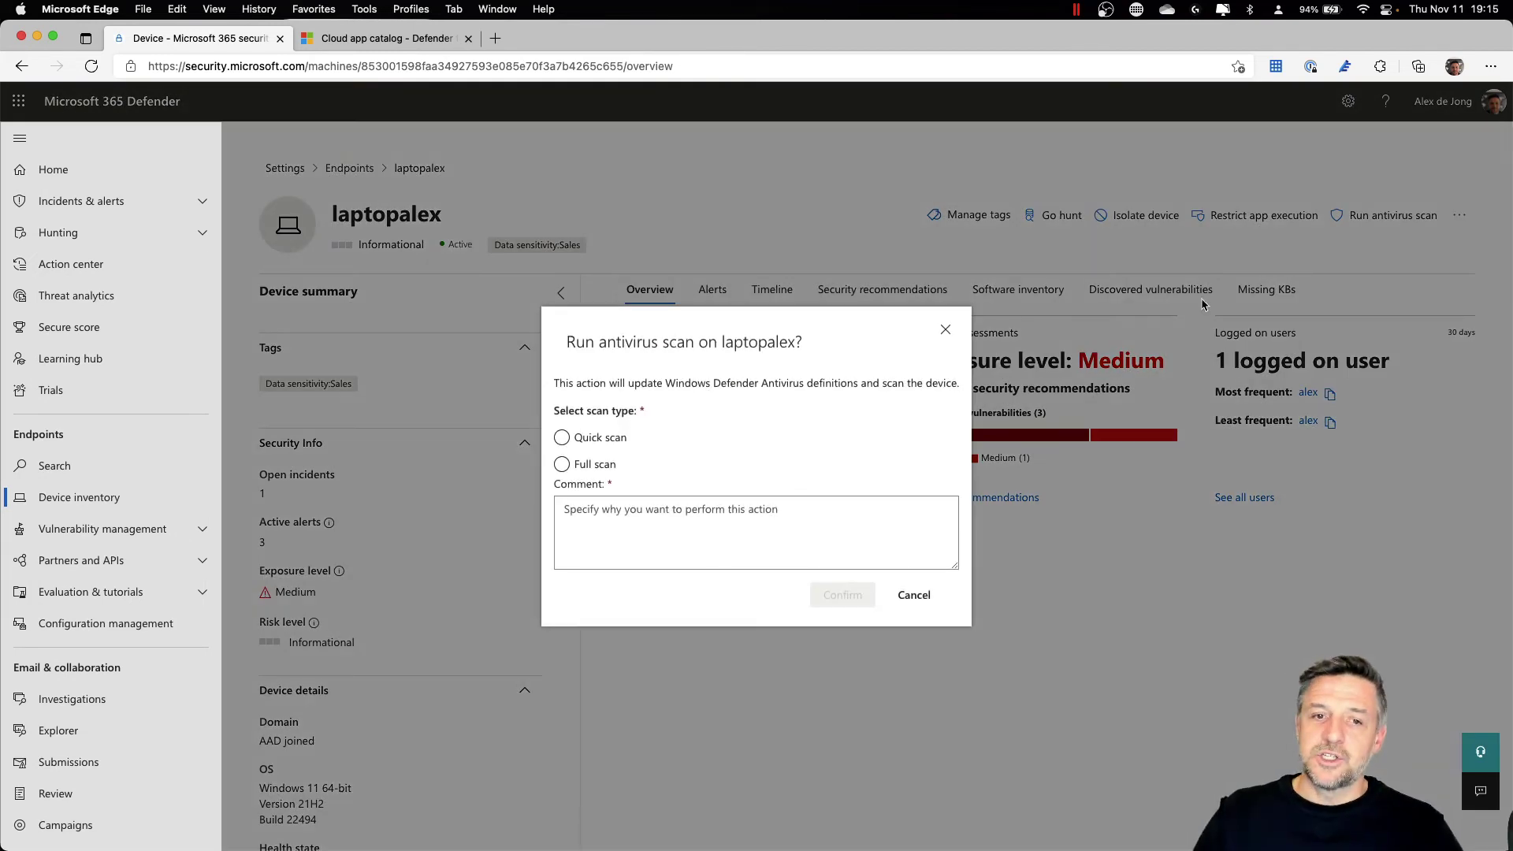
pyautogui.click(946, 329)
pyautogui.click(1459, 215)
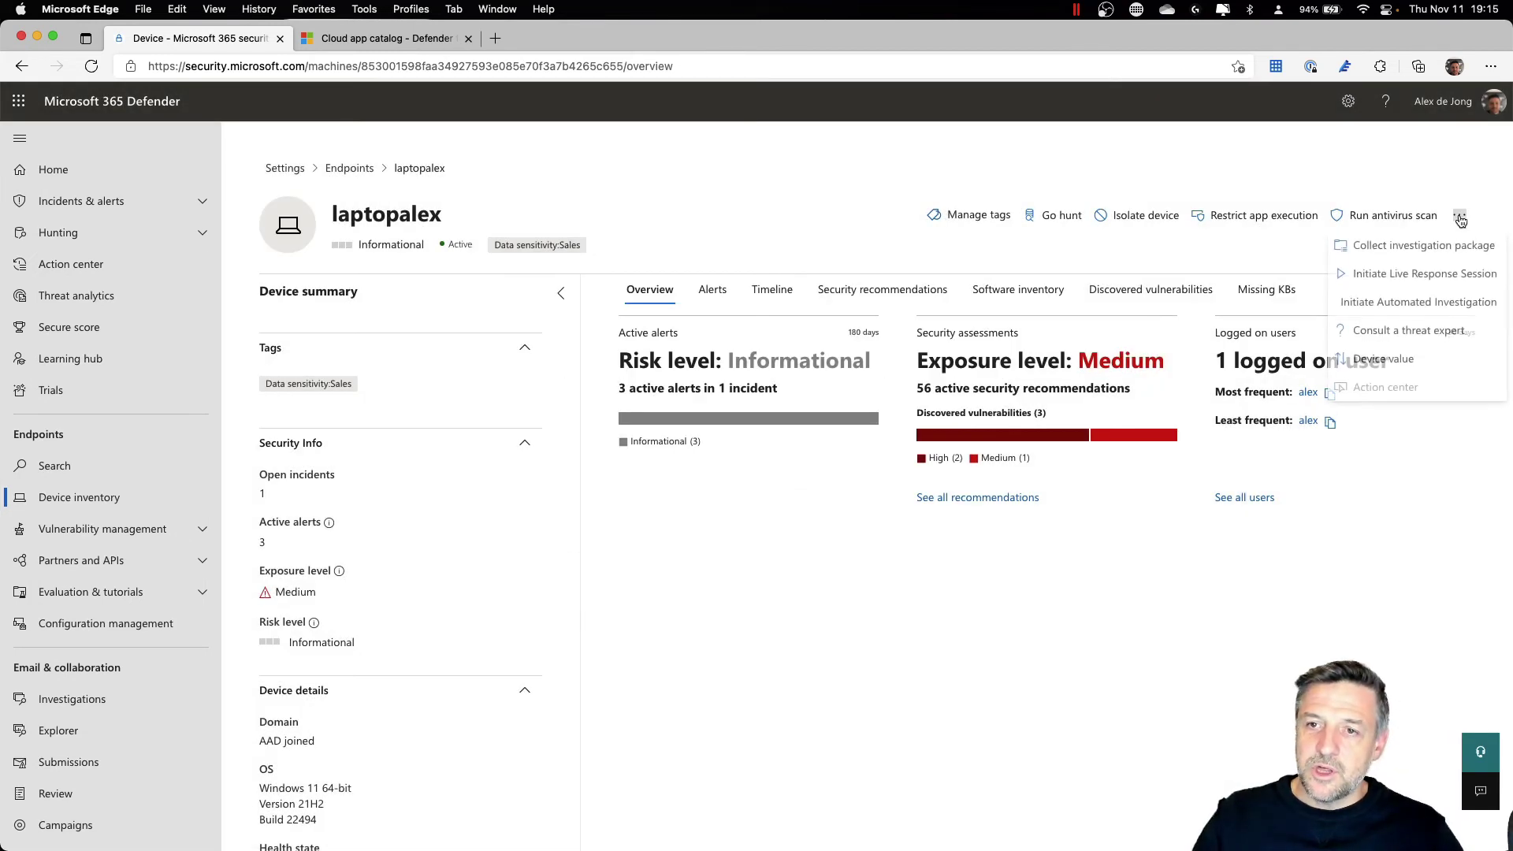
# Start a live response session on laptopalex, then return to its page and reopen the extra actions.
pyautogui.click(1387, 278)
pyautogui.click(785, 513)
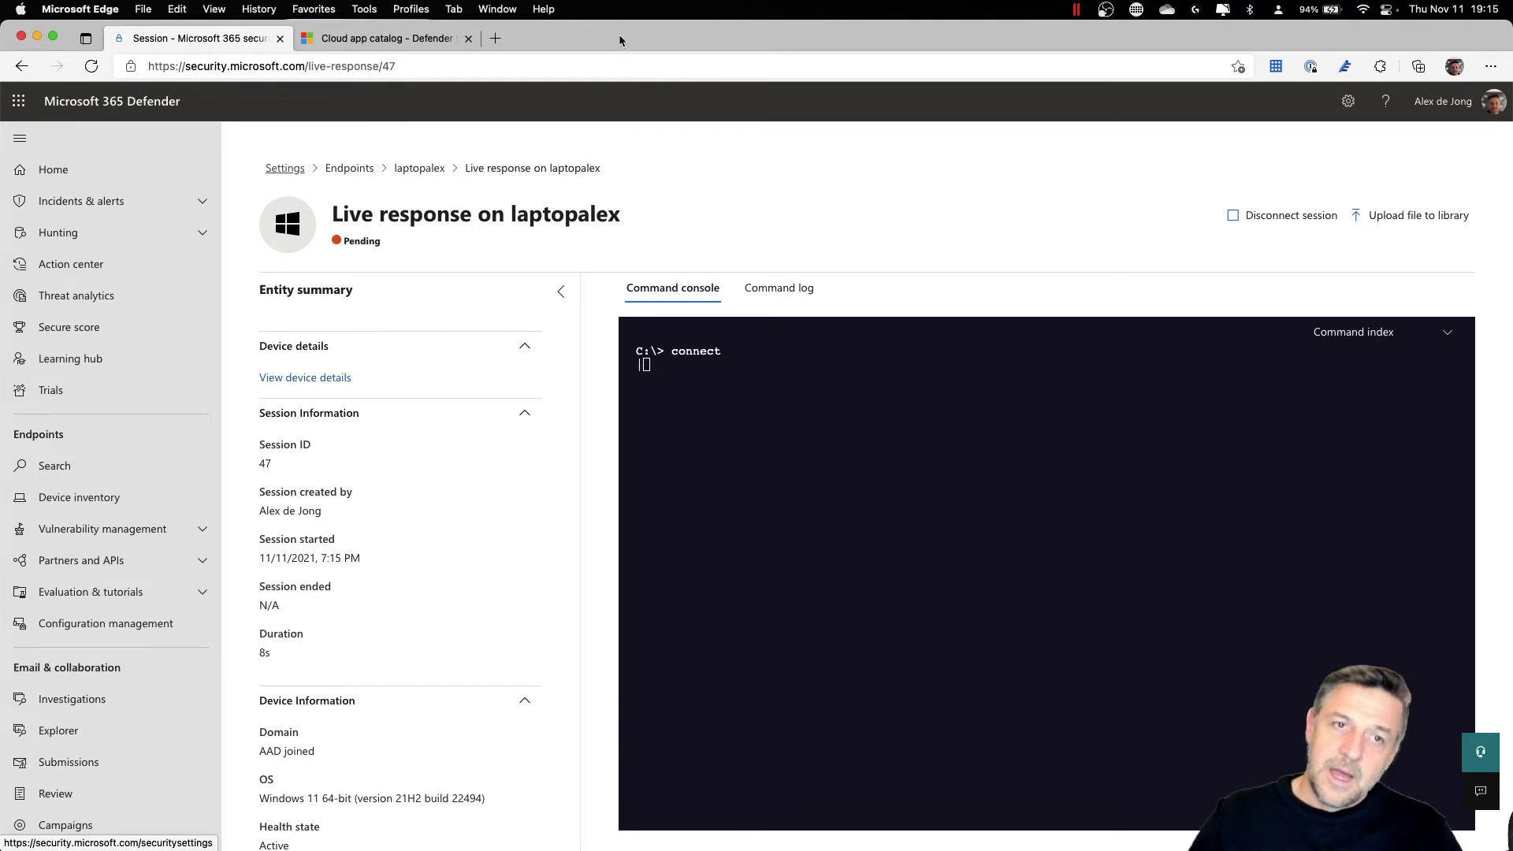
pyautogui.click(428, 173)
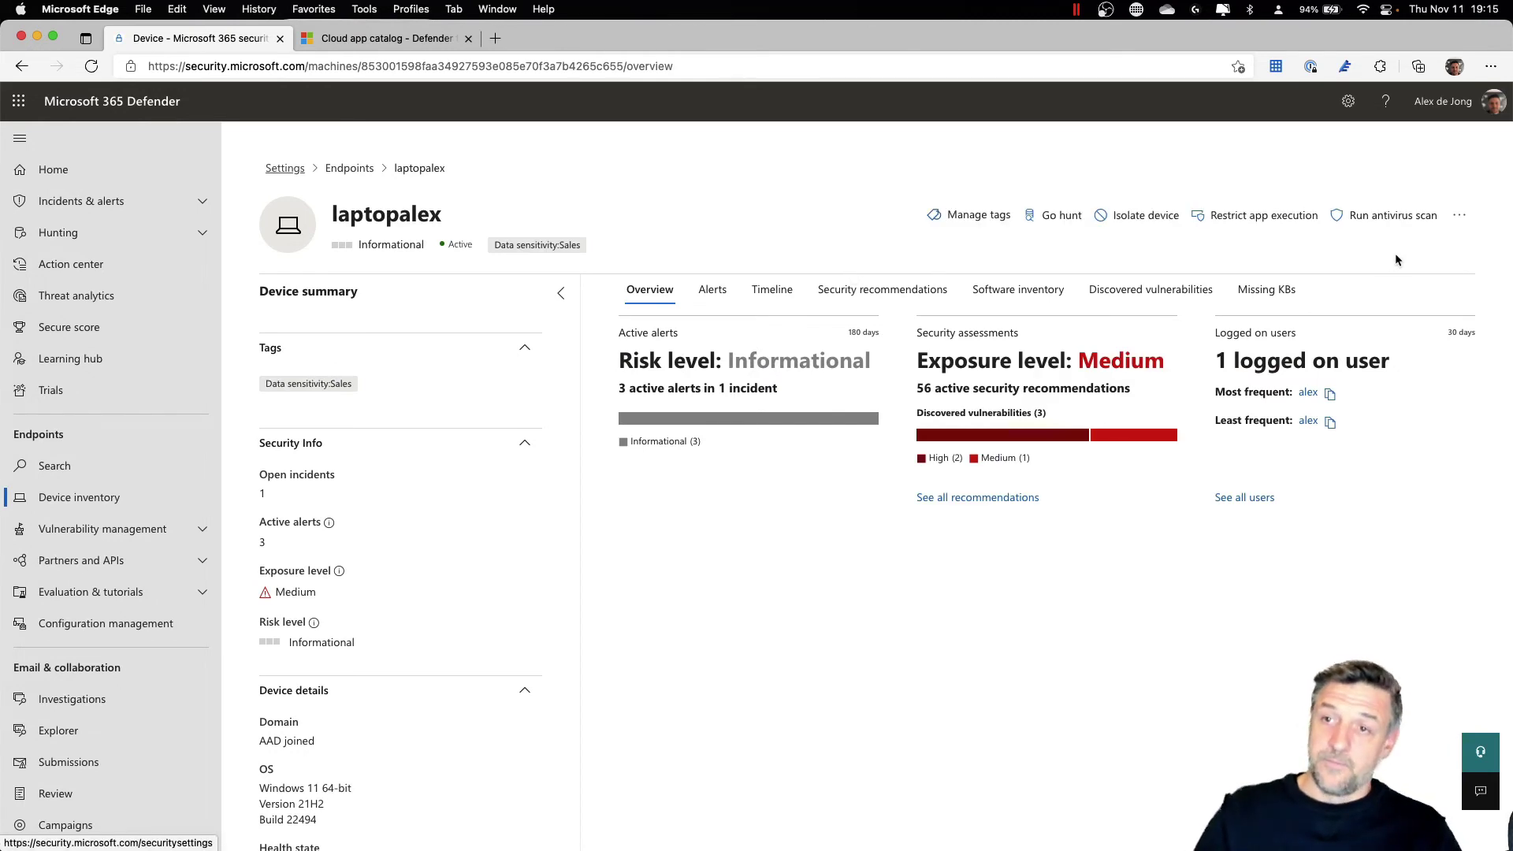
pyautogui.click(1459, 215)
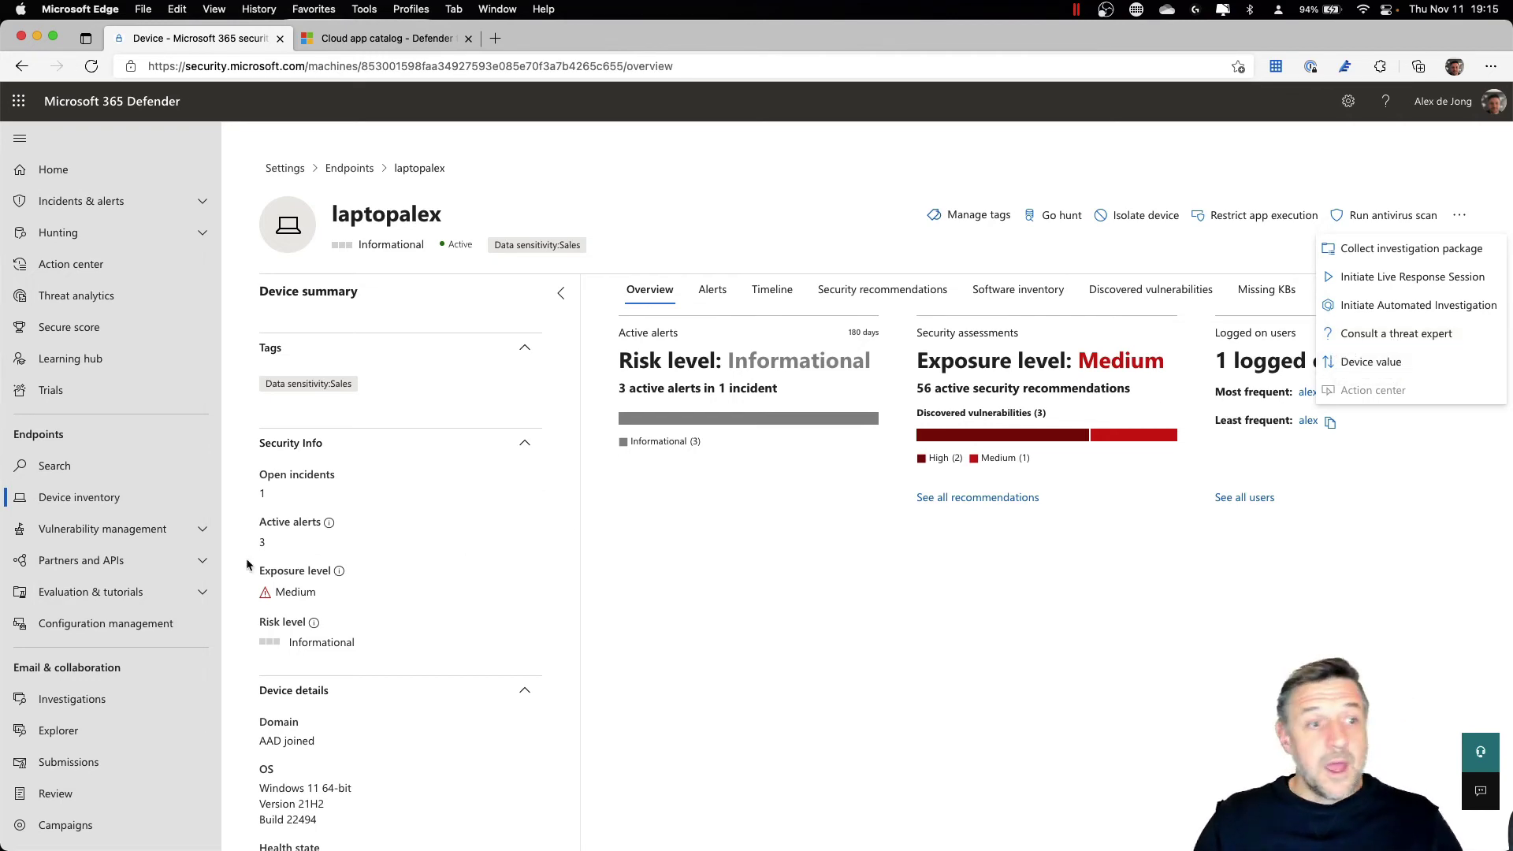
# Open the Vulnerability management Dashboard and scroll through its exposure, software and device cards.
pyautogui.click(91, 529)
pyautogui.click(90, 561)
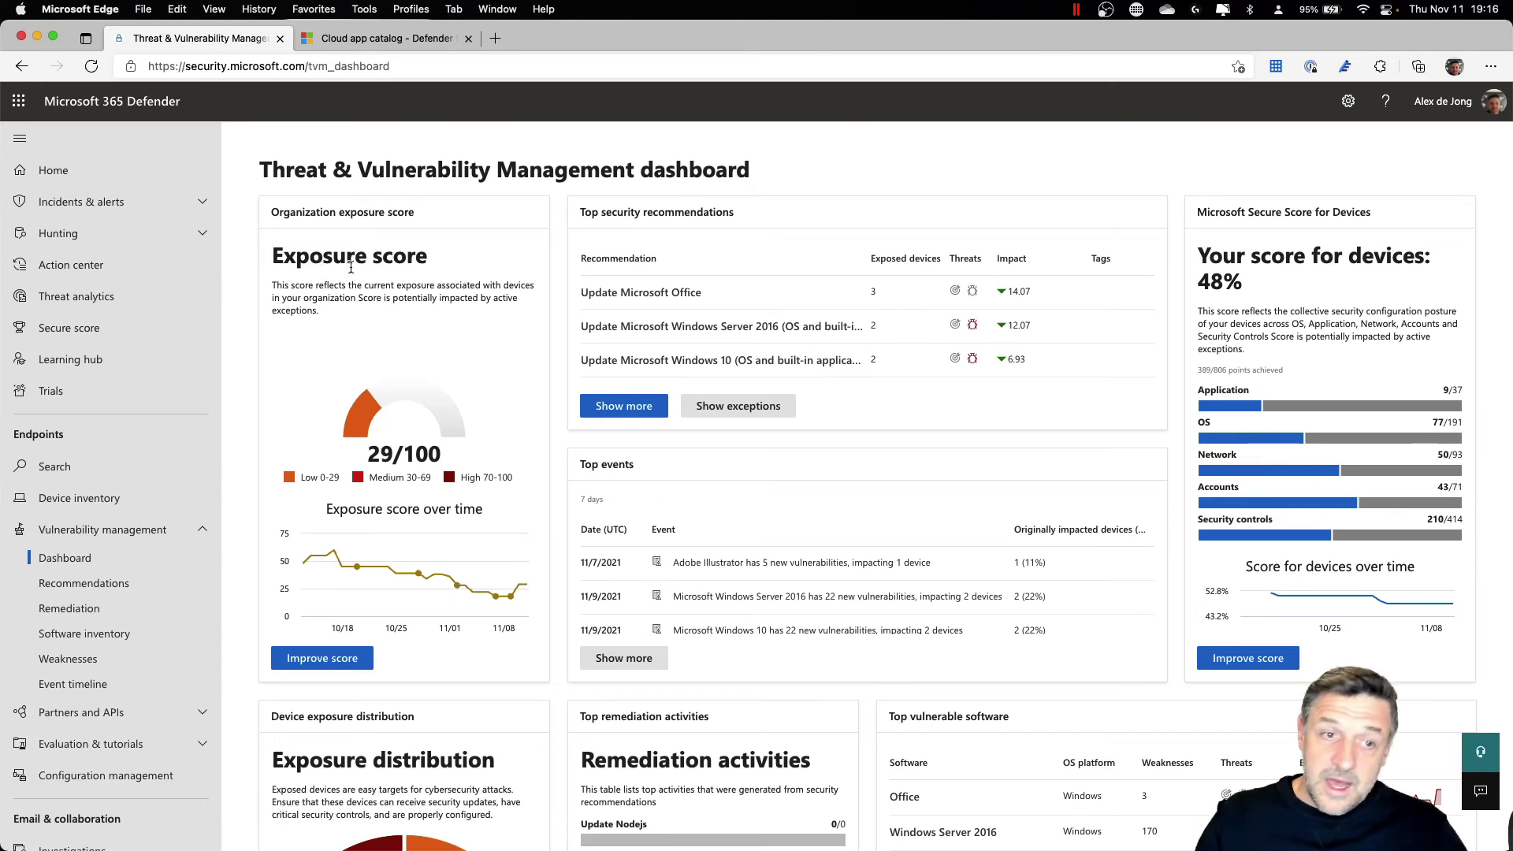
pyautogui.scroll(-1, 339, 370)
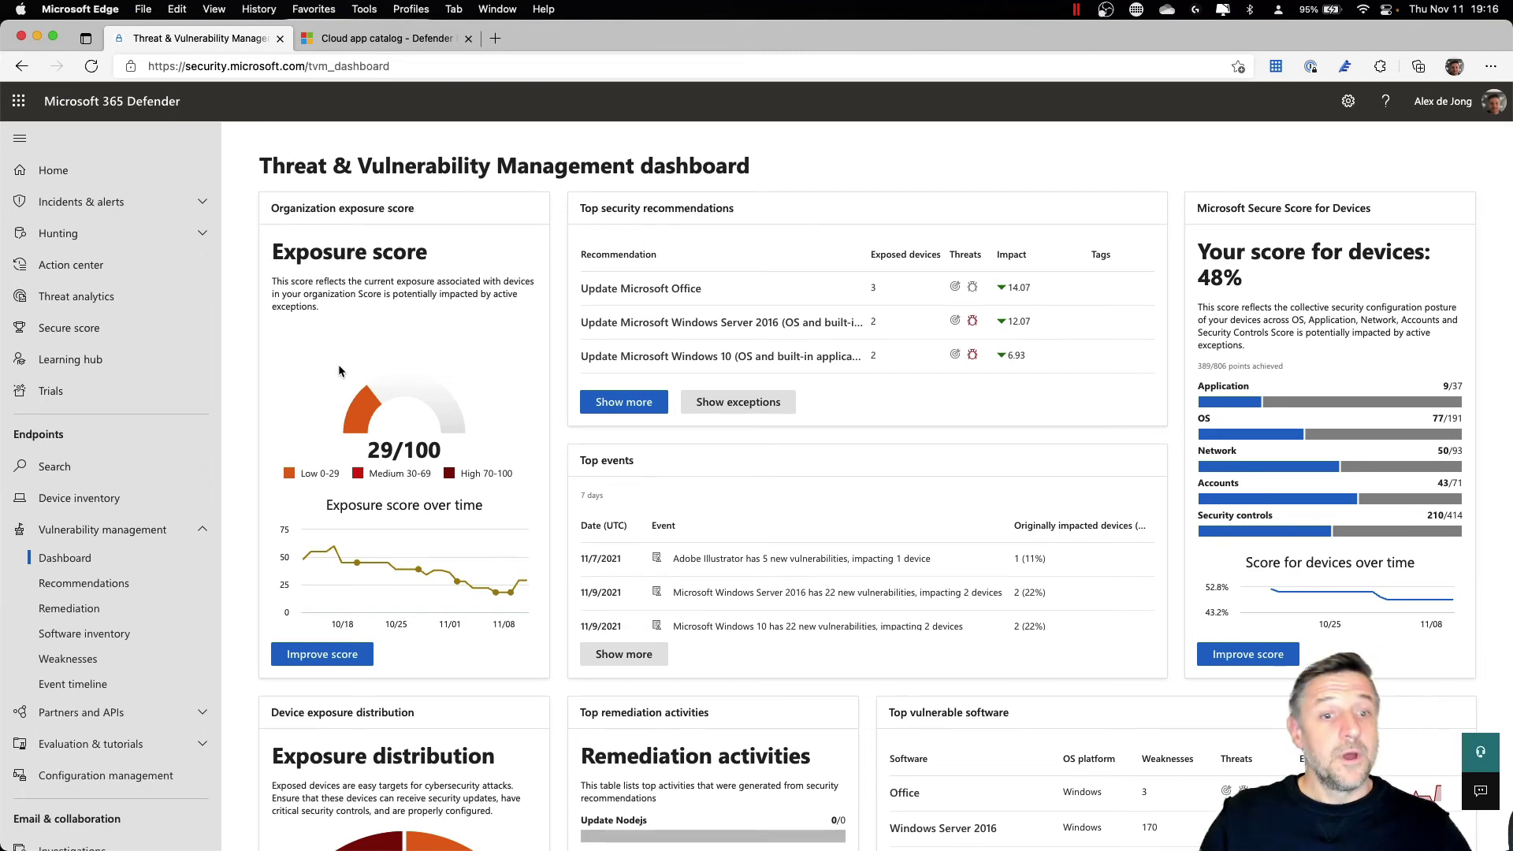
pyautogui.scroll(-5, 826, 399)
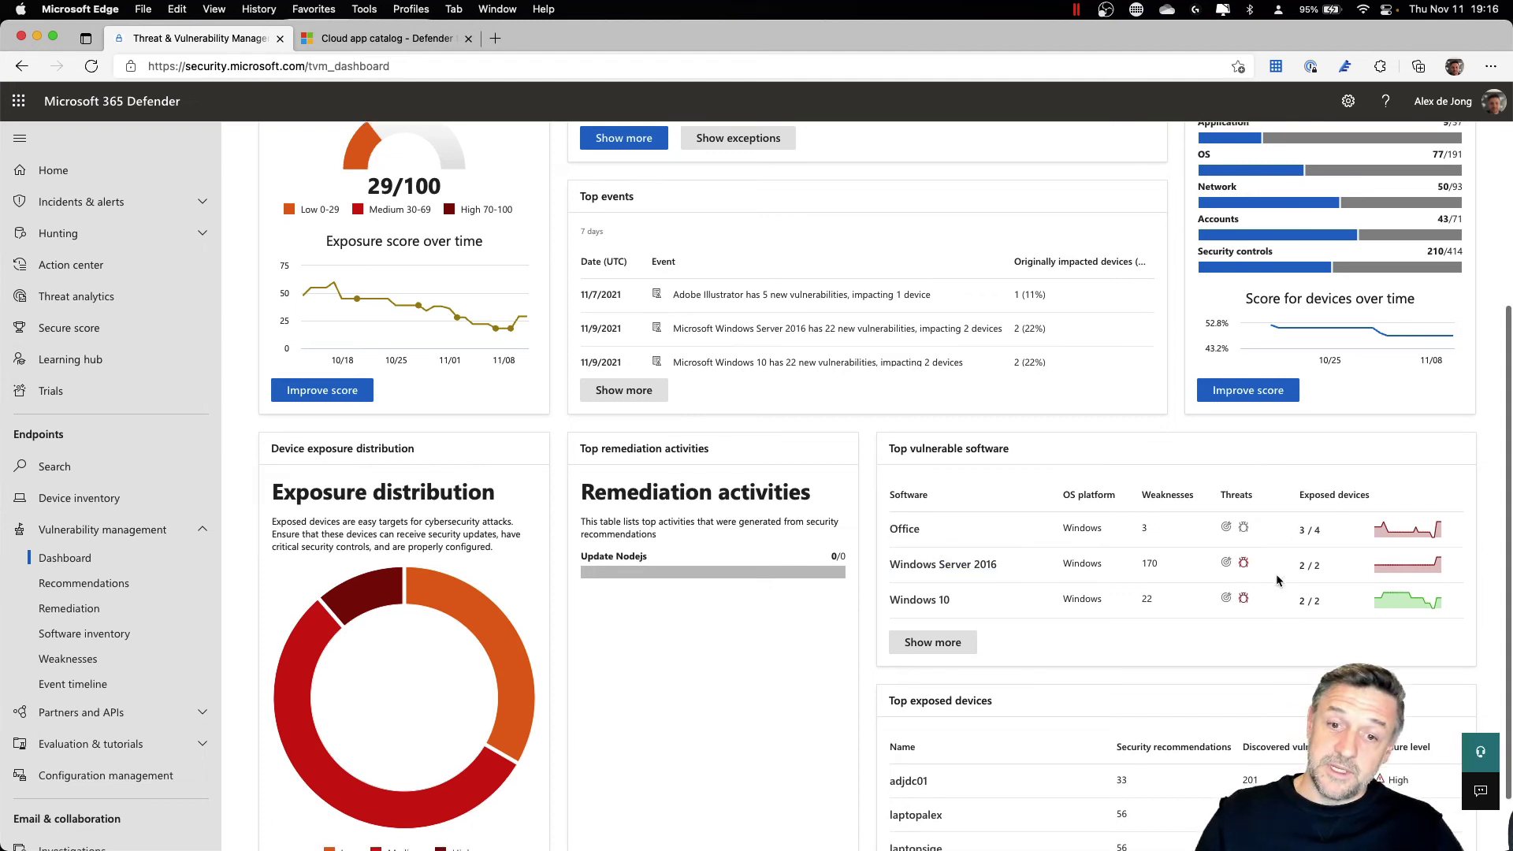
pyautogui.scroll(-2, 1276, 579)
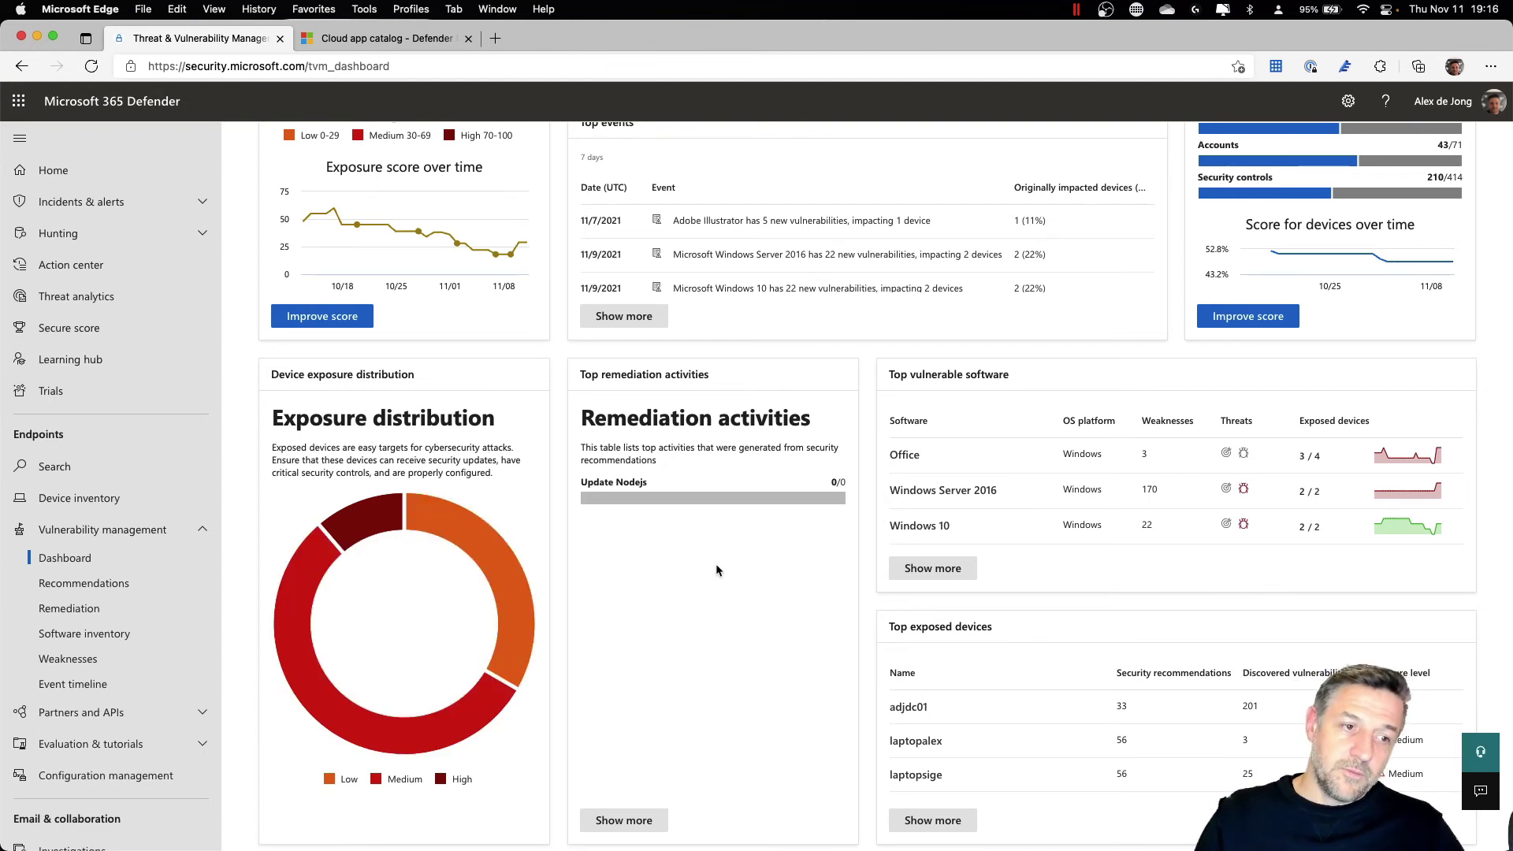
# Browse Recommendations, Remediation, Software inventory and Weaknesses, ending on the Event timeline with 63 new vulnerabilities.
pyautogui.click(75, 584)
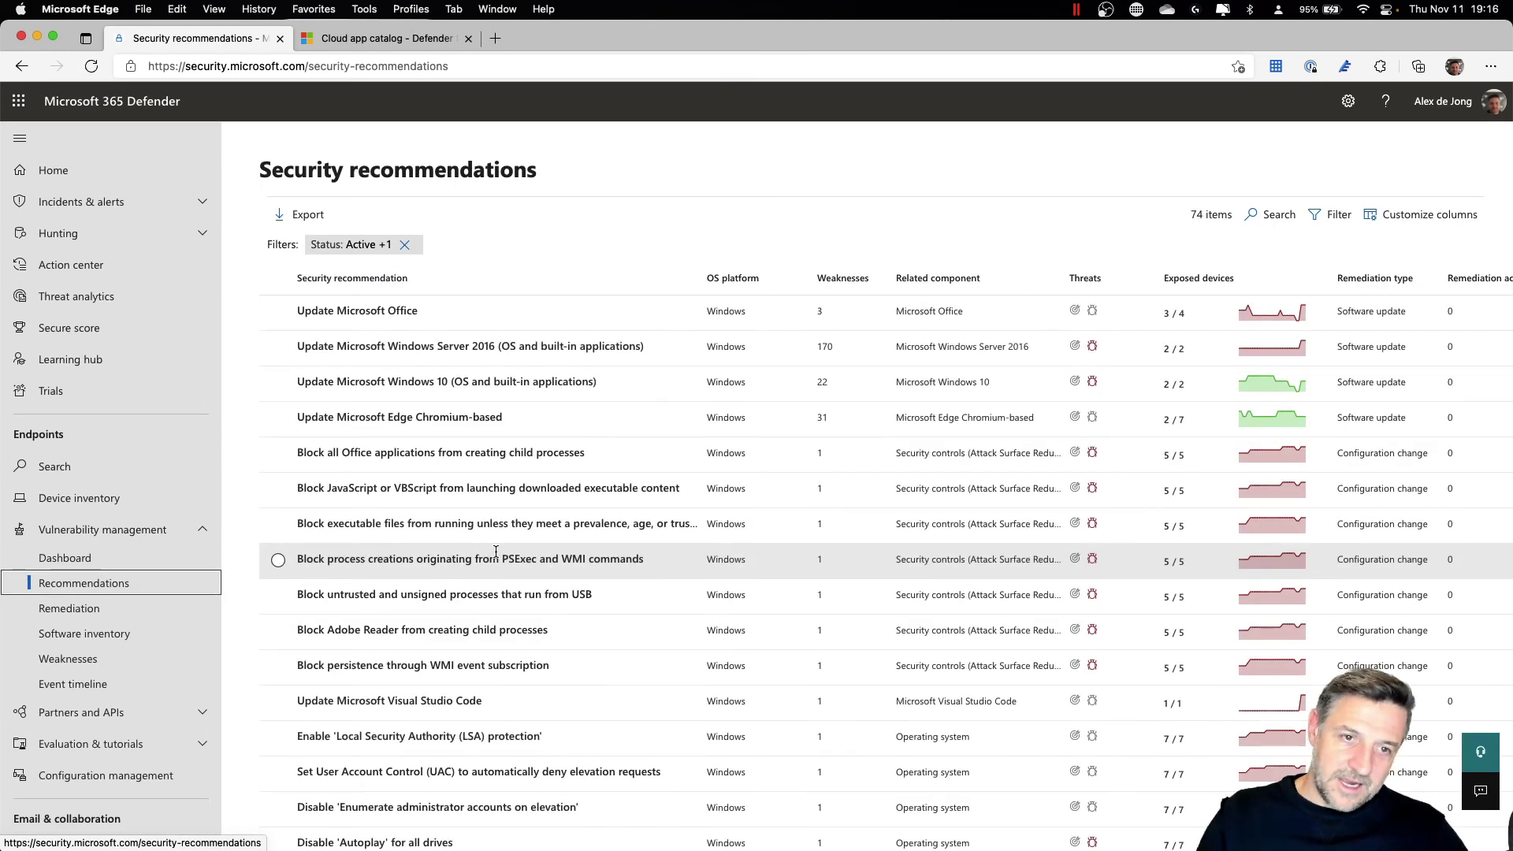
pyautogui.click(69, 609)
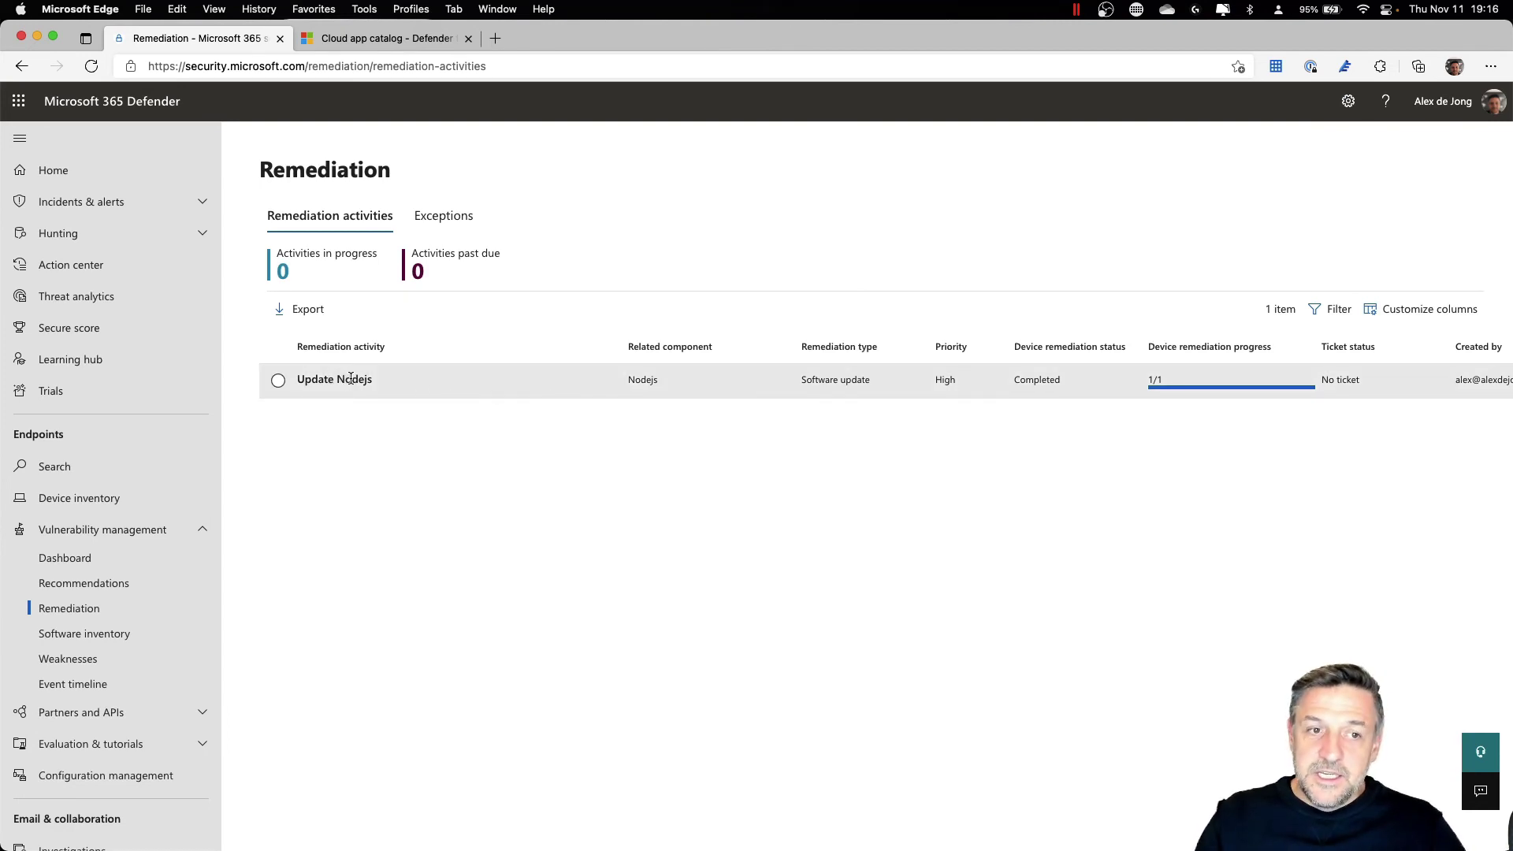
pyautogui.click(110, 636)
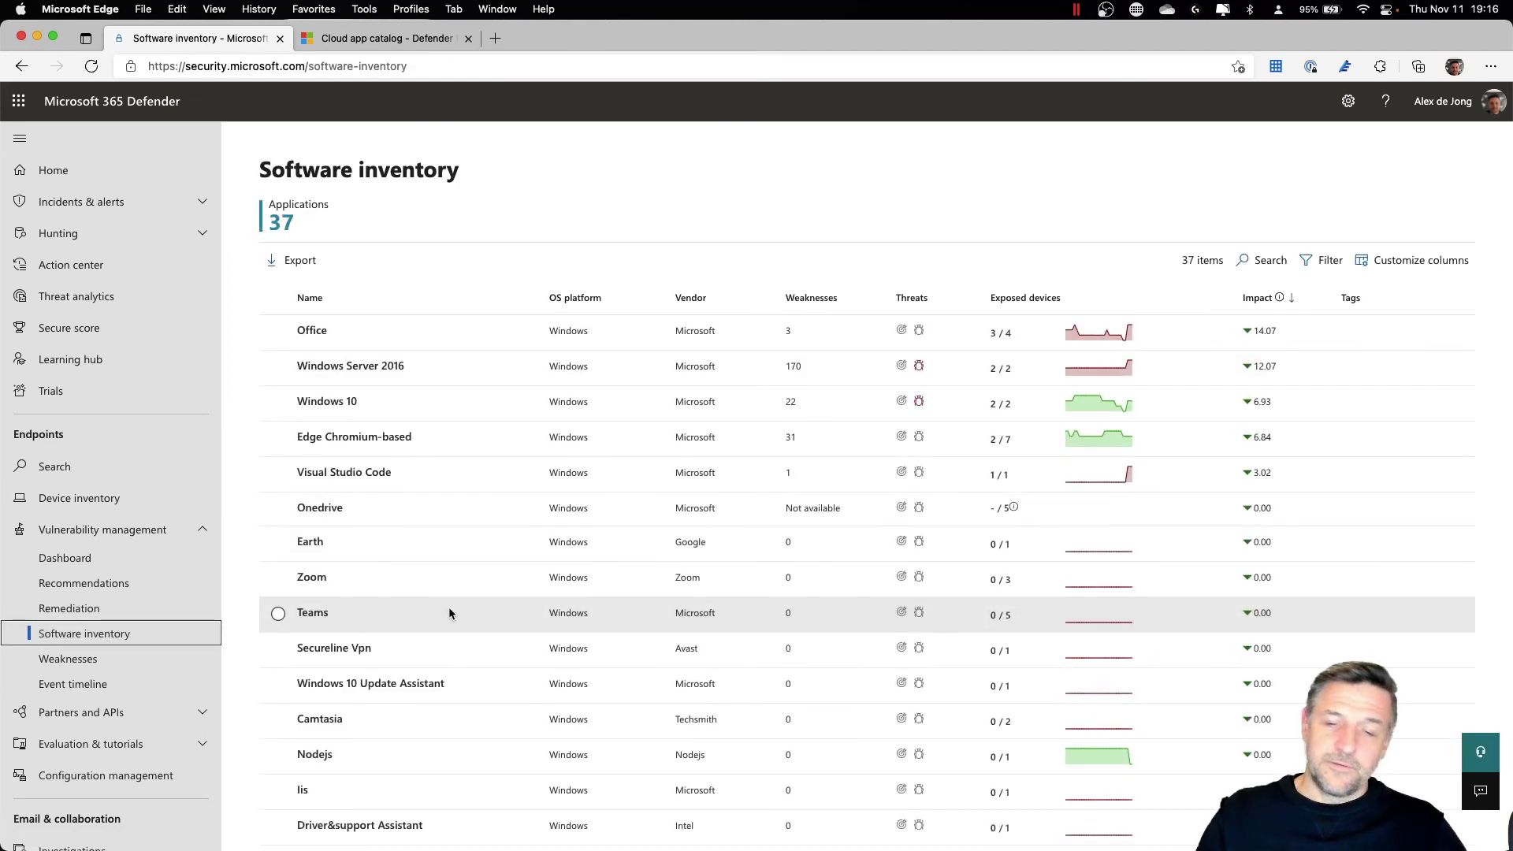
pyautogui.click(93, 659)
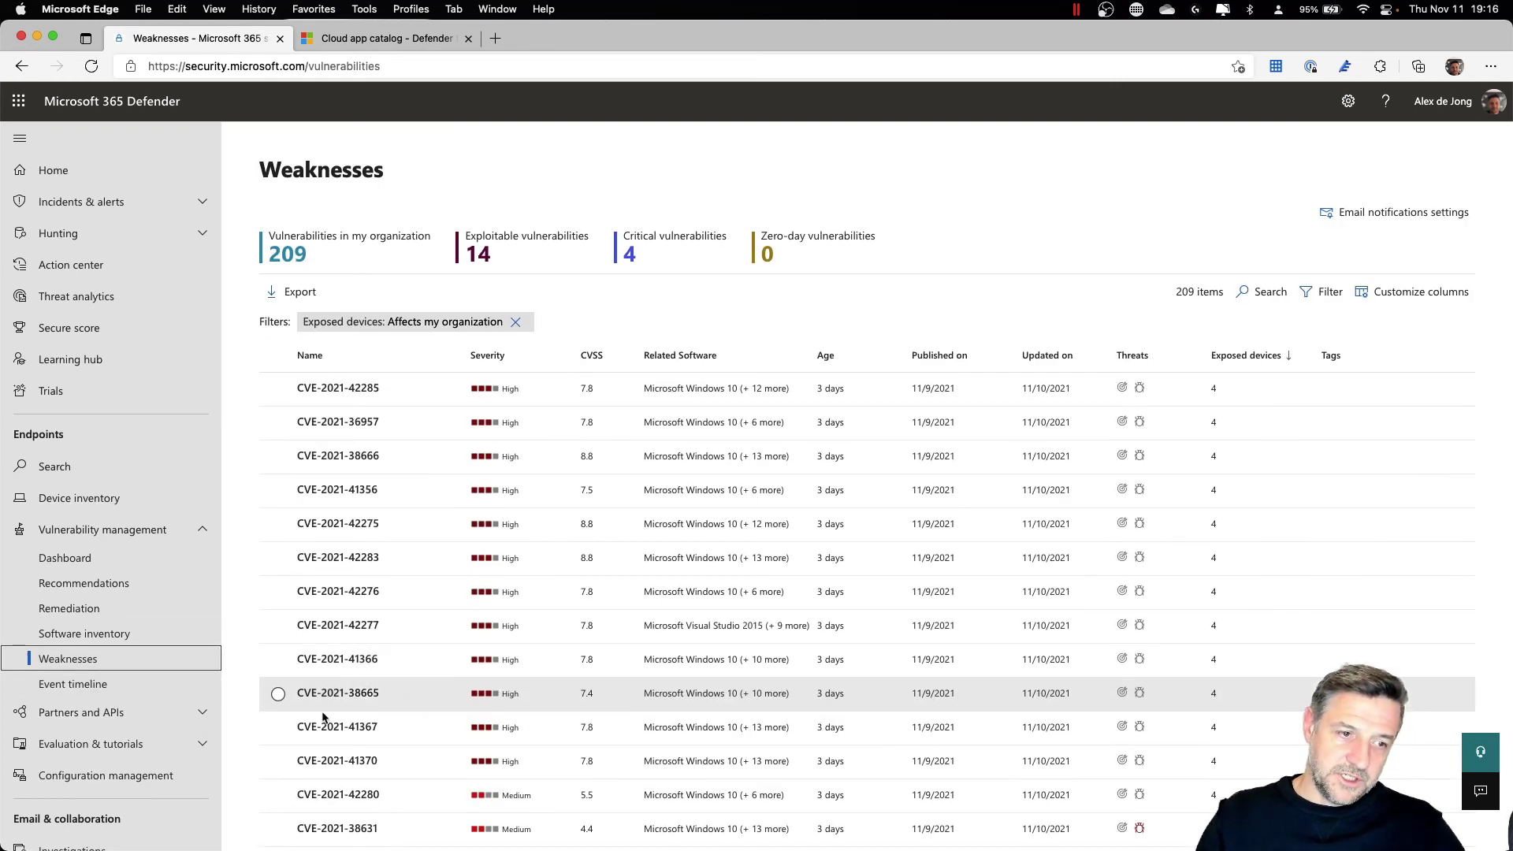
pyautogui.click(110, 711)
pyautogui.click(113, 692)
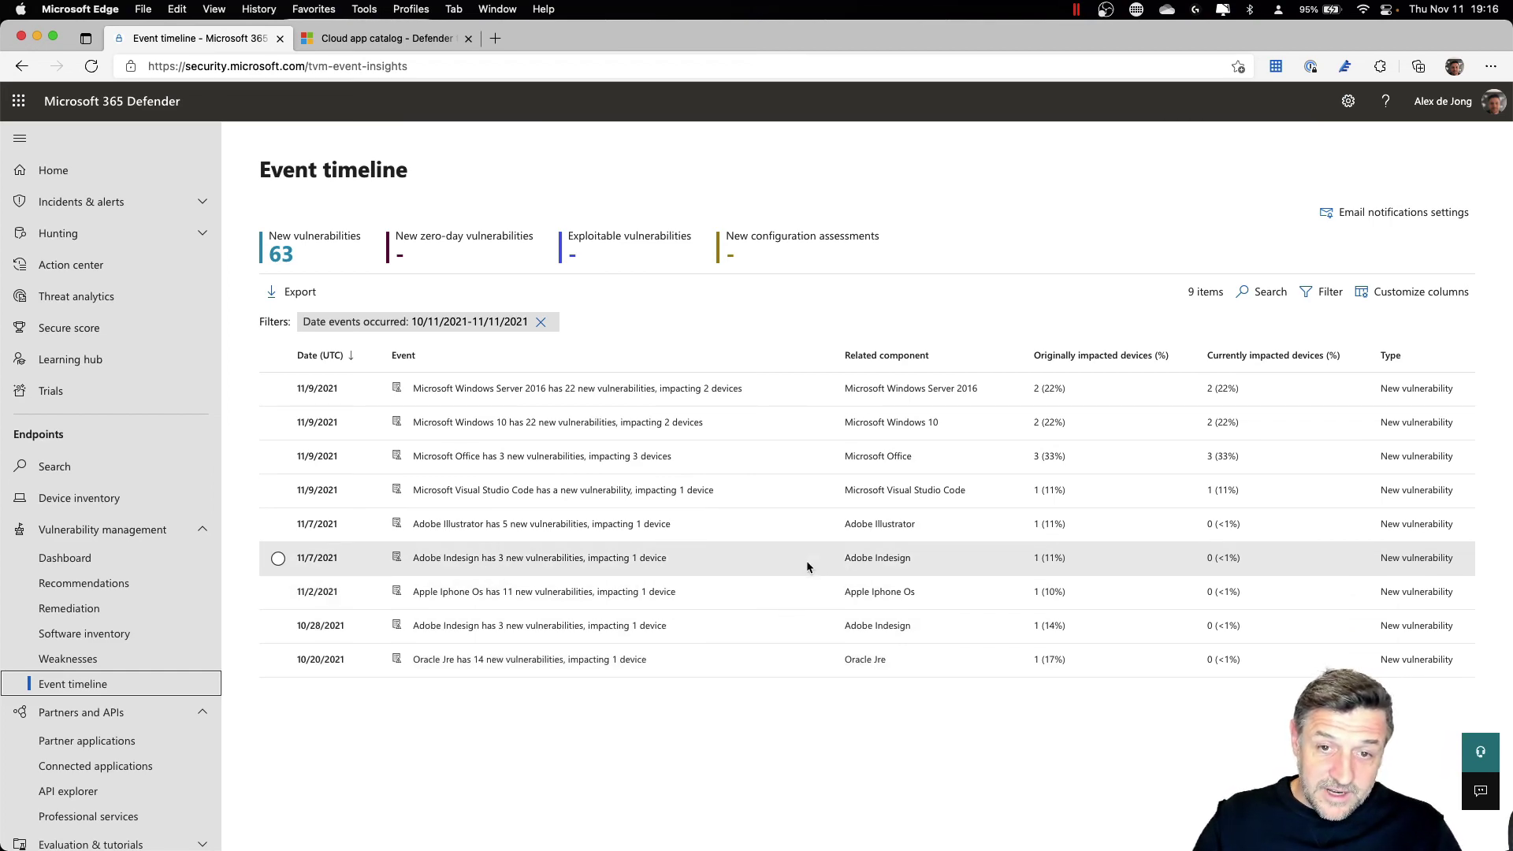
pyautogui.scroll(5, 805, 558)
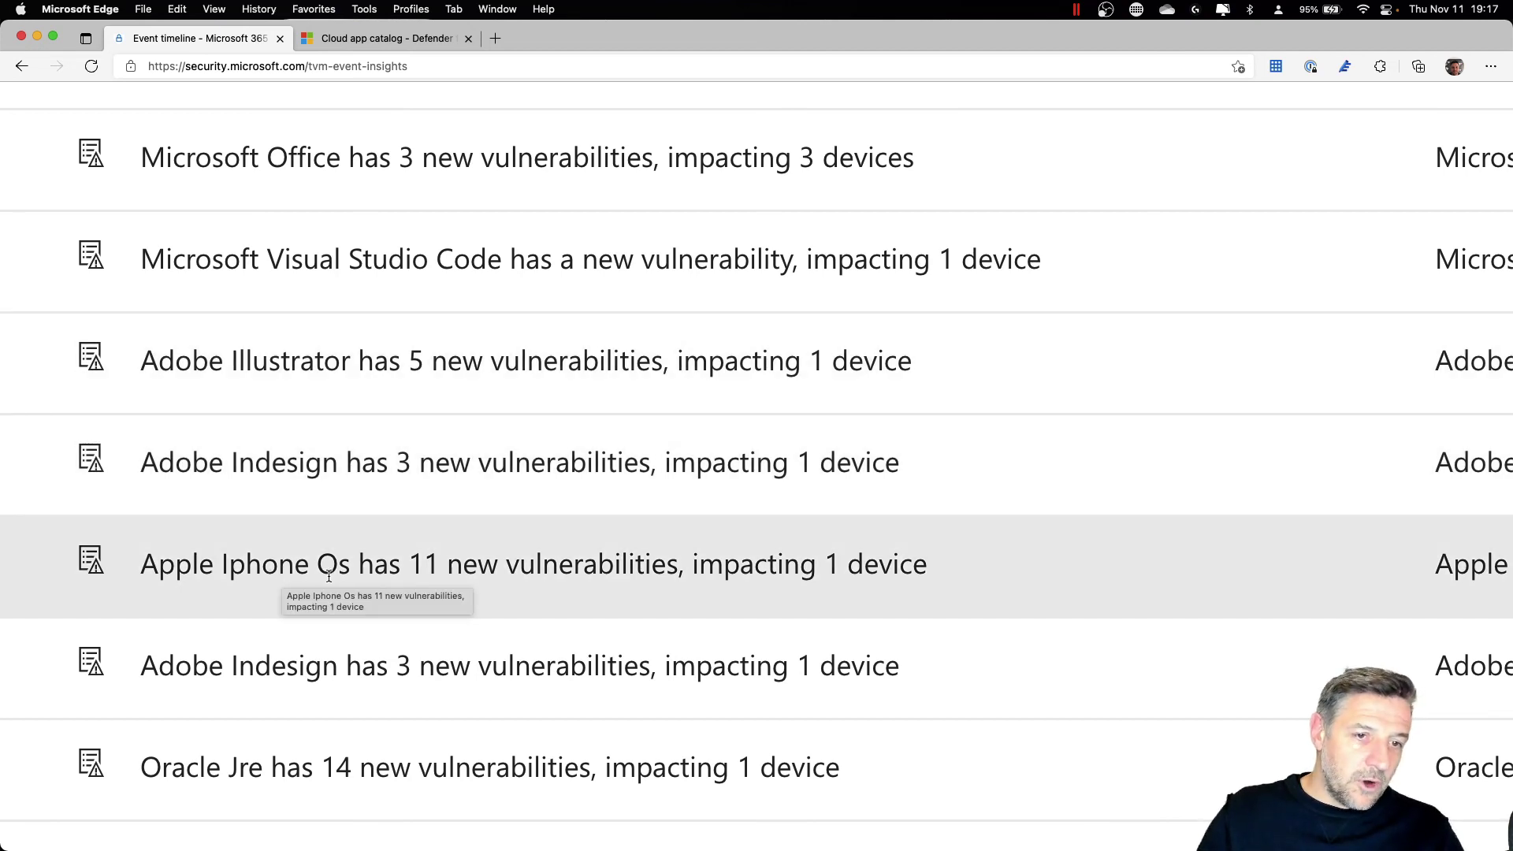
pyautogui.hscroll(10, 541, 582)
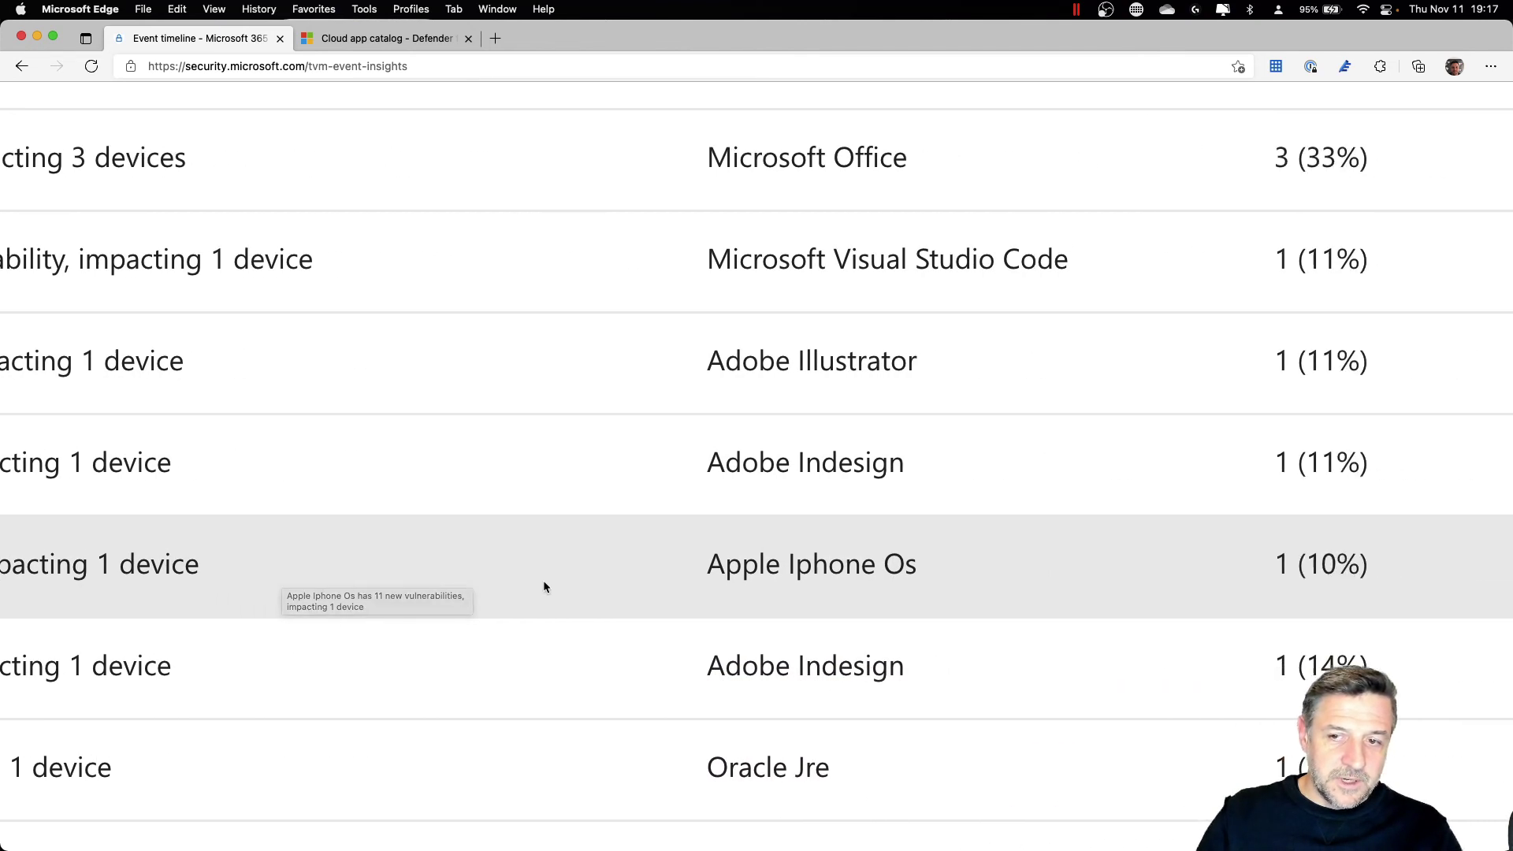
pyautogui.hscroll(-10, 461, 577)
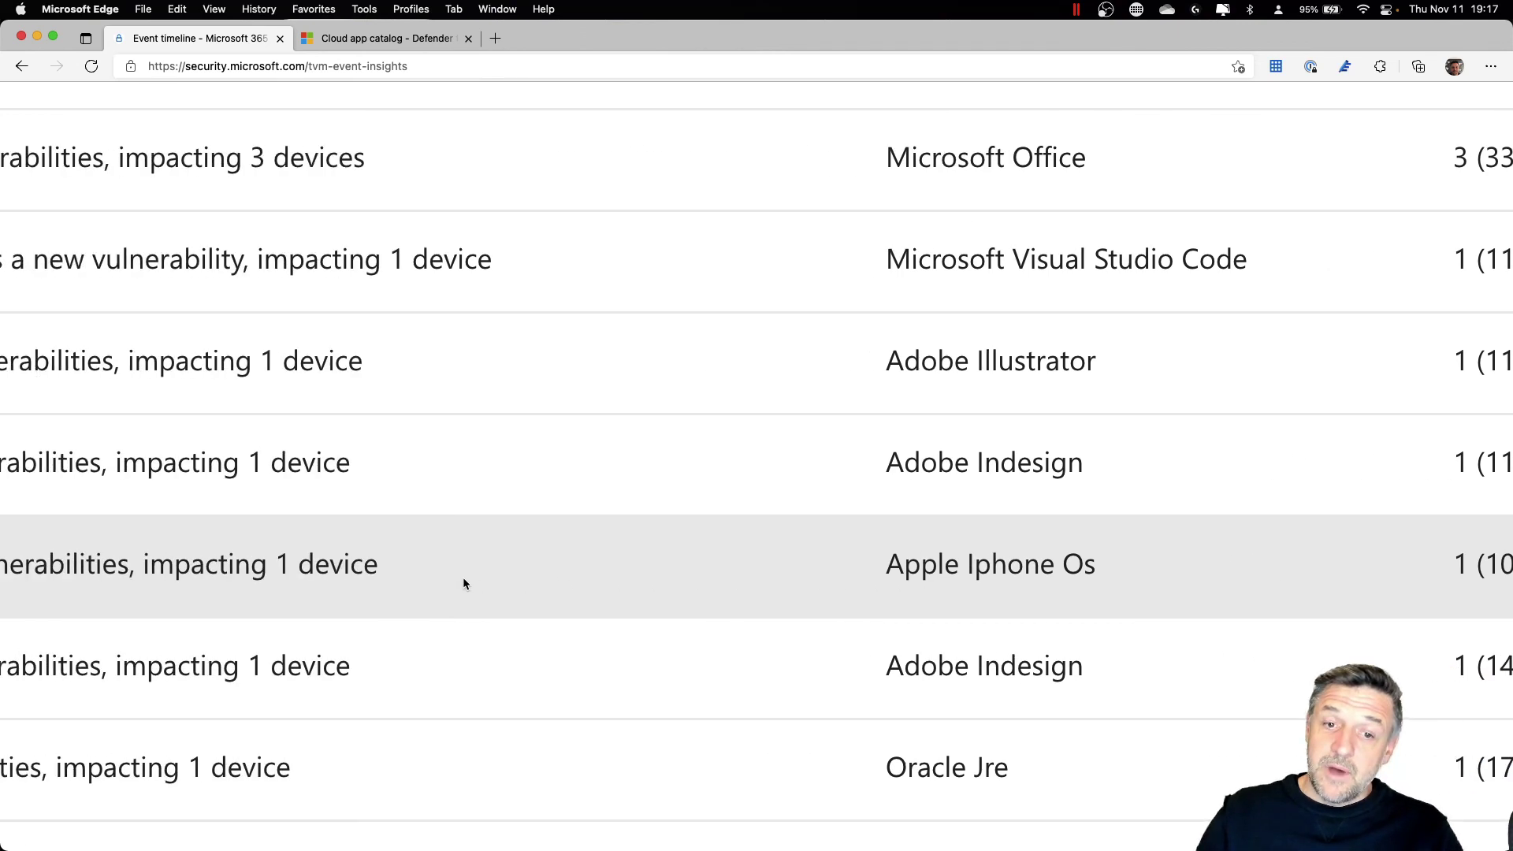
pyautogui.hscroll(-5, 462, 577)
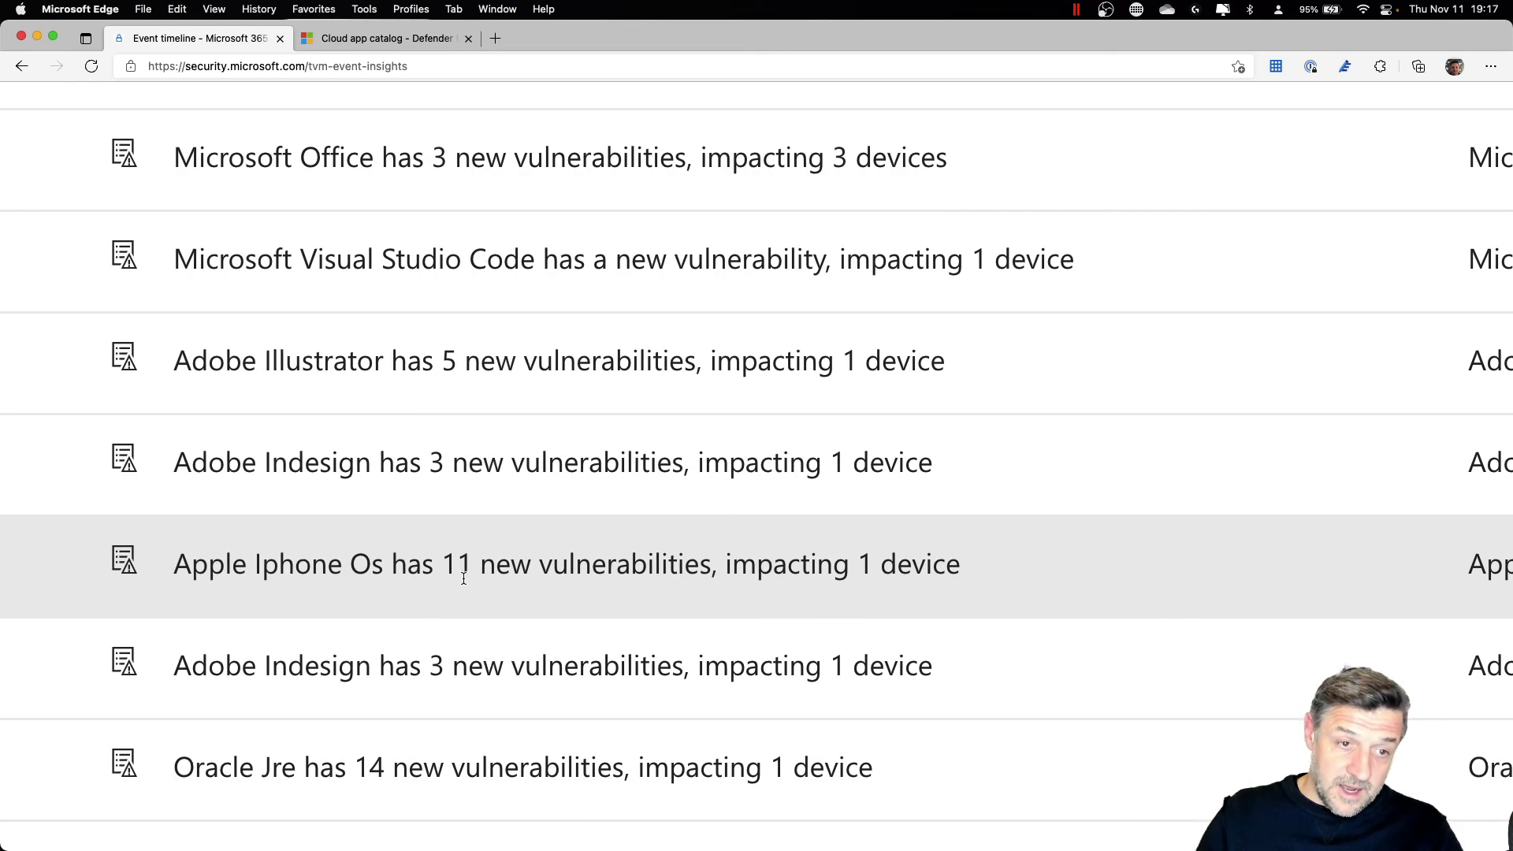
pyautogui.scroll(-3, 463, 579)
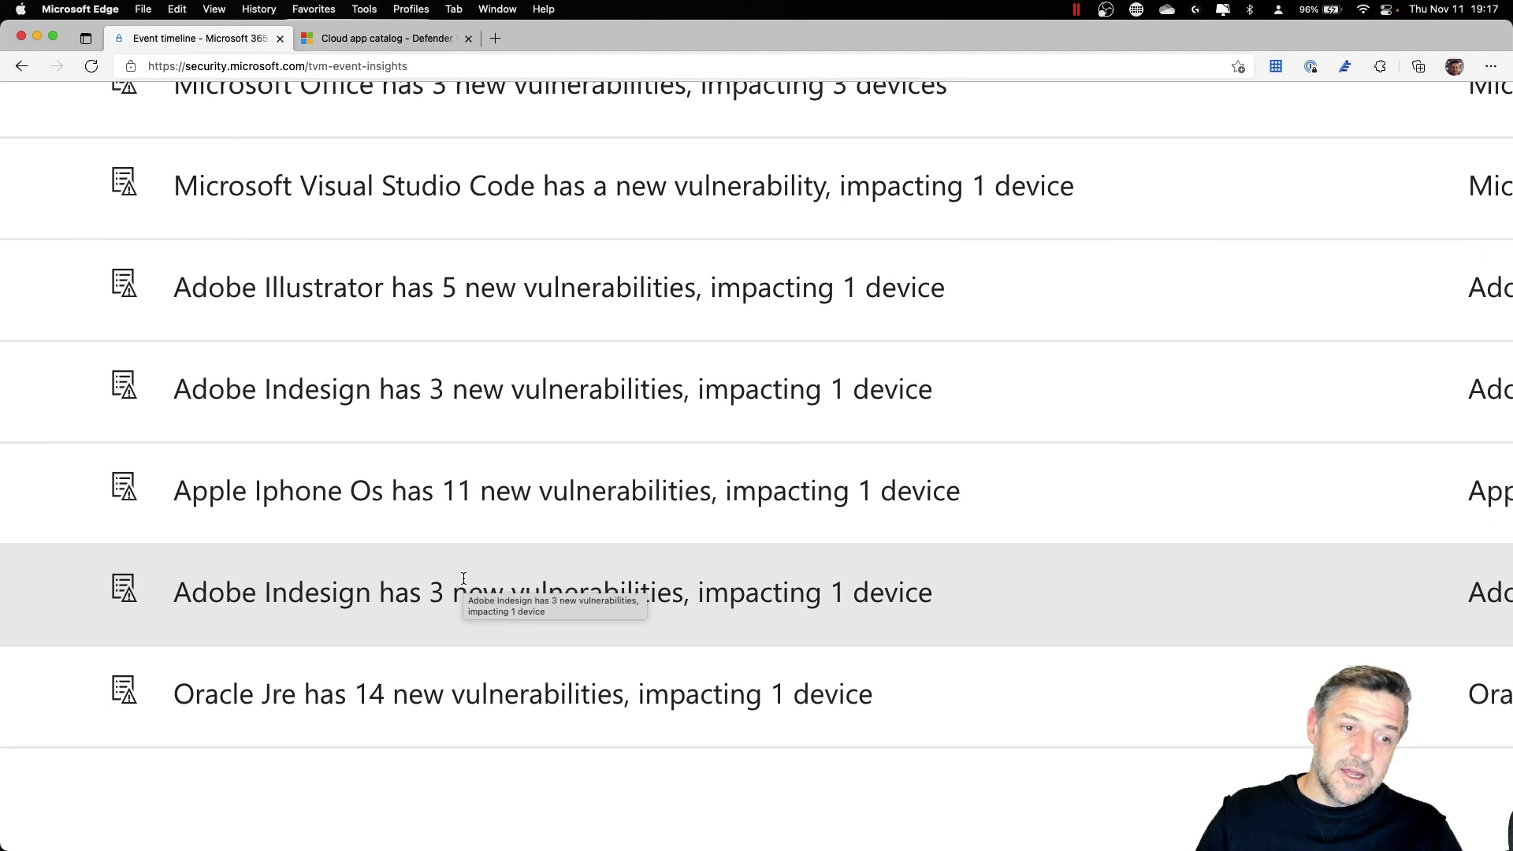
pyautogui.scroll(6, 319, 666)
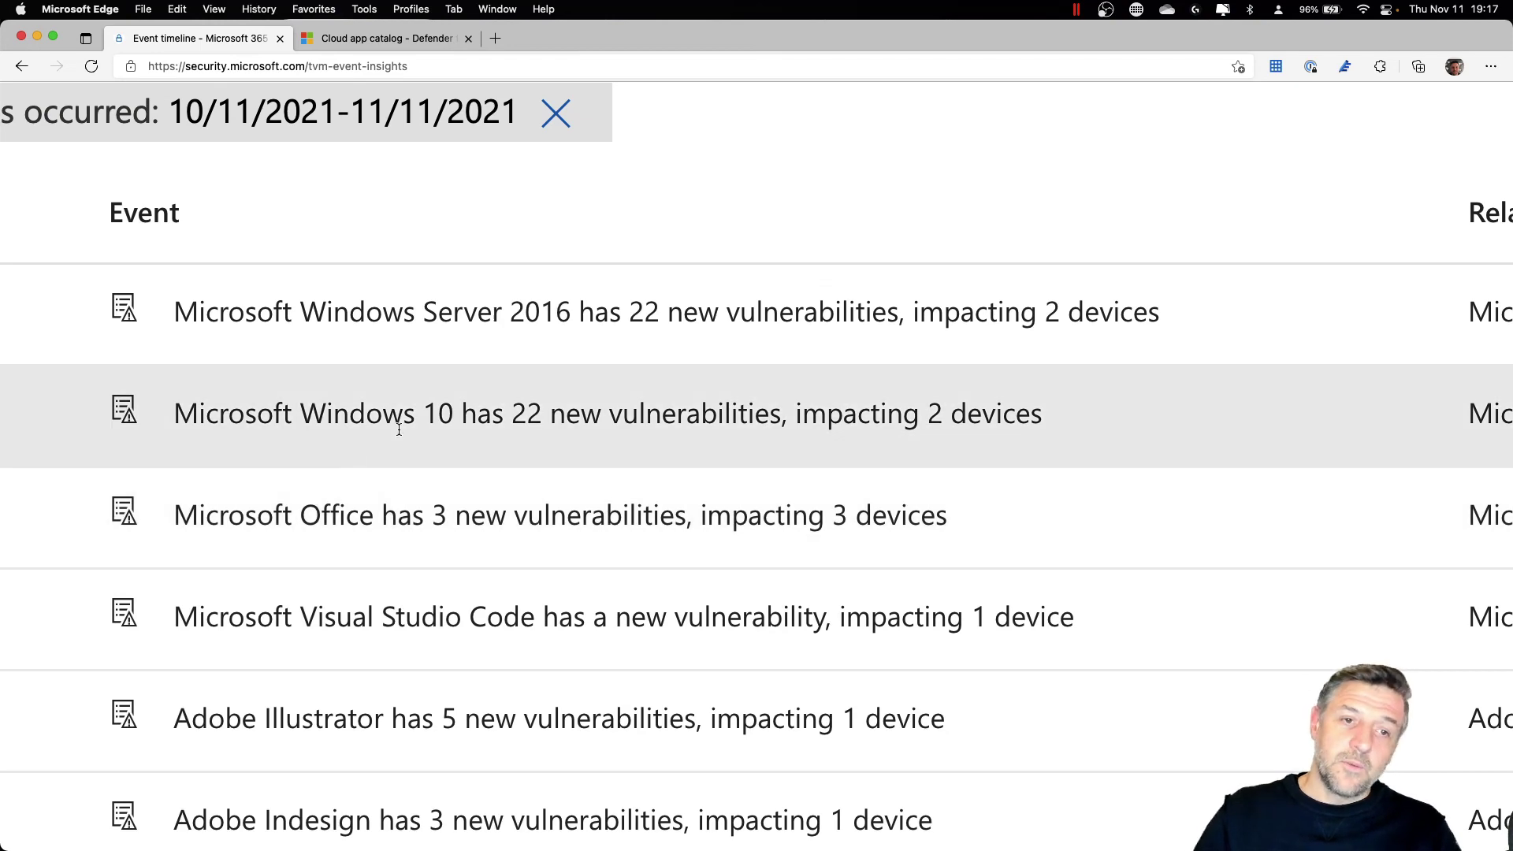
pyautogui.press('super+0')
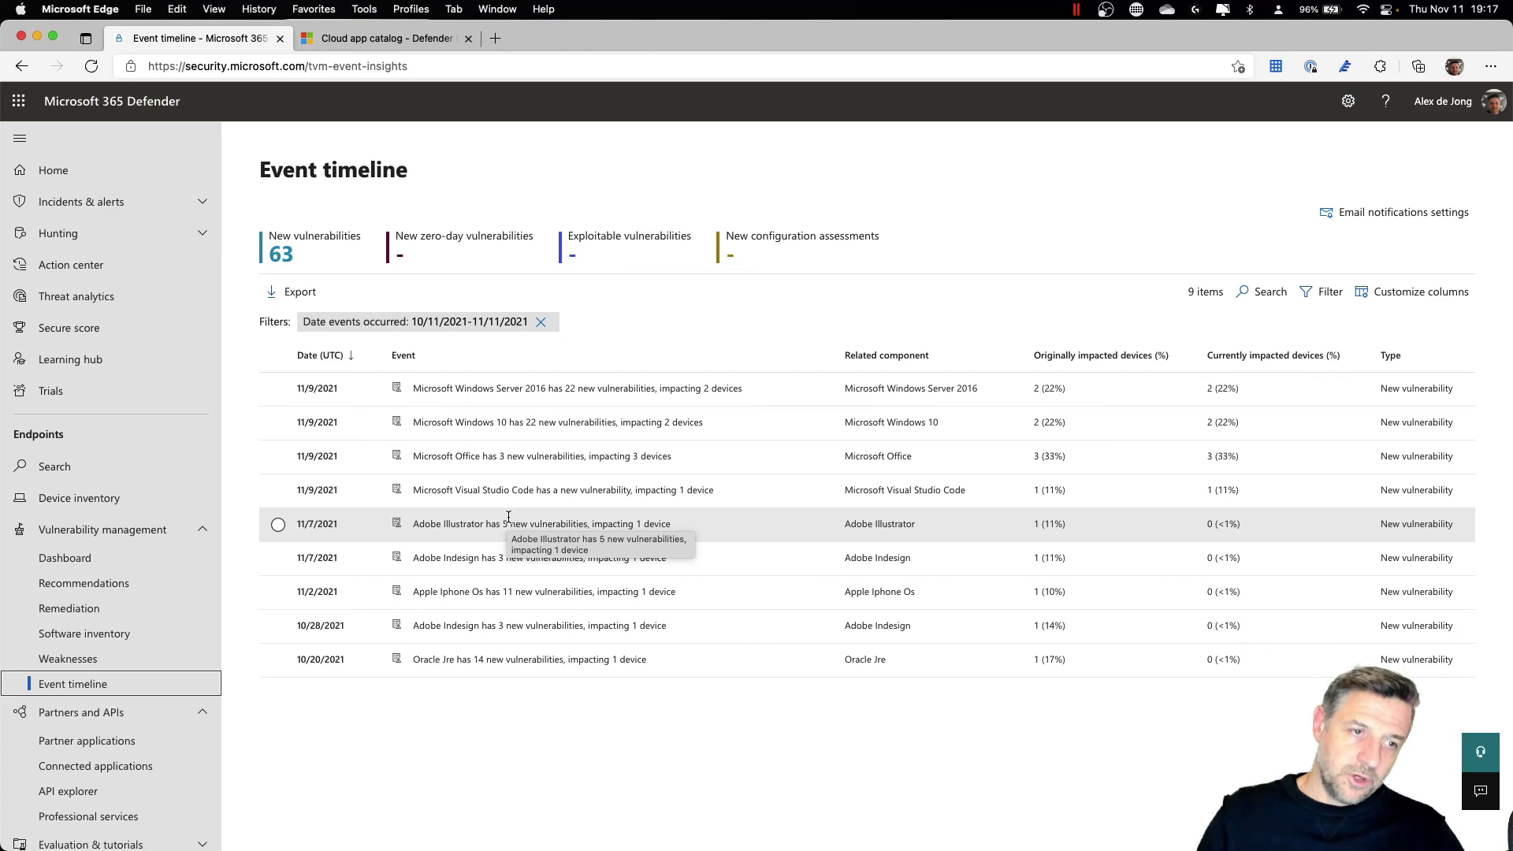
# Return to Device inventory to list all nine endpoints across Windows 10, 11, Server 2016 and iOS.
pyautogui.click(129, 498)
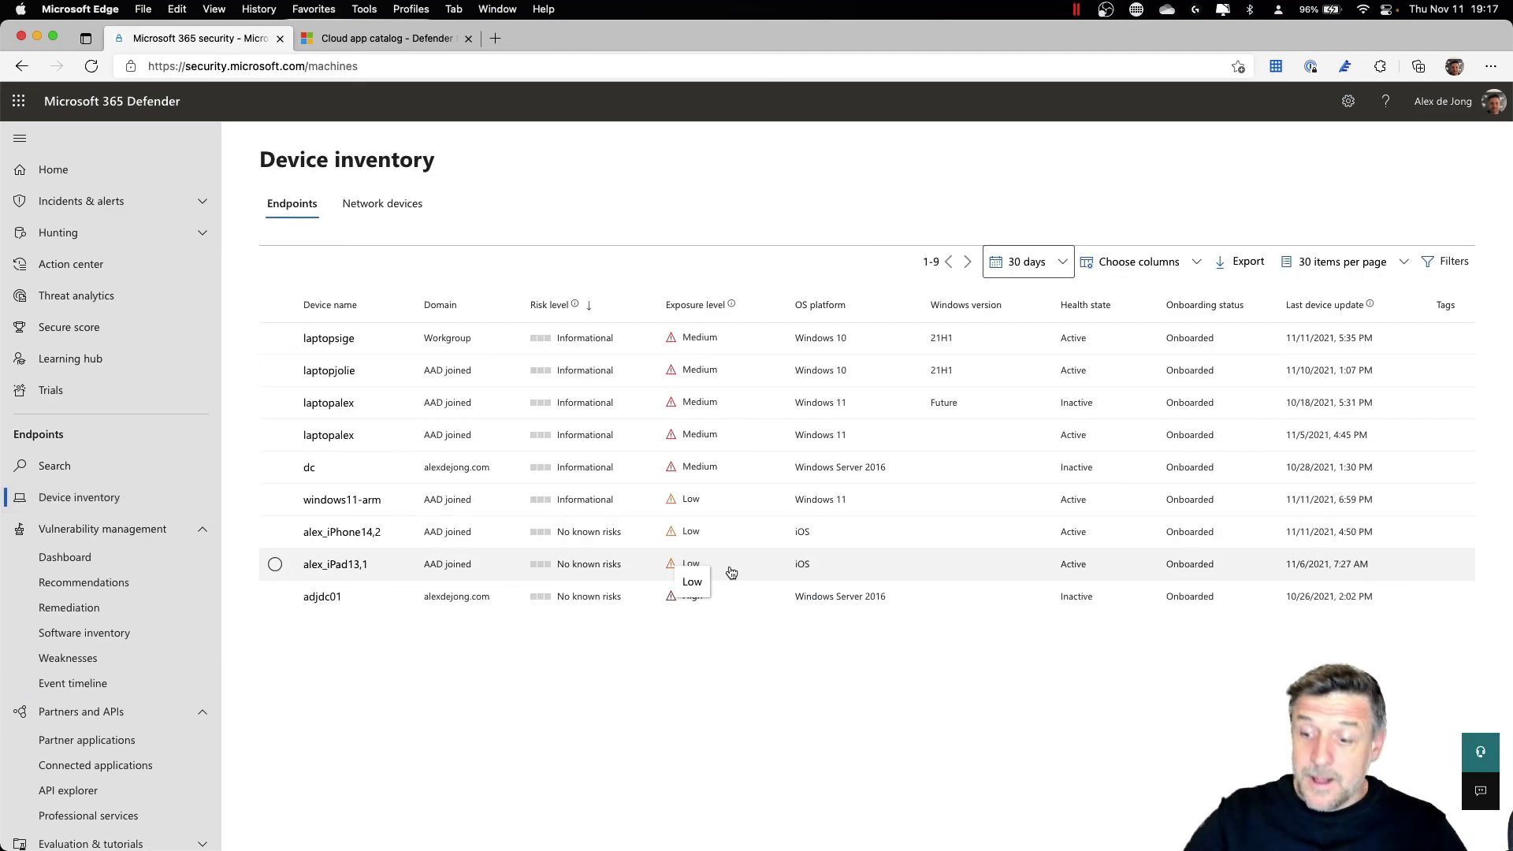